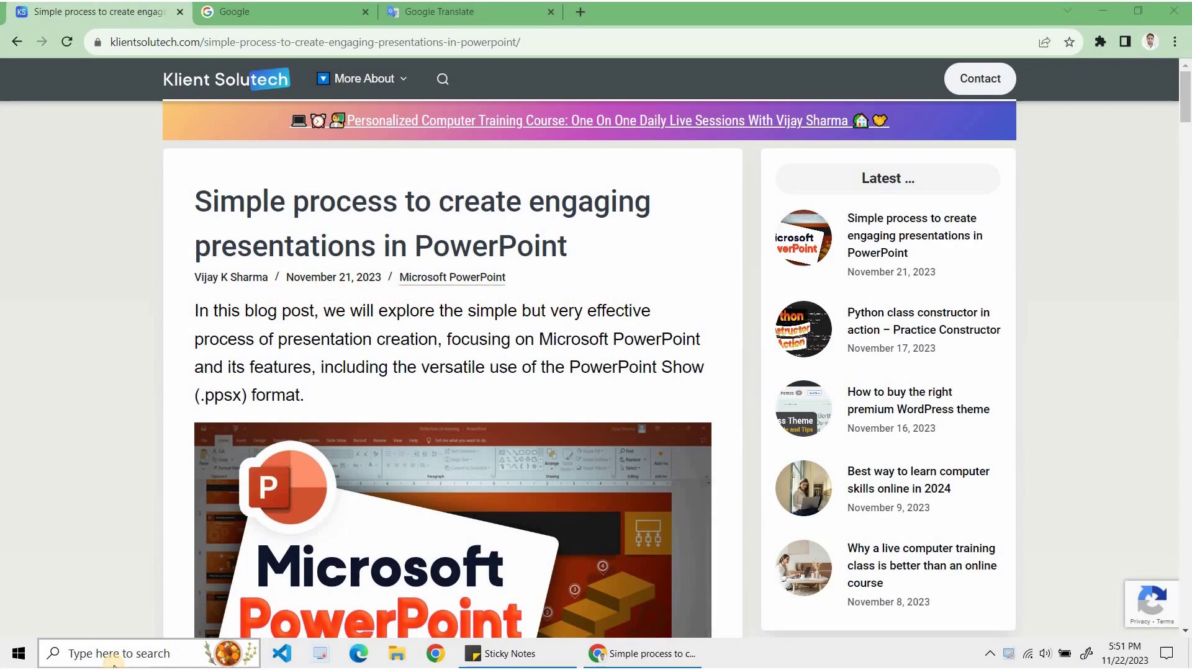
Search Windows for 'powerpoint' and launch the PowerPoint best match
{"action": "type", "text": "powerpoint"}
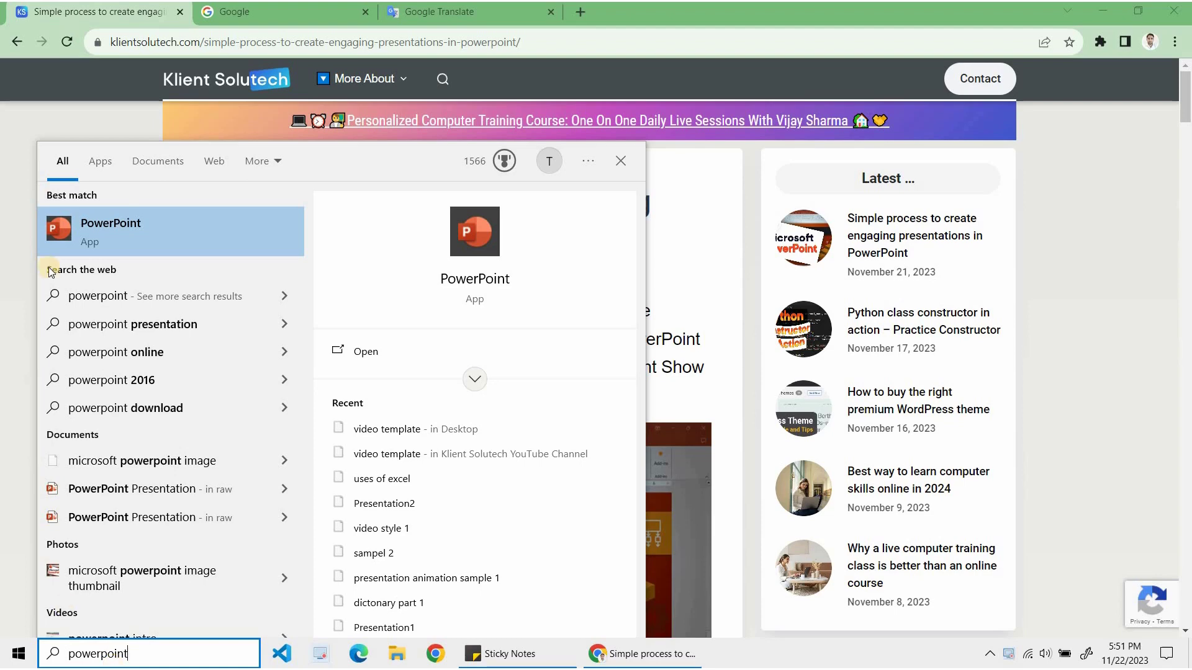
{"action": "left_click", "coordinate": [88, 225]}
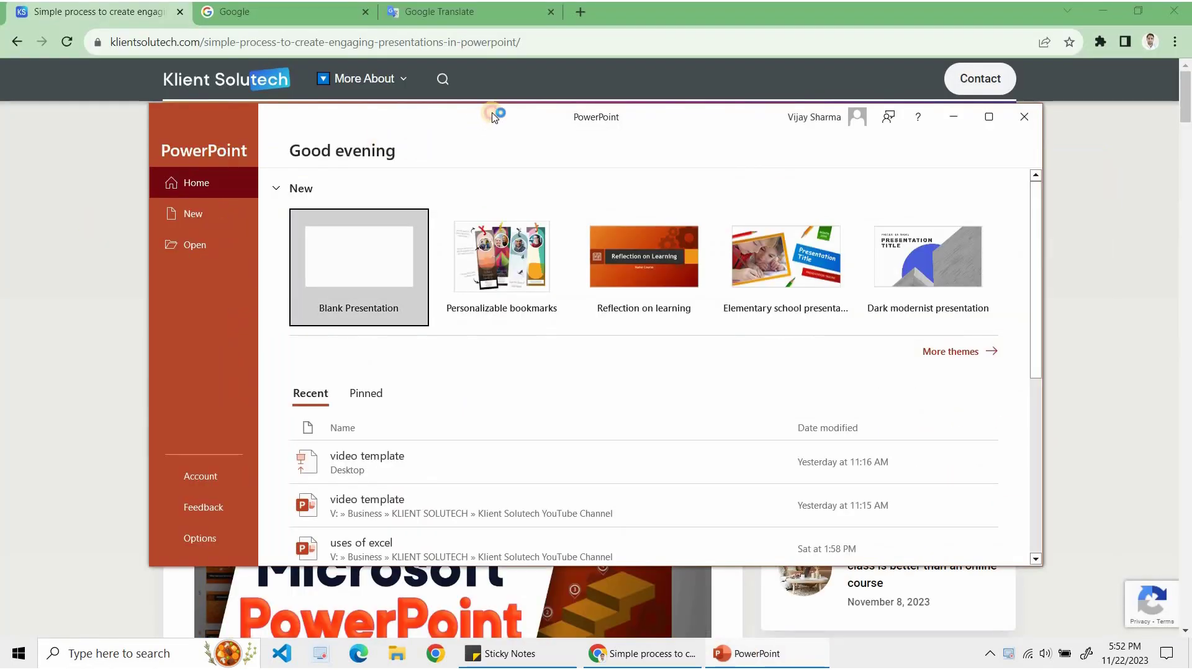
Maximize the PowerPoint start window and create a Blank Presentation
{"action": "double_click", "coordinate": [492, 112]}
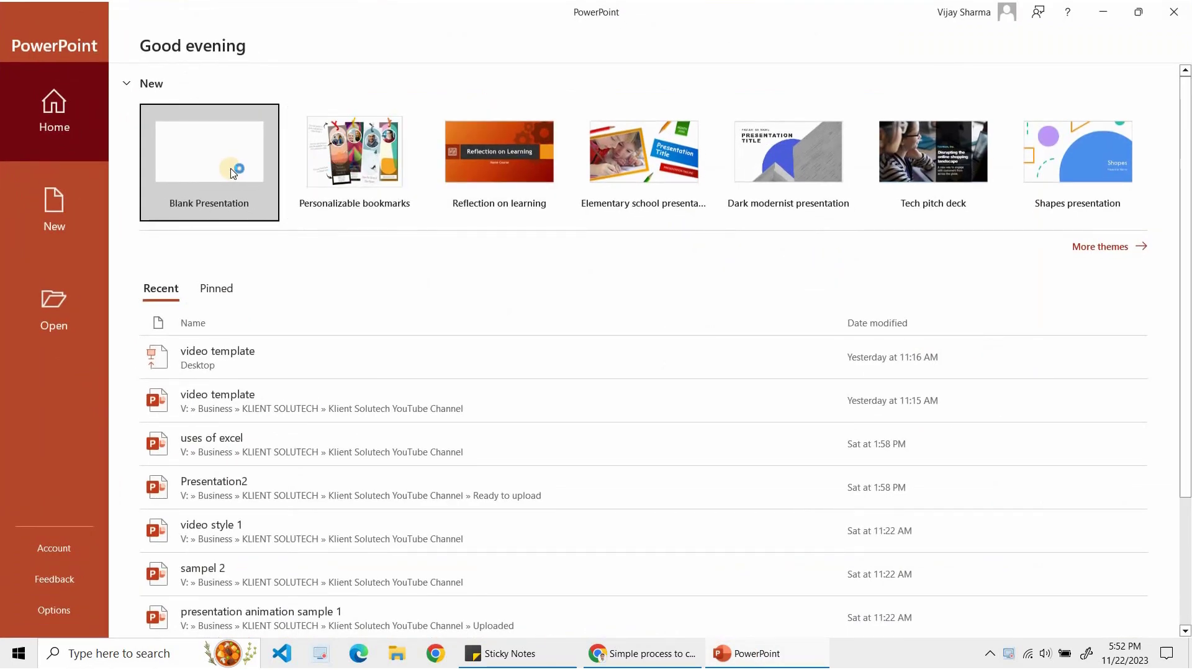
{"action": "left_click", "coordinate": [231, 170]}
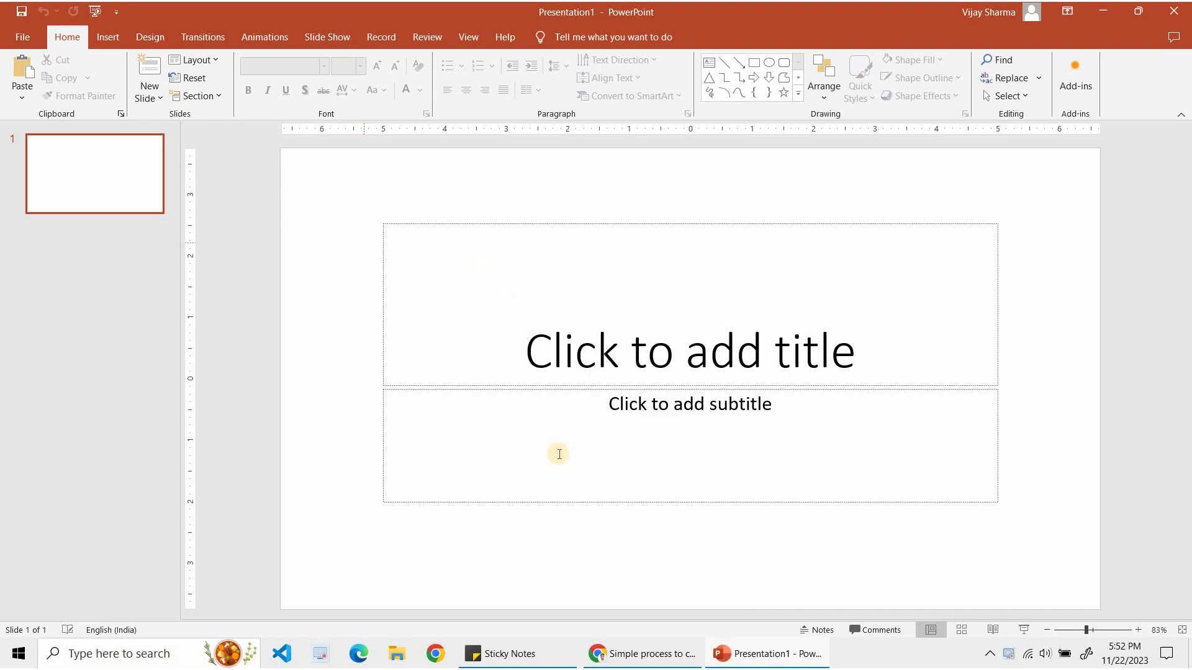
Return to the Klient Solutech blog article and scroll through it to the Save section
{"action": "key", "text": "alt+Tab"}
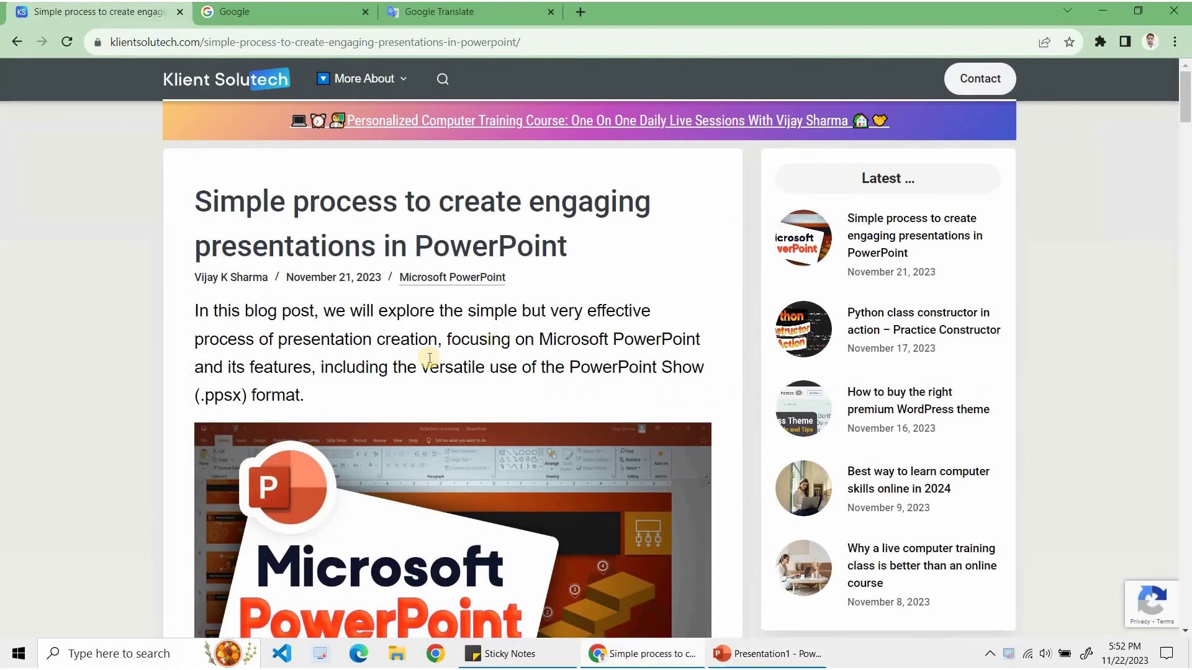
{"action": "scroll", "coordinate": [430, 358], "scroll_direction": "down", "scroll_amount": 5}
{"action": "scroll", "coordinate": [430, 358], "scroll_direction": "down", "scroll_amount": 6}
{"action": "scroll", "coordinate": [430, 358], "scroll_direction": "down", "scroll_amount": 5}
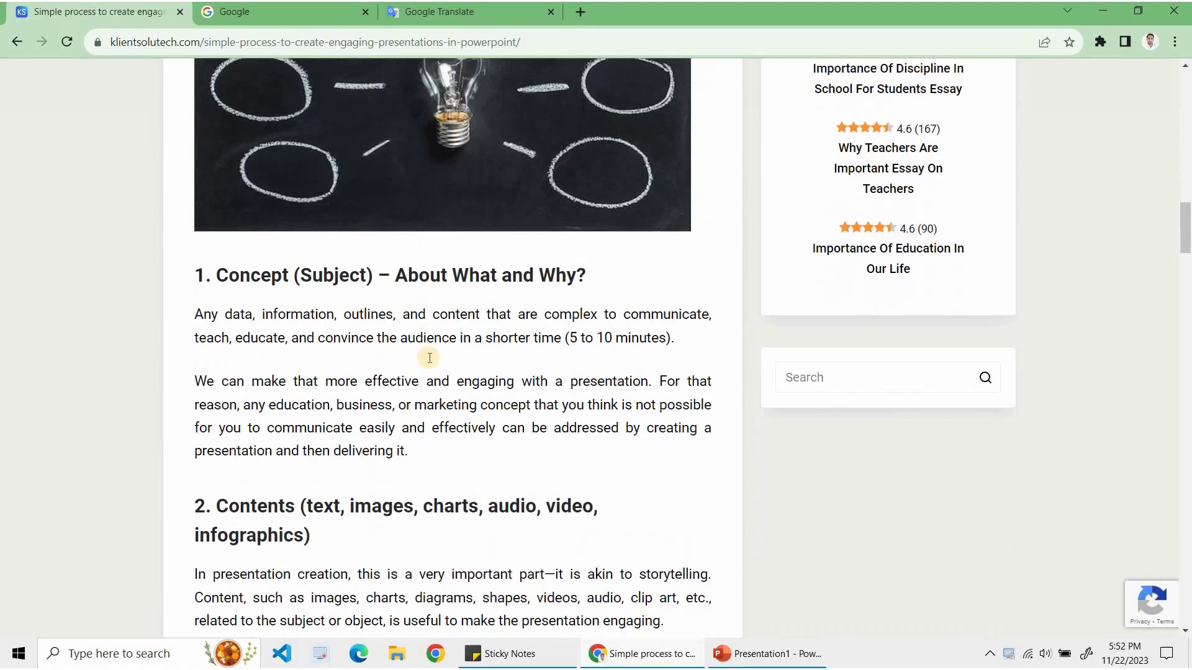
{"action": "scroll", "coordinate": [431, 363], "scroll_direction": "down", "scroll_amount": 5}
{"action": "scroll", "coordinate": [429, 359], "scroll_direction": "down", "scroll_amount": 5}
{"action": "scroll", "coordinate": [429, 359], "scroll_direction": "down", "scroll_amount": 5}
{"action": "scroll", "coordinate": [429, 358], "scroll_direction": "down", "scroll_amount": 5}
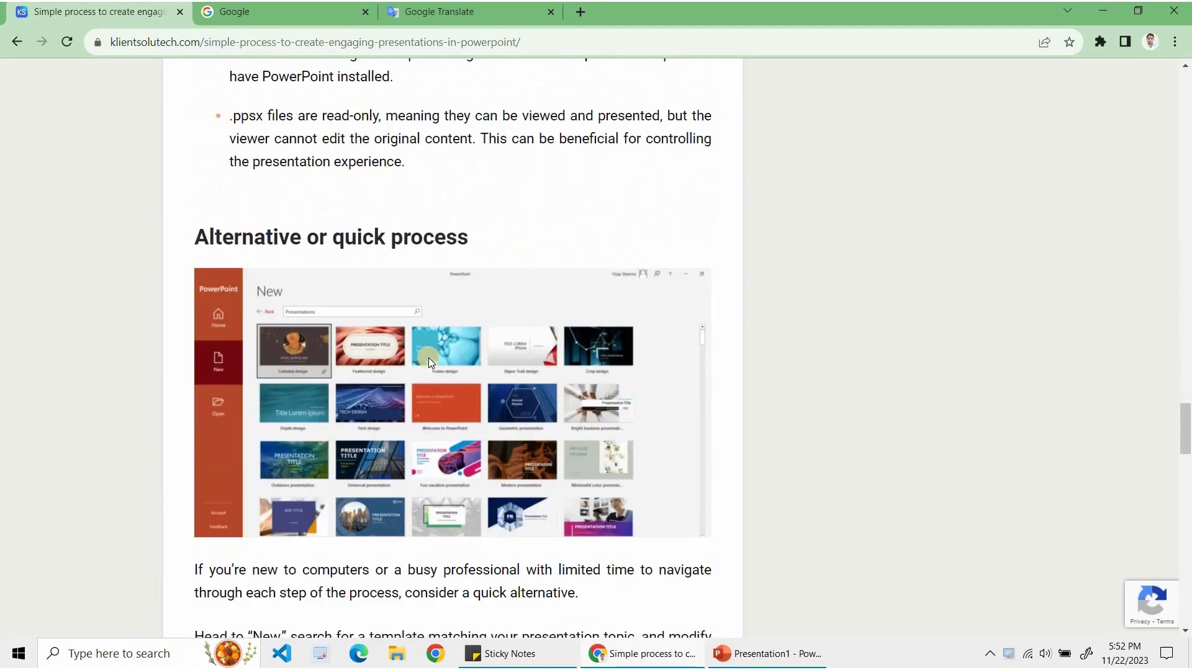
{"action": "scroll", "coordinate": [429, 358], "scroll_direction": "down", "scroll_amount": 5}
{"action": "scroll", "coordinate": [428, 360], "scroll_direction": "down", "scroll_amount": 5}
{"action": "scroll", "coordinate": [428, 360], "scroll_direction": "up", "scroll_amount": 10}
{"action": "scroll", "coordinate": [429, 360], "scroll_direction": "up", "scroll_amount": 10}
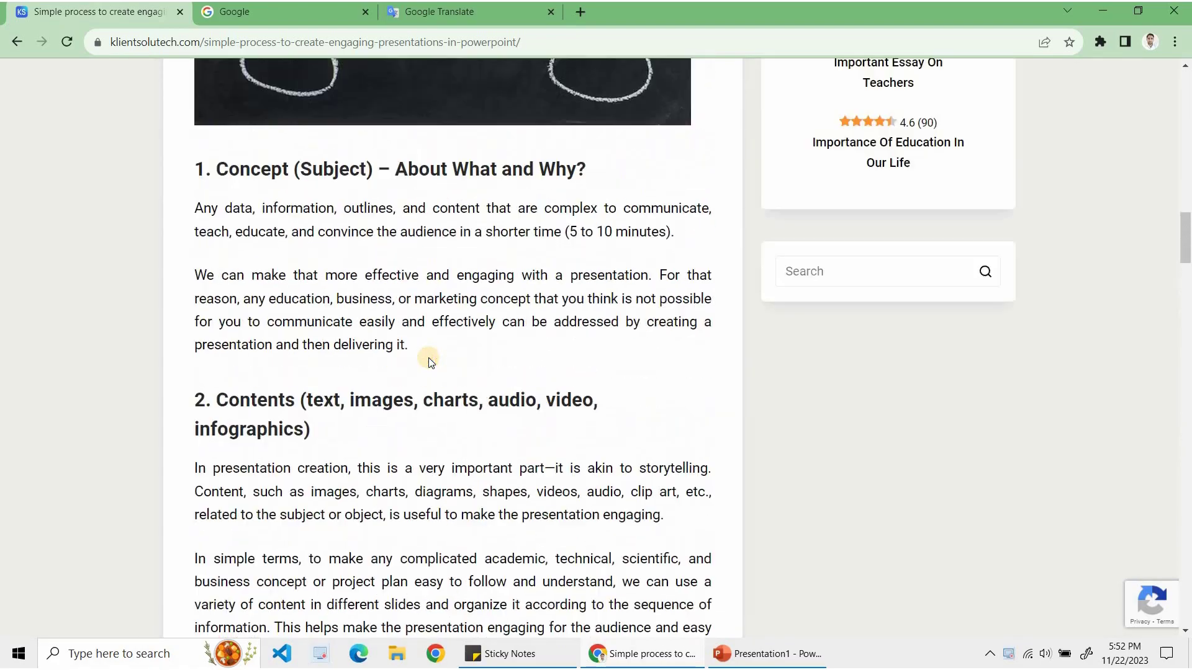
{"action": "scroll", "coordinate": [428, 360], "scroll_direction": "up", "scroll_amount": 5}
{"action": "scroll", "coordinate": [360, 411], "scroll_direction": "down", "scroll_amount": 3}
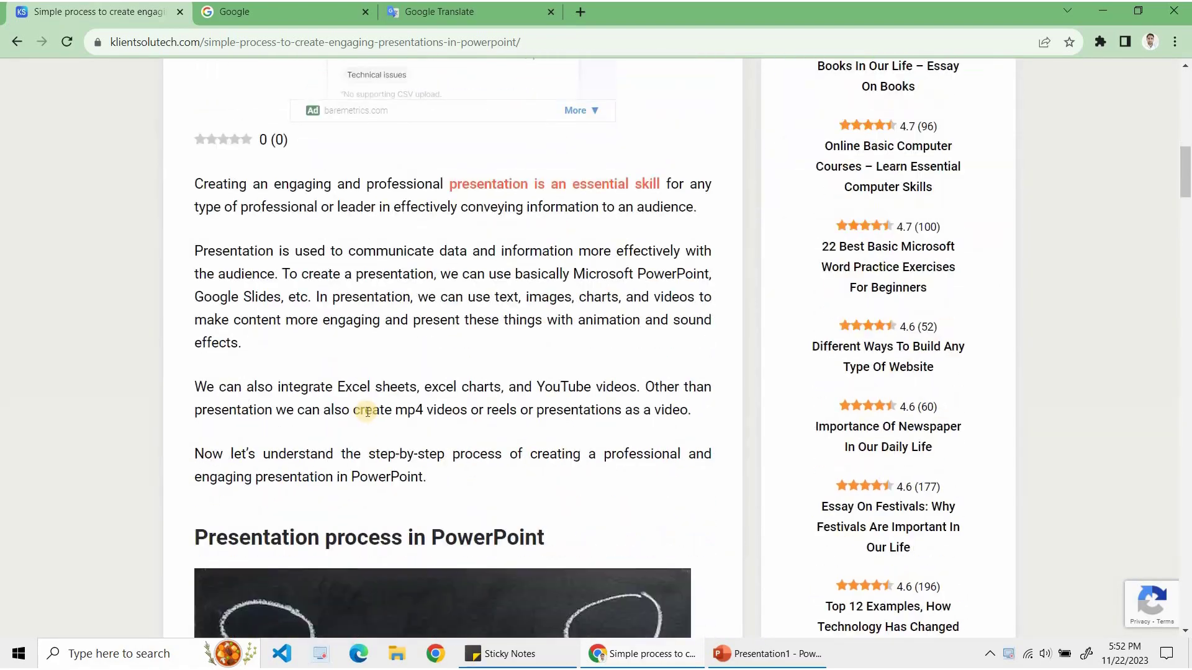
{"action": "scroll", "coordinate": [366, 411], "scroll_direction": "down", "scroll_amount": 5}
{"action": "scroll", "coordinate": [366, 412], "scroll_direction": "down", "scroll_amount": 4}
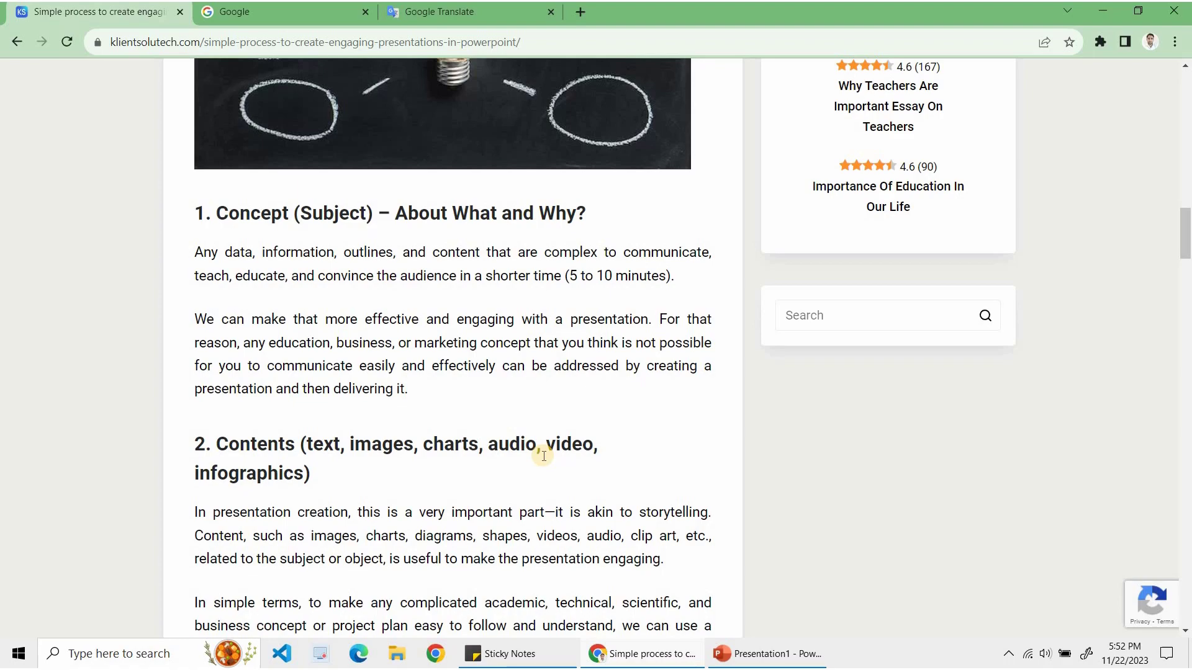
{"action": "scroll", "coordinate": [544, 456], "scroll_direction": "up", "scroll_amount": 2}
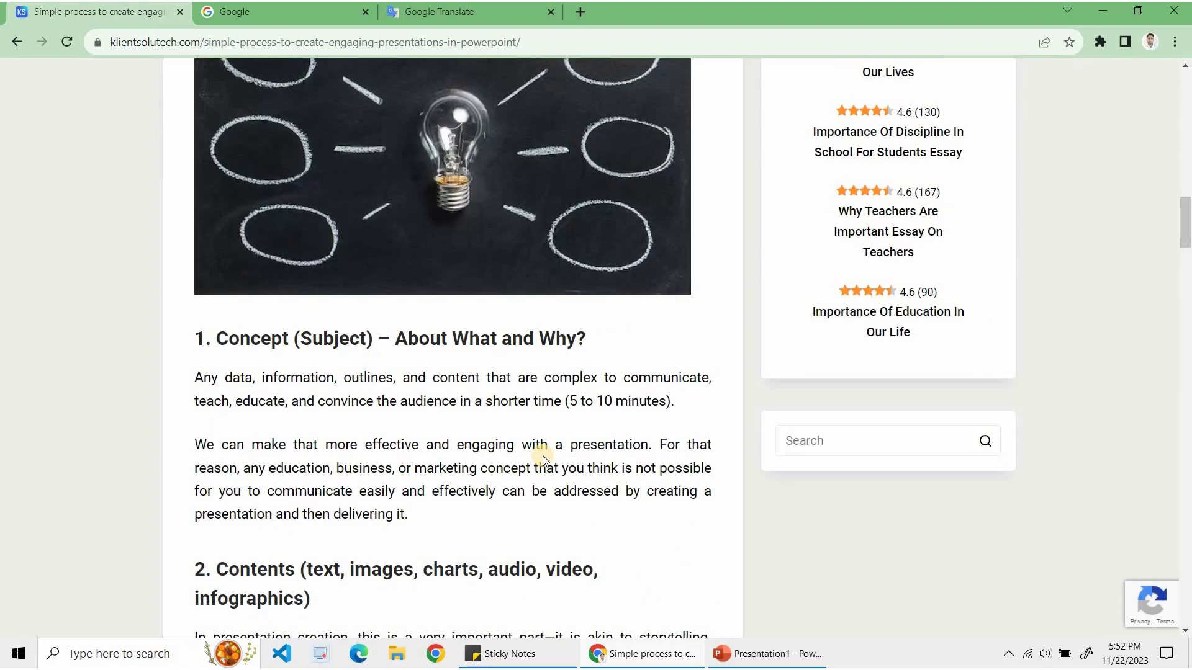
{"action": "scroll", "coordinate": [543, 455], "scroll_direction": "down", "scroll_amount": 7}
{"action": "scroll", "coordinate": [543, 459], "scroll_direction": "down", "scroll_amount": 5}
{"action": "scroll", "coordinate": [543, 458], "scroll_direction": "down", "scroll_amount": 4}
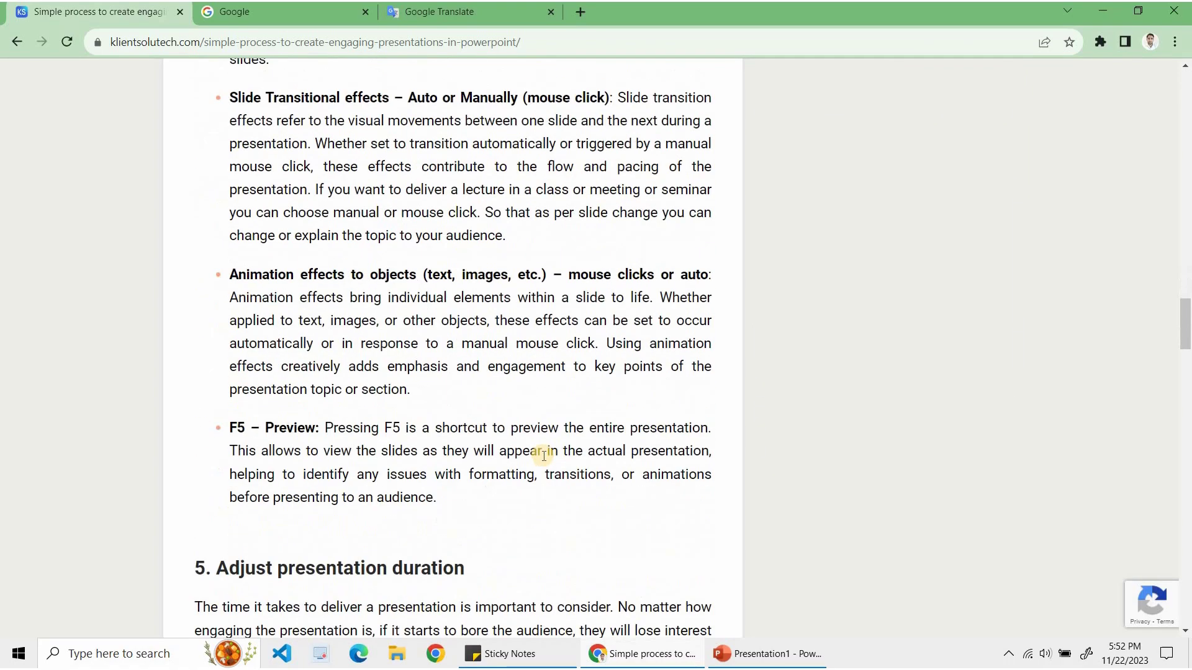
{"action": "scroll", "coordinate": [543, 457], "scroll_direction": "down", "scroll_amount": 6}
{"action": "scroll", "coordinate": [543, 457], "scroll_direction": "down", "scroll_amount": 6}
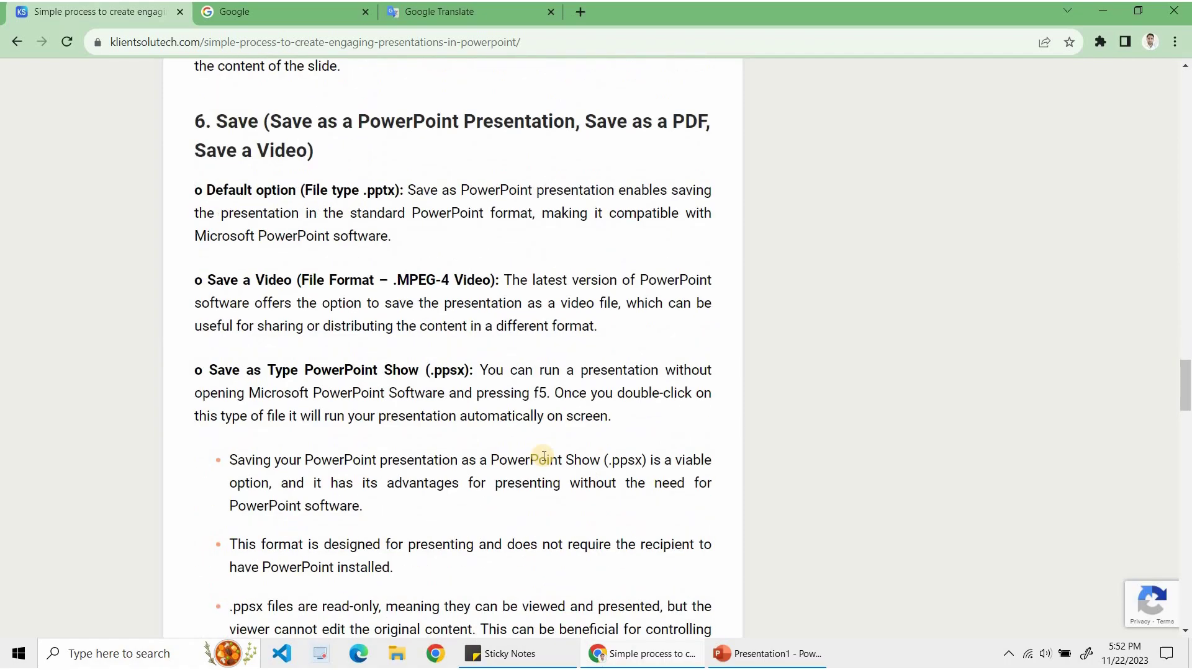
{"action": "scroll", "coordinate": [543, 456], "scroll_direction": "up", "scroll_amount": 15}
{"action": "scroll", "coordinate": [381, 473], "scroll_direction": "up", "scroll_amount": 20}
{"action": "scroll", "coordinate": [382, 477], "scroll_direction": "up", "scroll_amount": 1}
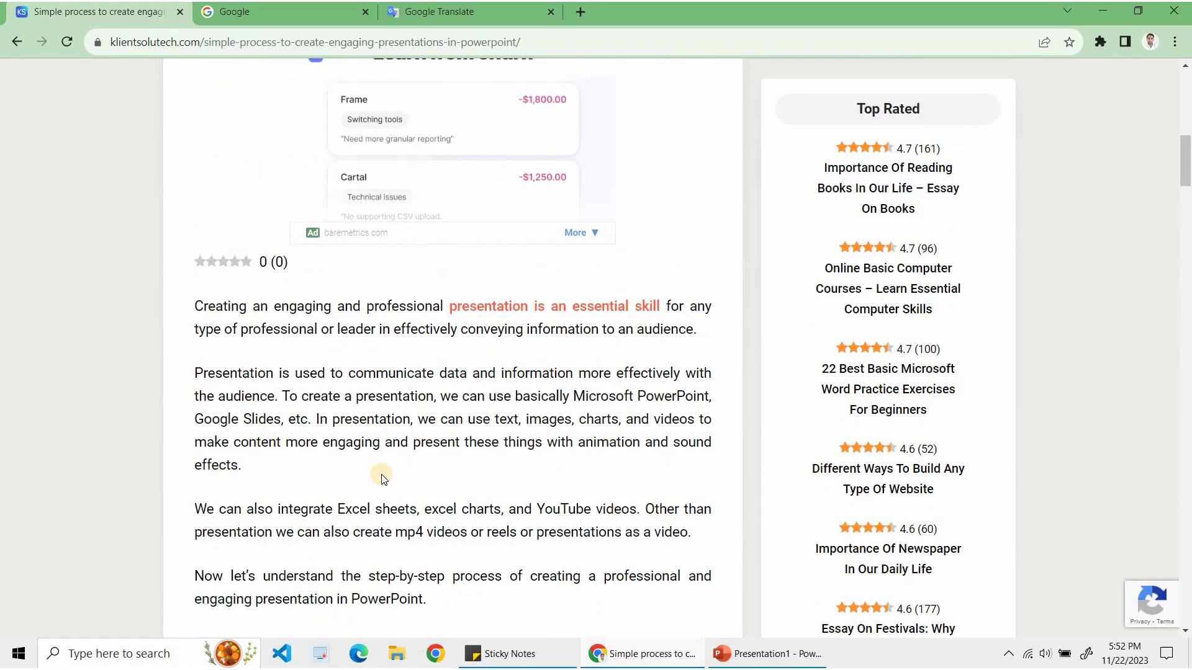
{"action": "scroll", "coordinate": [382, 477], "scroll_direction": "up", "scroll_amount": 3}
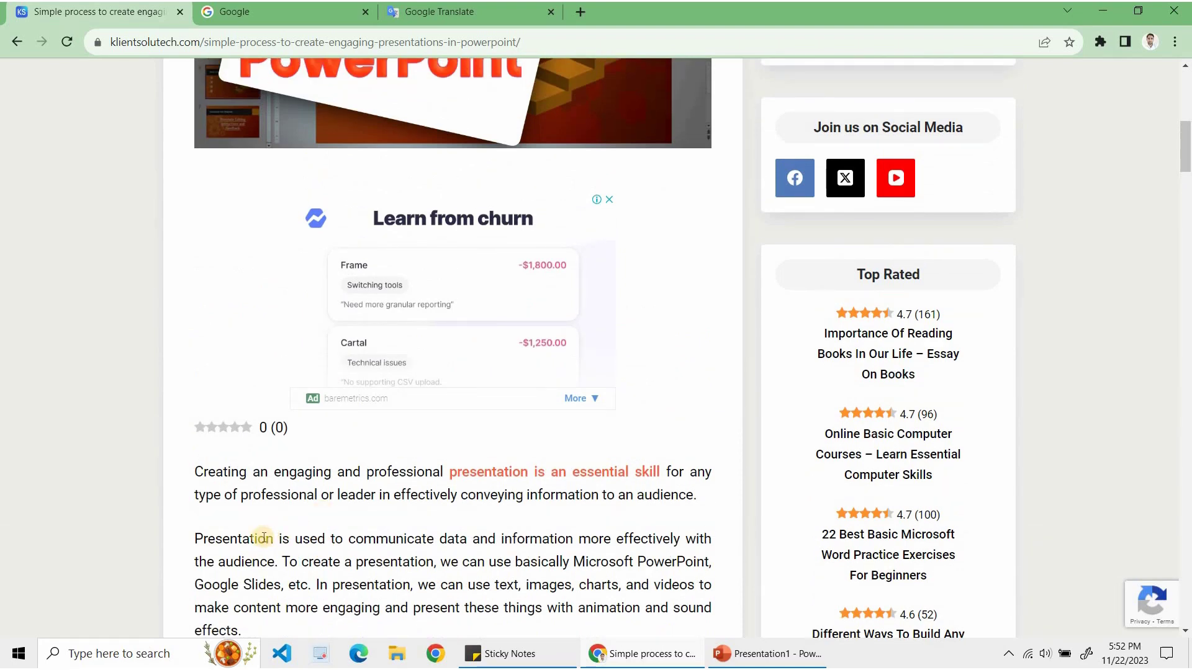
Select the second paragraph's sentence about communicating data to the audience
{"action": "left_click", "coordinate": [263, 538]}
{"action": "scroll", "coordinate": [263, 538], "scroll_direction": "down", "scroll_amount": 5}
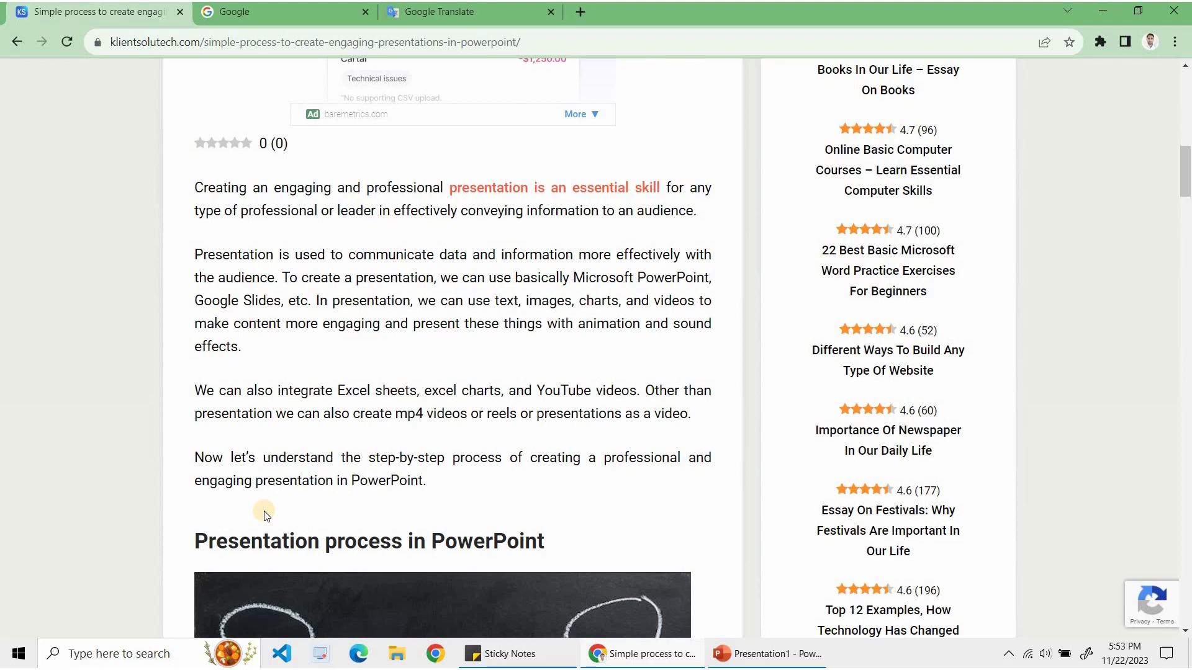
{"action": "scroll", "coordinate": [266, 285], "scroll_direction": "up", "scroll_amount": 4}
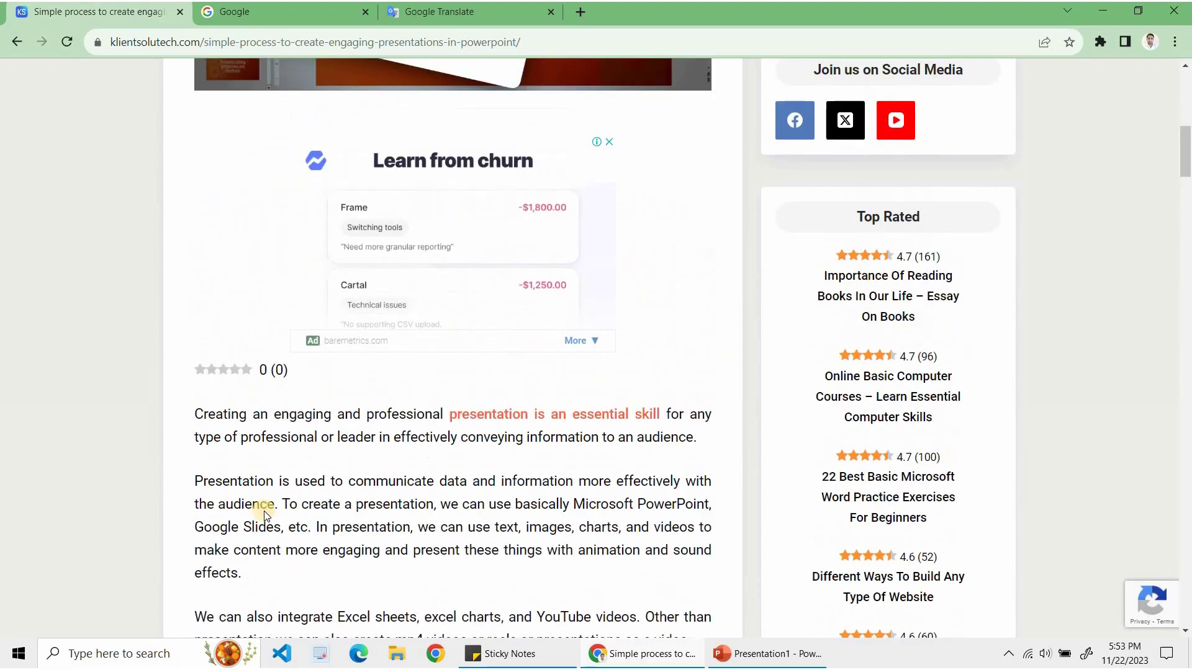
{"action": "scroll", "coordinate": [303, 392], "scroll_direction": "down", "scroll_amount": 2}
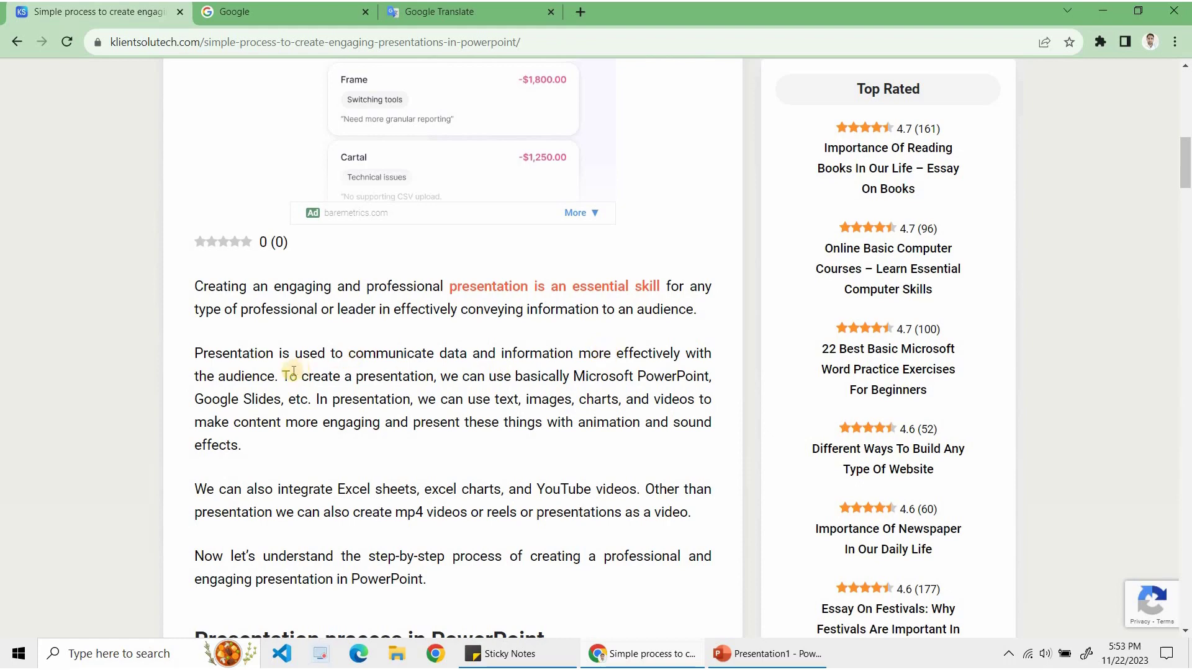
{"action": "left_click", "coordinate": [166, 353]}
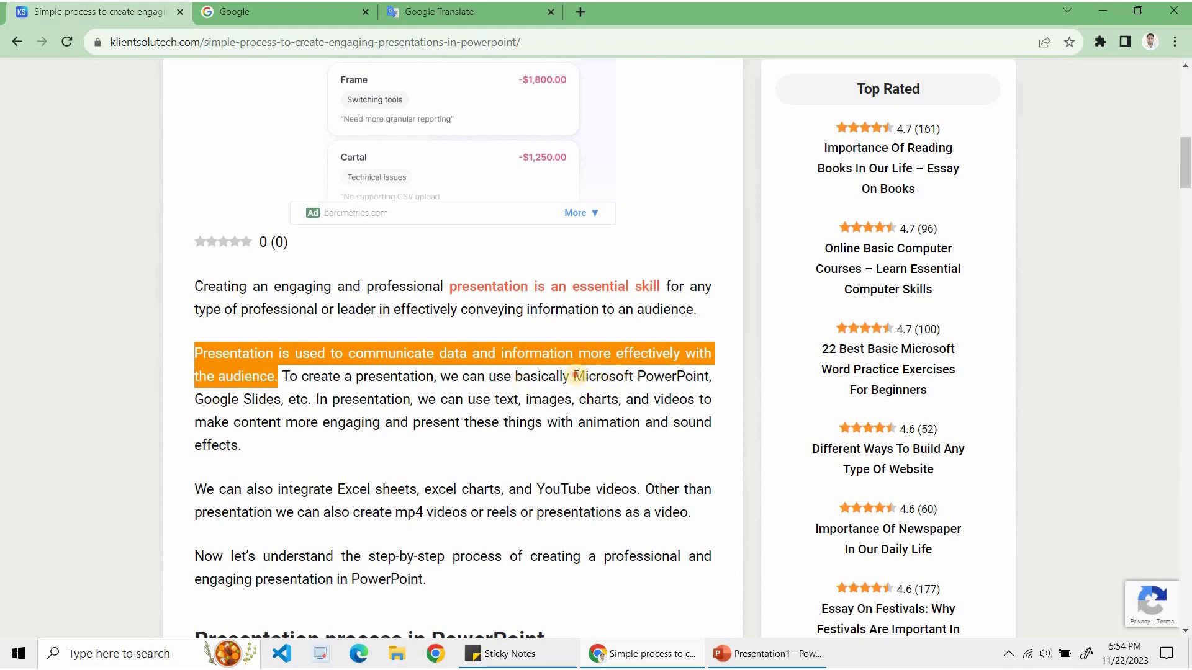
Highlight the 'Microsoft PowerPoint' mention in the paragraph
{"action": "left_click_drag", "start_coordinate": [574, 376], "coordinate": [704, 376]}
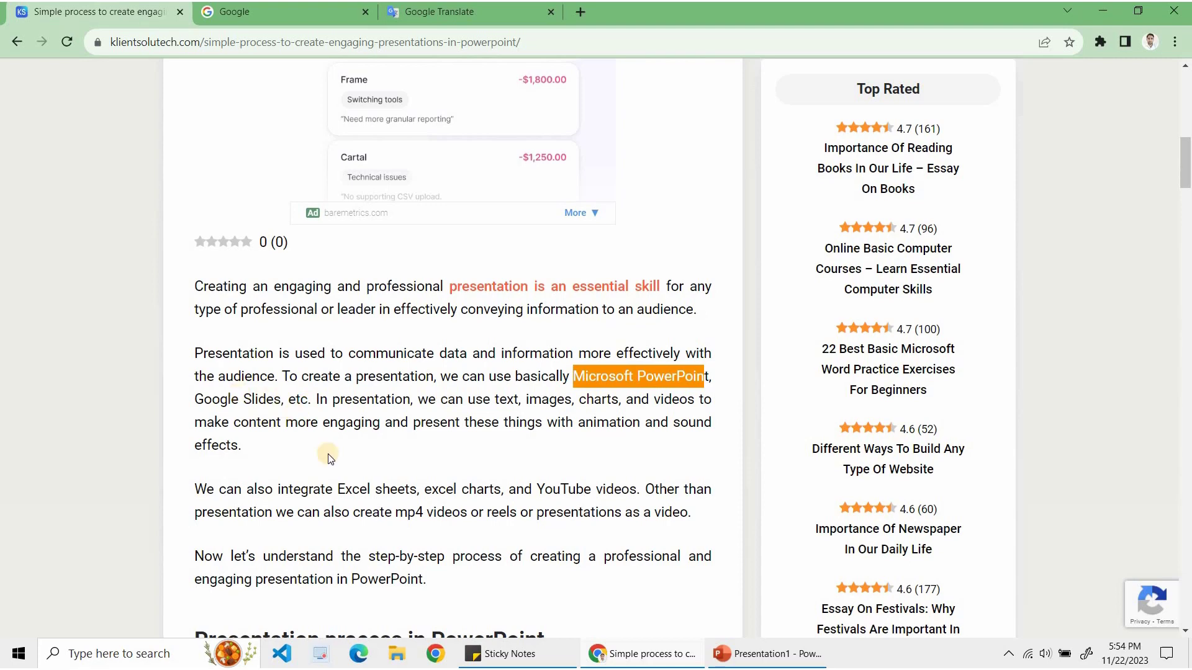
{"action": "scroll", "coordinate": [328, 456], "scroll_direction": "down", "scroll_amount": 5}
{"action": "scroll", "coordinate": [327, 453], "scroll_direction": "up", "scroll_amount": 5}
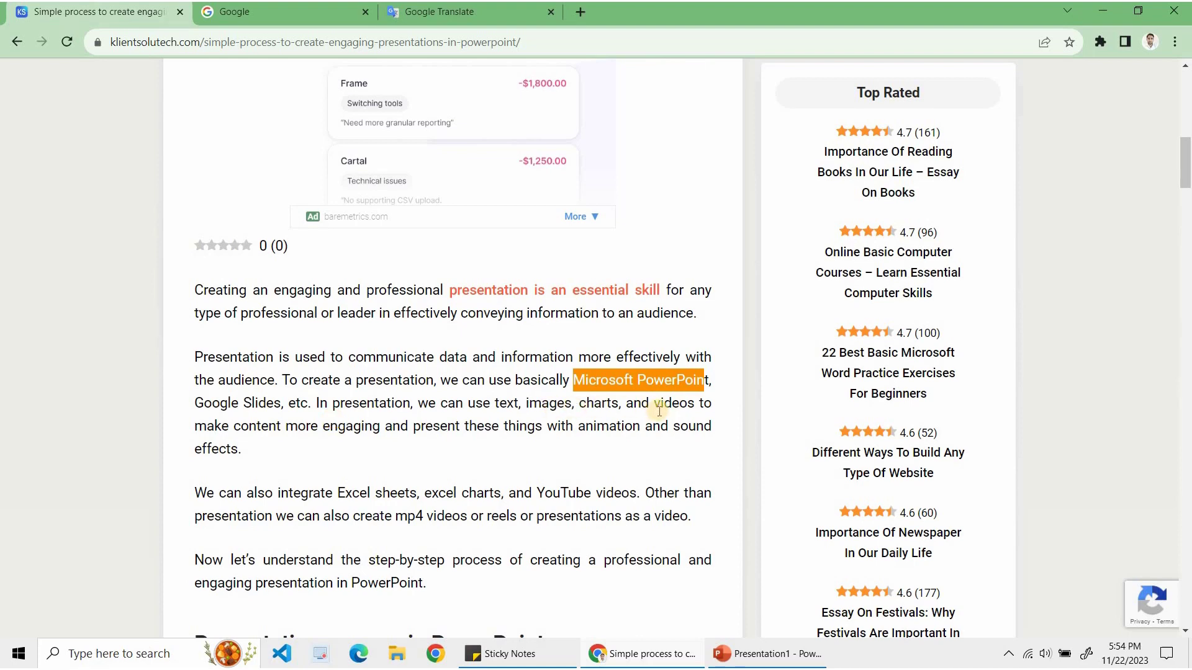
Scroll down to the article's Concept and Contents sections
{"action": "scroll", "coordinate": [456, 427], "scroll_direction": "down", "scroll_amount": 2}
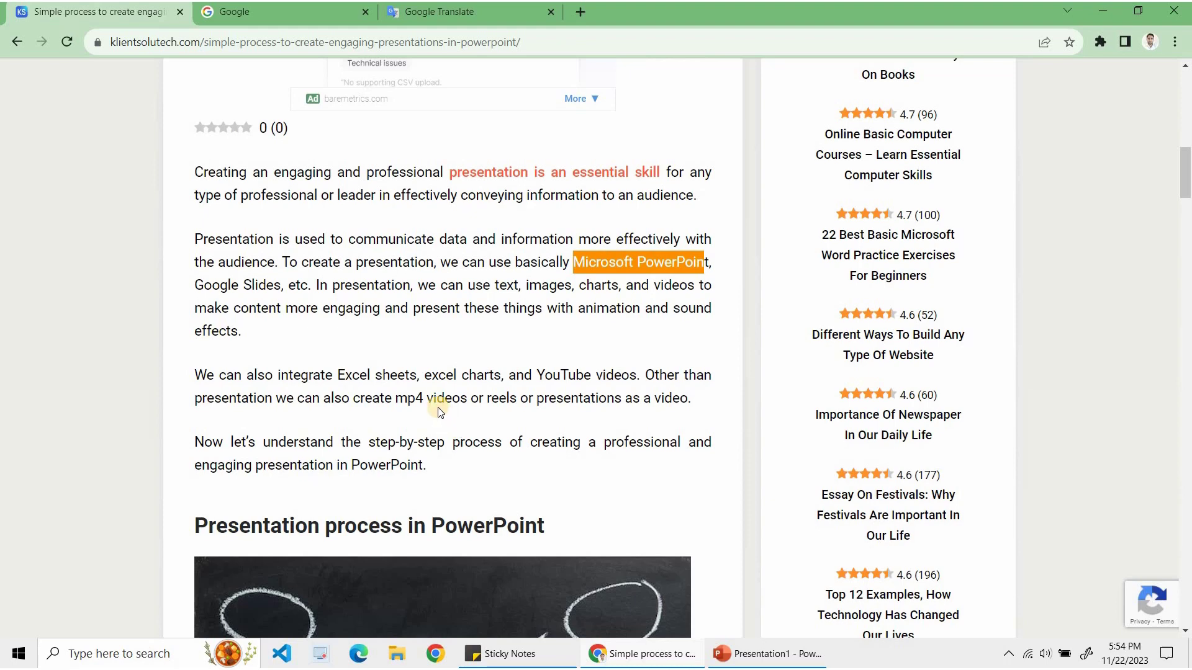
{"action": "scroll", "coordinate": [438, 410], "scroll_direction": "down", "scroll_amount": 2}
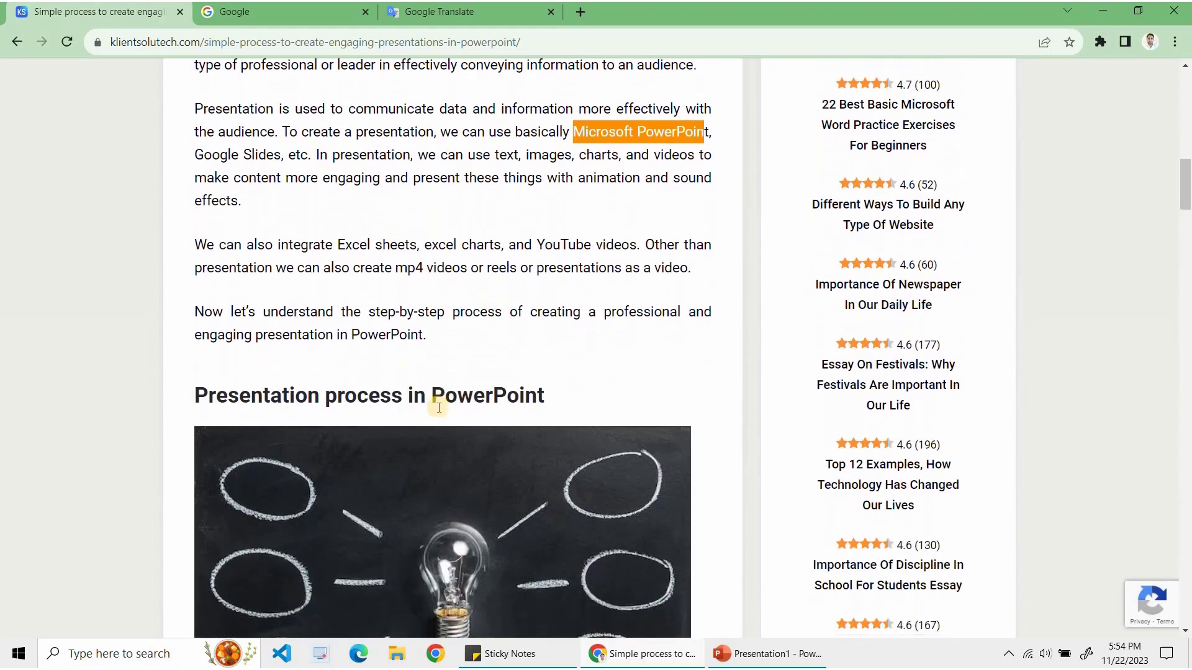
{"action": "scroll", "coordinate": [438, 409], "scroll_direction": "down", "scroll_amount": 2}
{"action": "scroll", "coordinate": [438, 408], "scroll_direction": "down", "scroll_amount": 1}
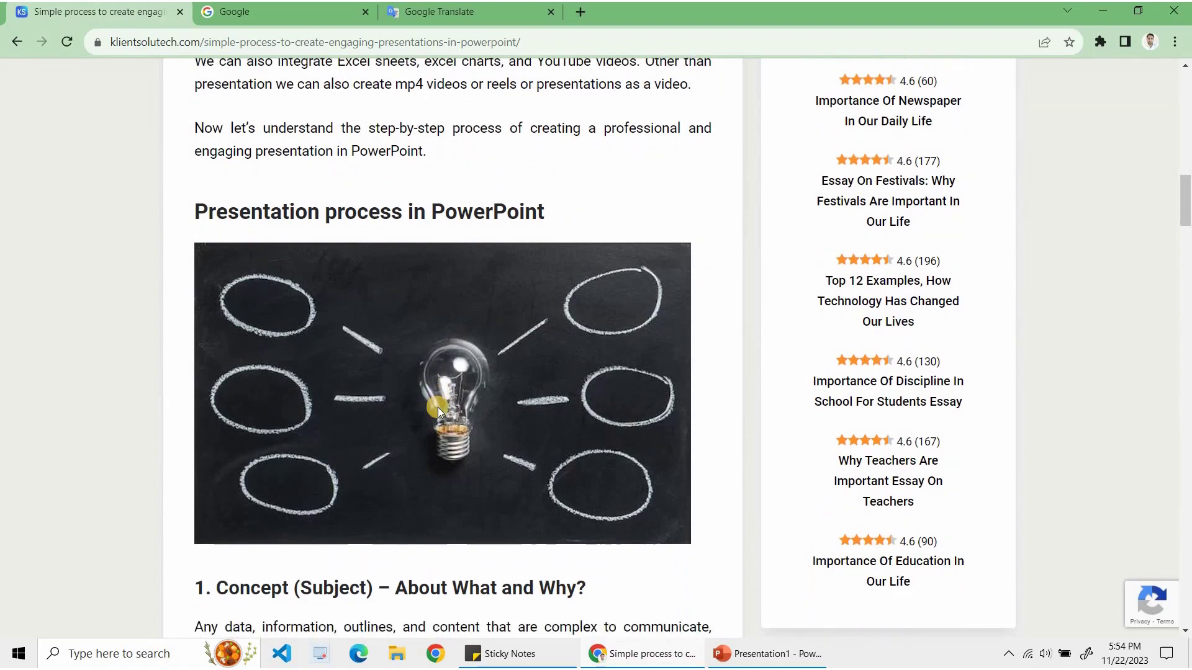
{"action": "scroll", "coordinate": [438, 407], "scroll_direction": "down", "scroll_amount": 4}
{"action": "scroll", "coordinate": [438, 408], "scroll_direction": "down", "scroll_amount": 1}
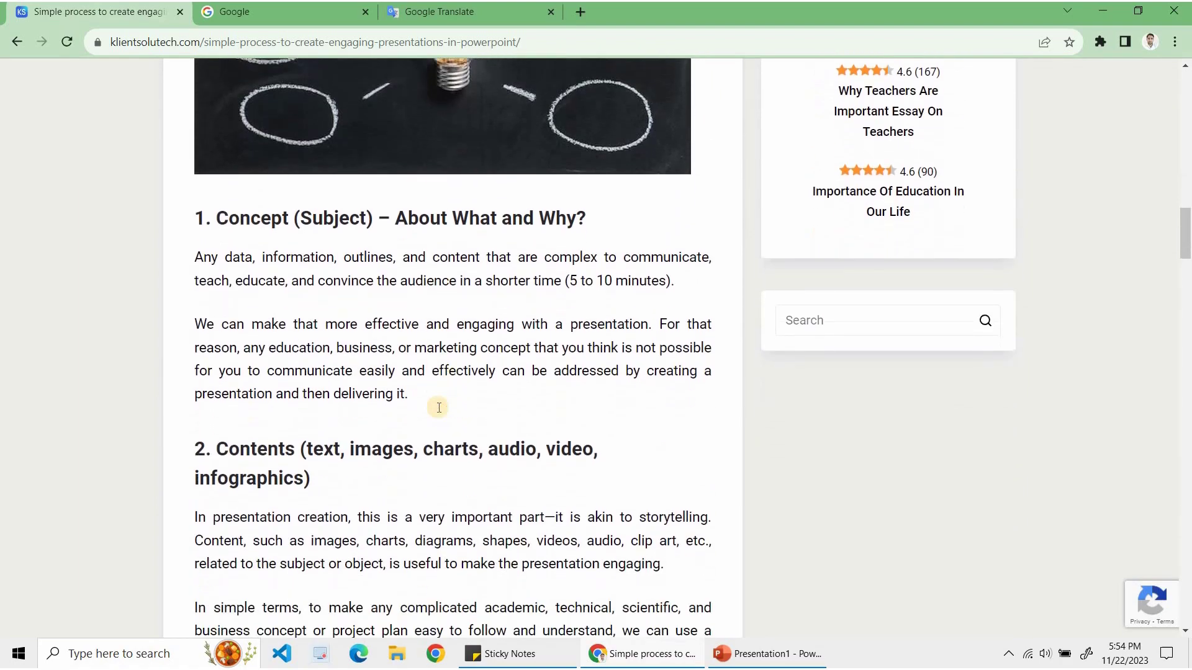
{"action": "scroll", "coordinate": [439, 408], "scroll_direction": "up", "scroll_amount": 1}
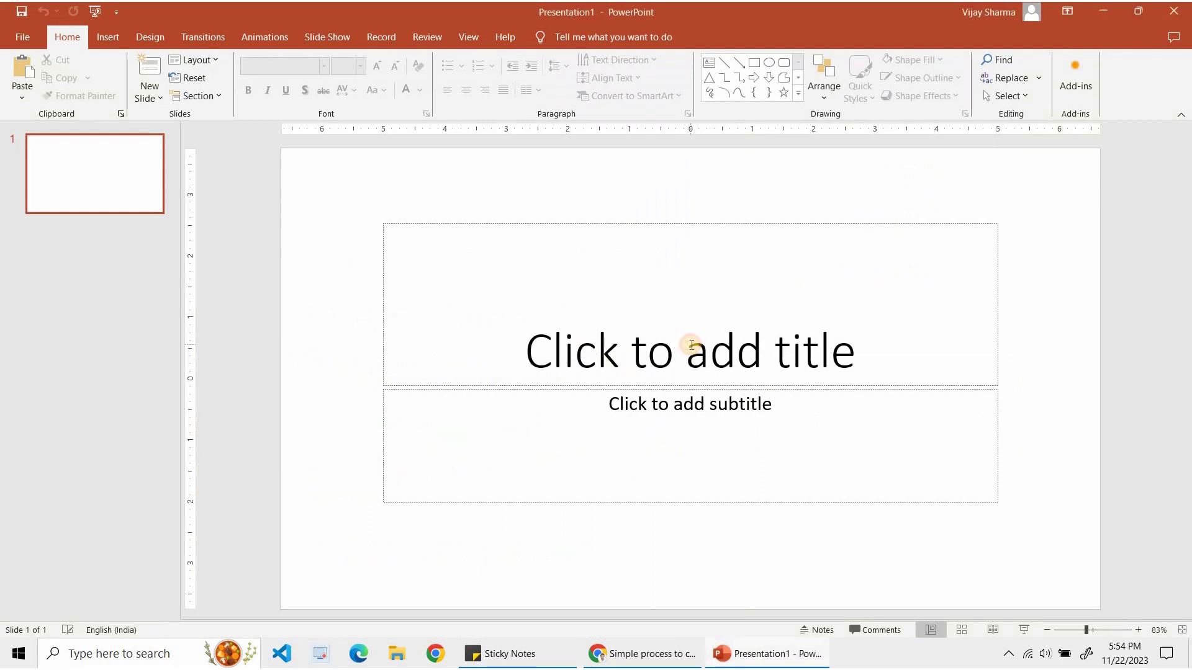
Title the slide 'Presentation Process', correcting the 'Presenration' typo
{"action": "left_click", "coordinate": [691, 344]}
{"action": "type", "text": "Po"}
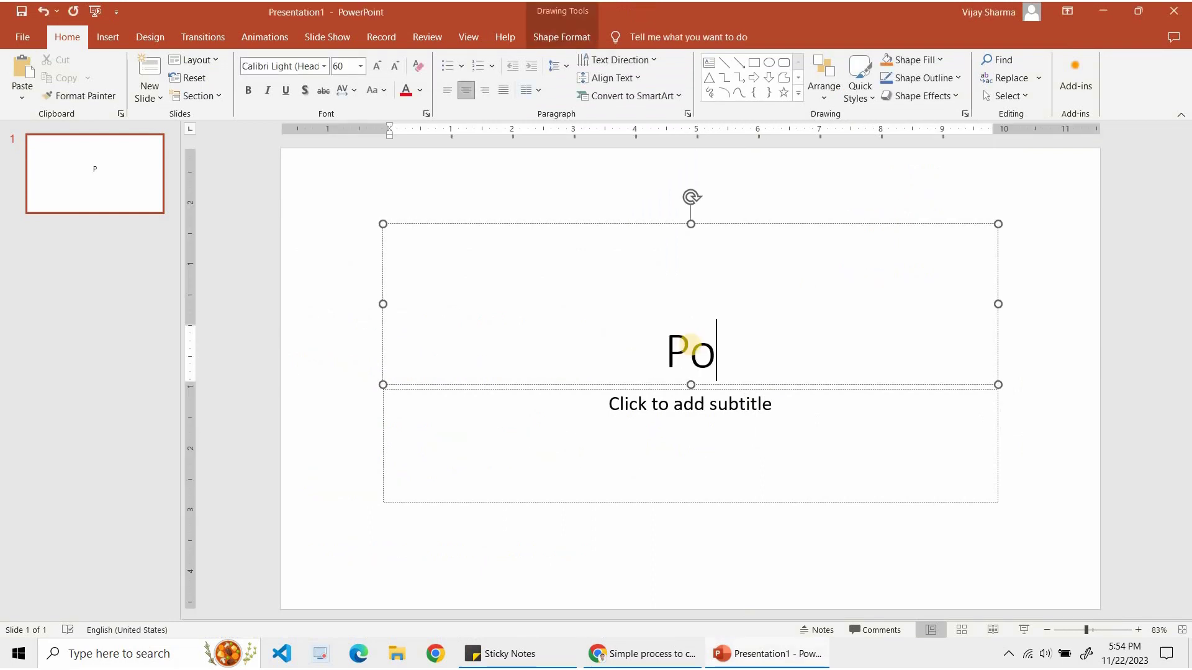
{"action": "type", "text": "werPoint"}
{"action": "key", "text": "ctrl+BackSpace"}
{"action": "type", "text": "Presen"}
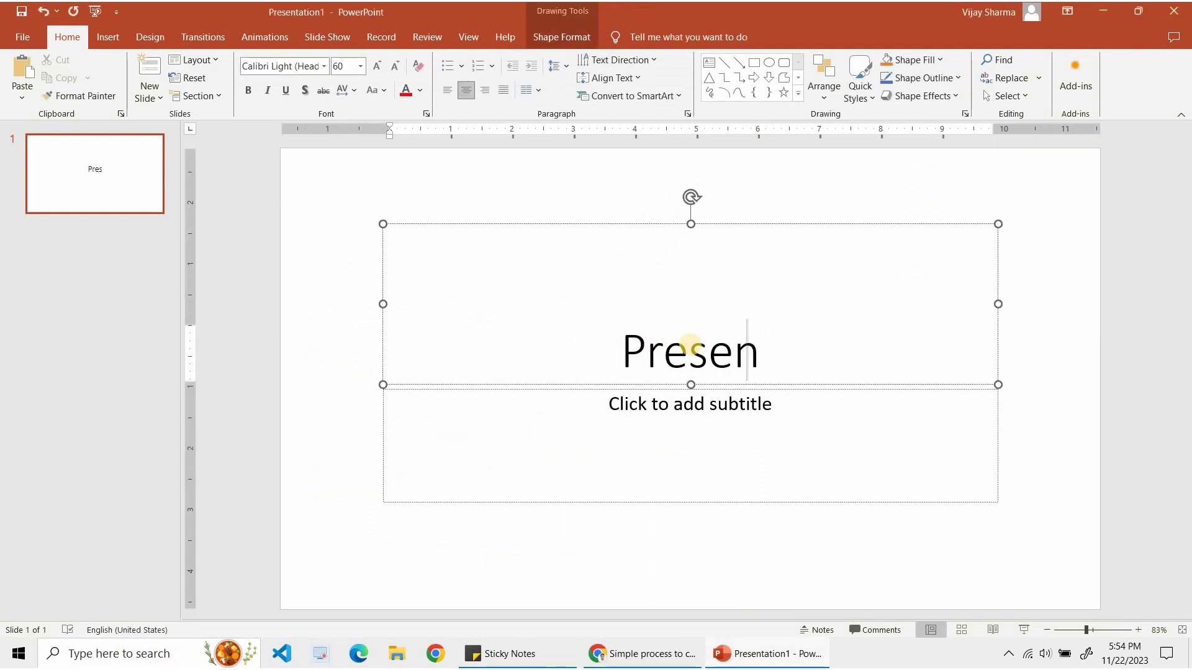
{"action": "type", "text": "ration Process"}
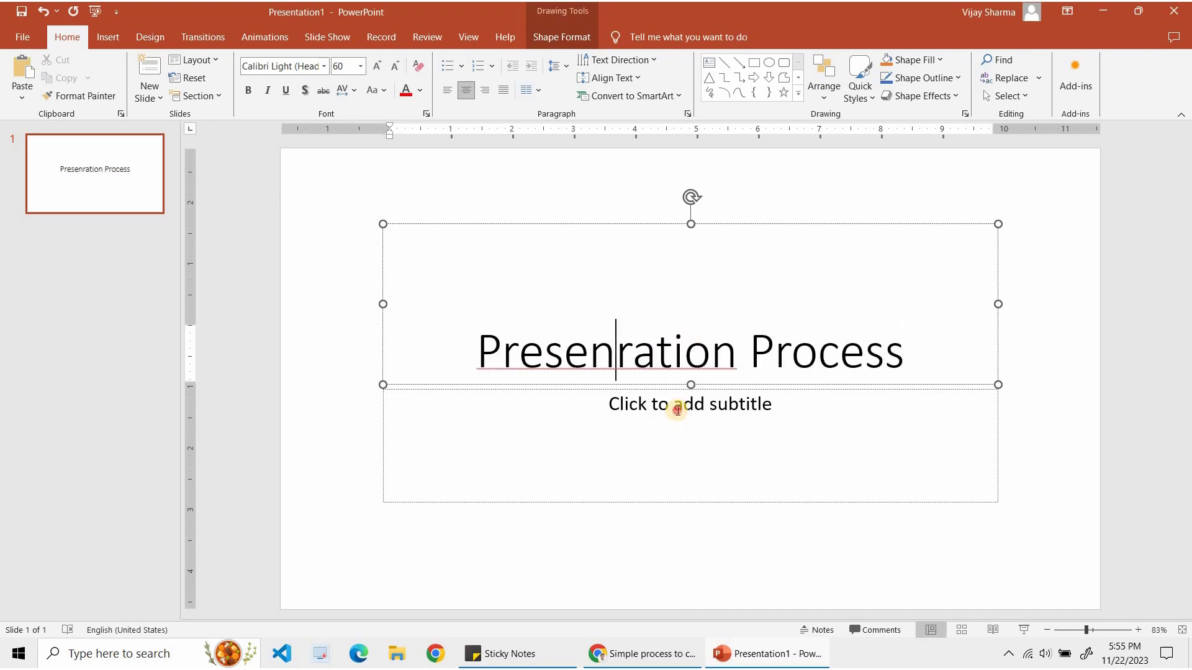
{"action": "key", "text": "Delete"}
{"action": "type", "text": "t"}
Add a 'Created by :' subtitle with the creator's name, then return to the browser
{"action": "left_click", "coordinate": [676, 405]}
{"action": "type", "text": "Created by : Vijay Sharma"}
{"action": "left_click", "coordinate": [1062, 295]}
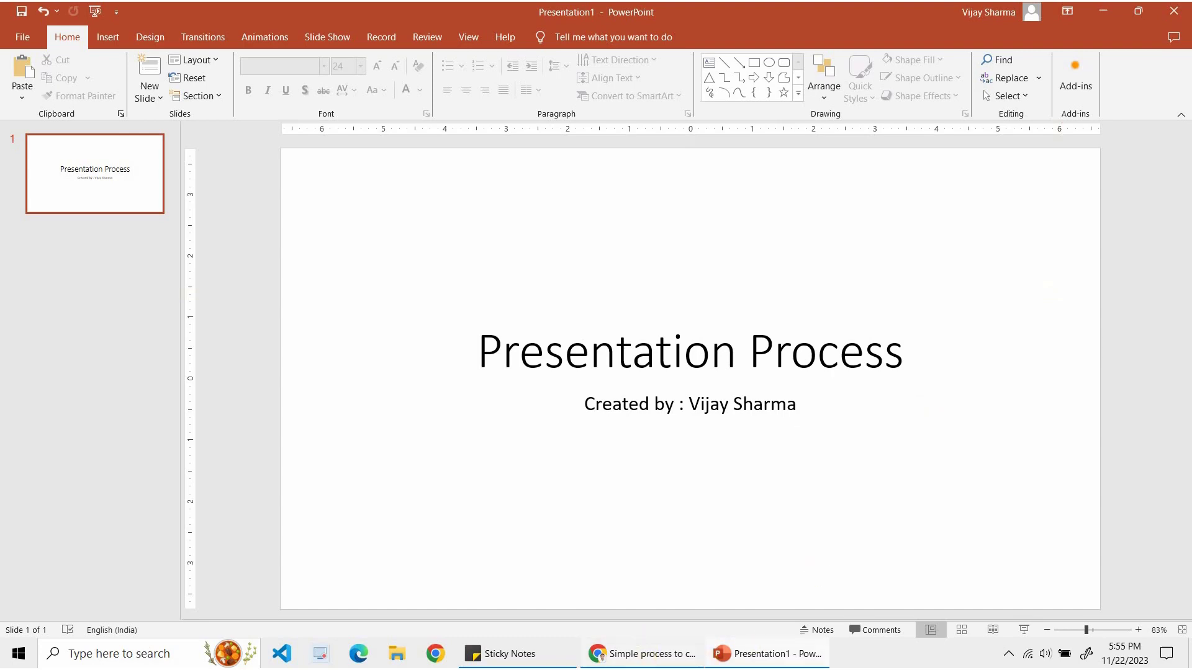
{"action": "left_click", "coordinate": [642, 653]}
Search Google for 'klient solutech'
{"action": "left_click", "coordinate": [317, 12]}
{"action": "left_click", "coordinate": [426, 291]}
{"action": "type", "text": "klie"}
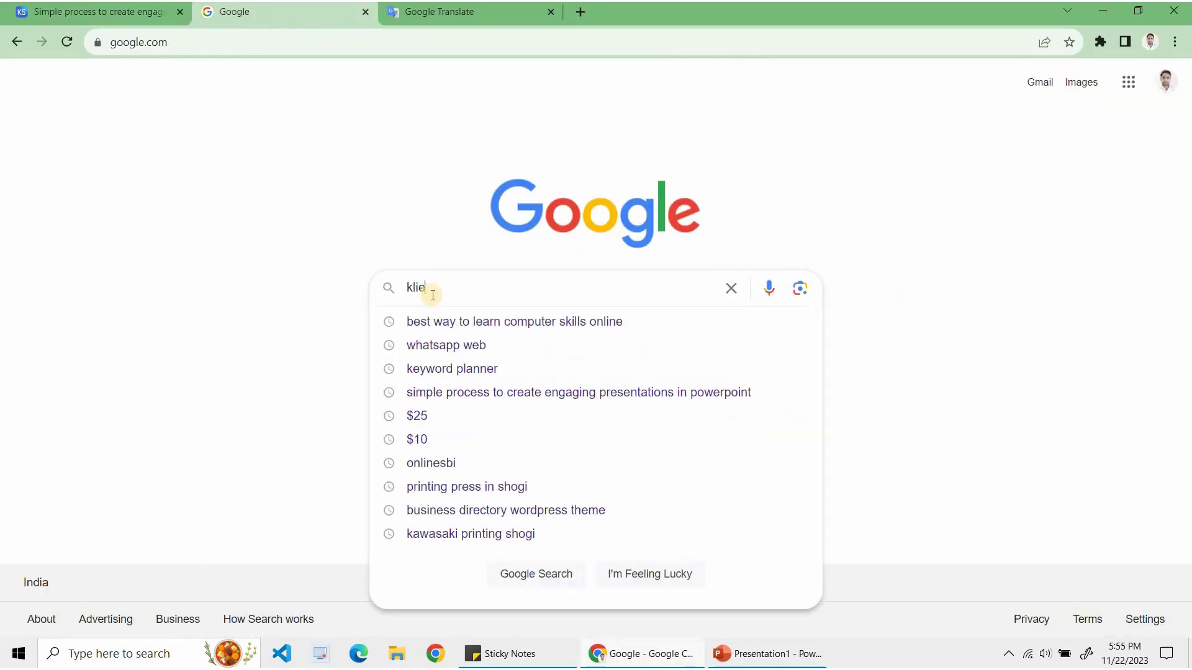
{"action": "type", "text": "nt solutech"}
{"action": "key", "text": "Return"}
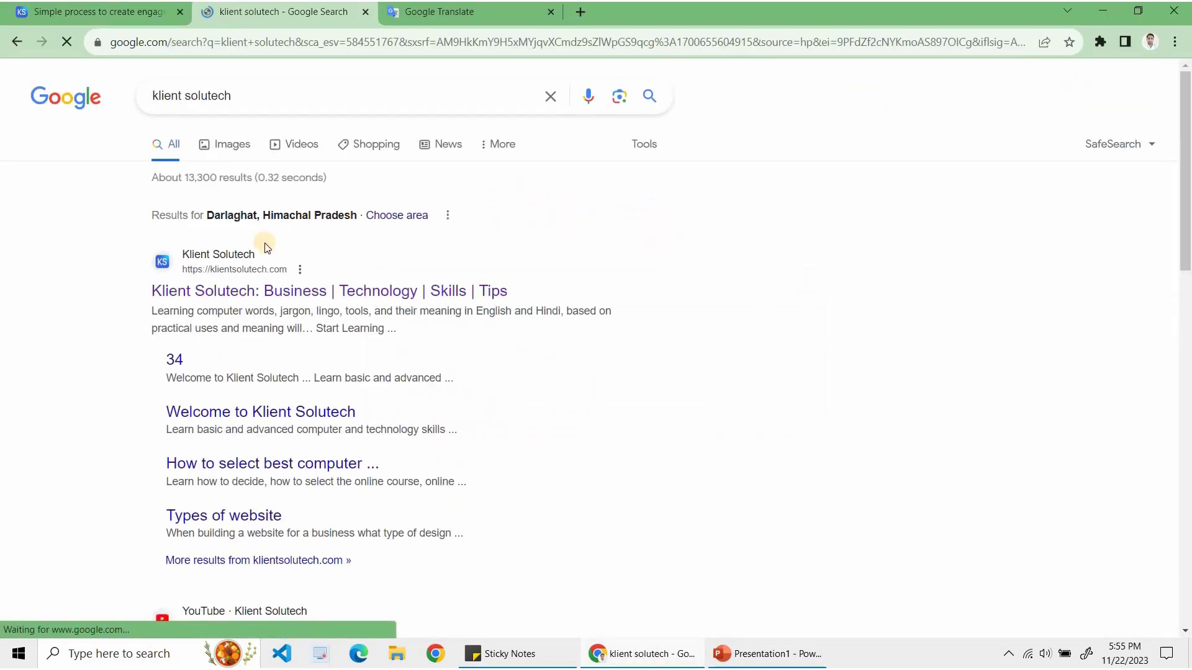
Open the channel's 'Most Powerful uses of Microsoft Excel in Daily Life' video
{"action": "scroll", "coordinate": [221, 397], "scroll_direction": "down", "scroll_amount": 3}
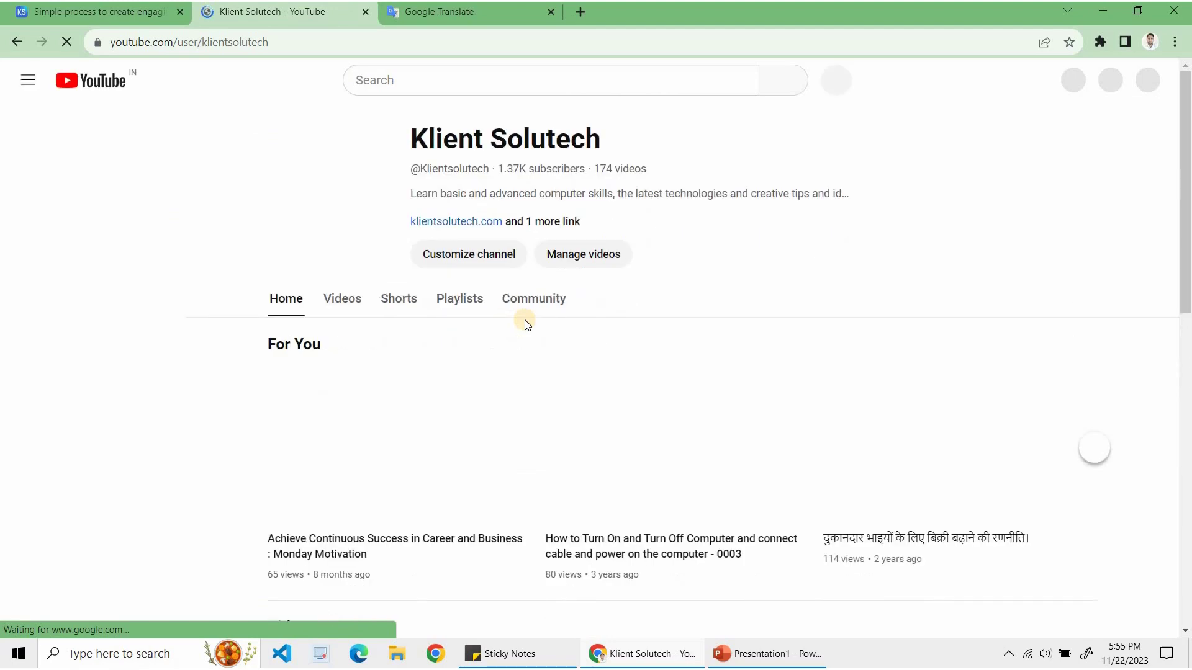
{"action": "scroll", "coordinate": [866, 358], "scroll_direction": "down", "scroll_amount": 5}
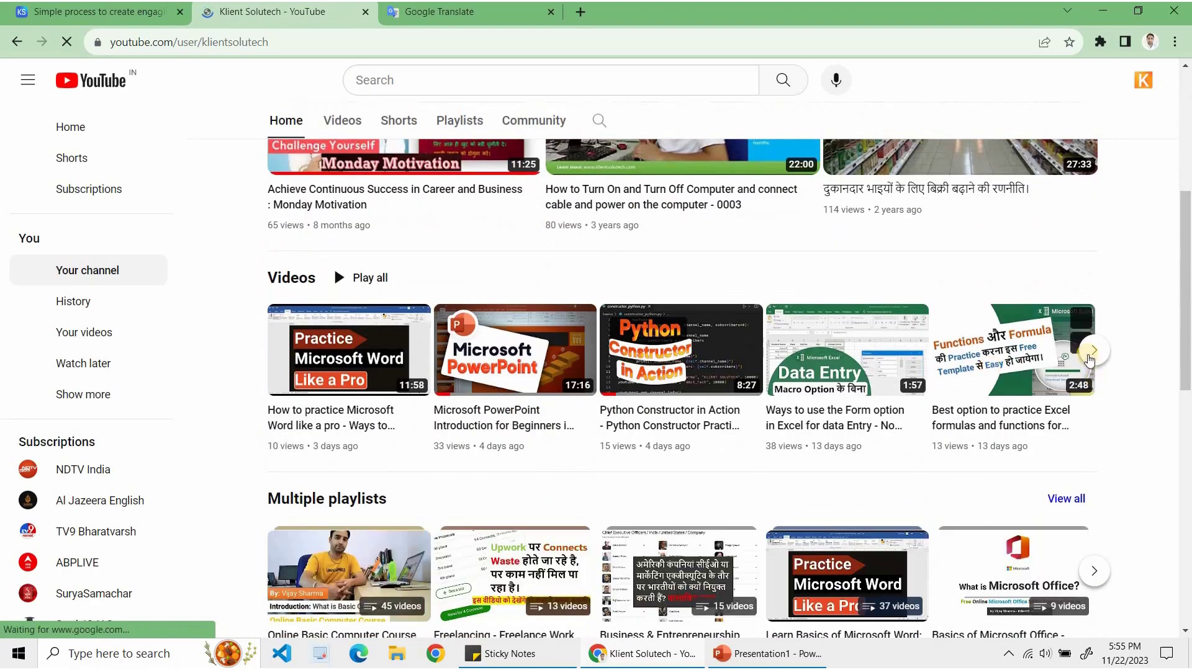
{"action": "left_click", "coordinate": [1092, 352]}
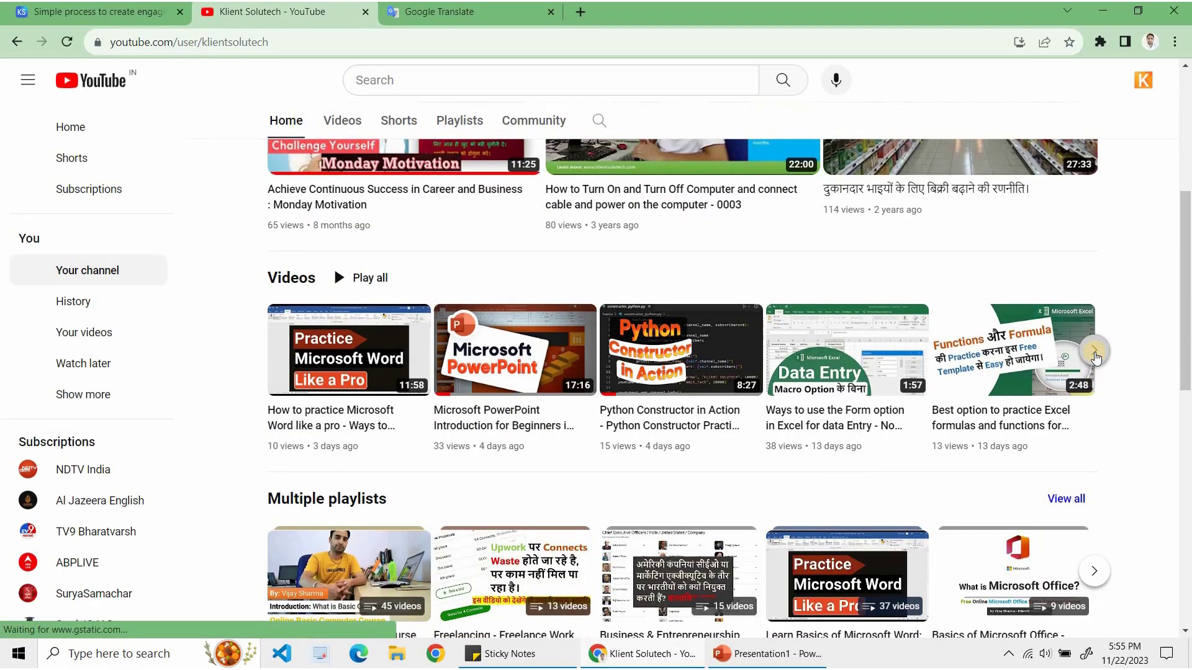
{"action": "left_click", "coordinate": [838, 365]}
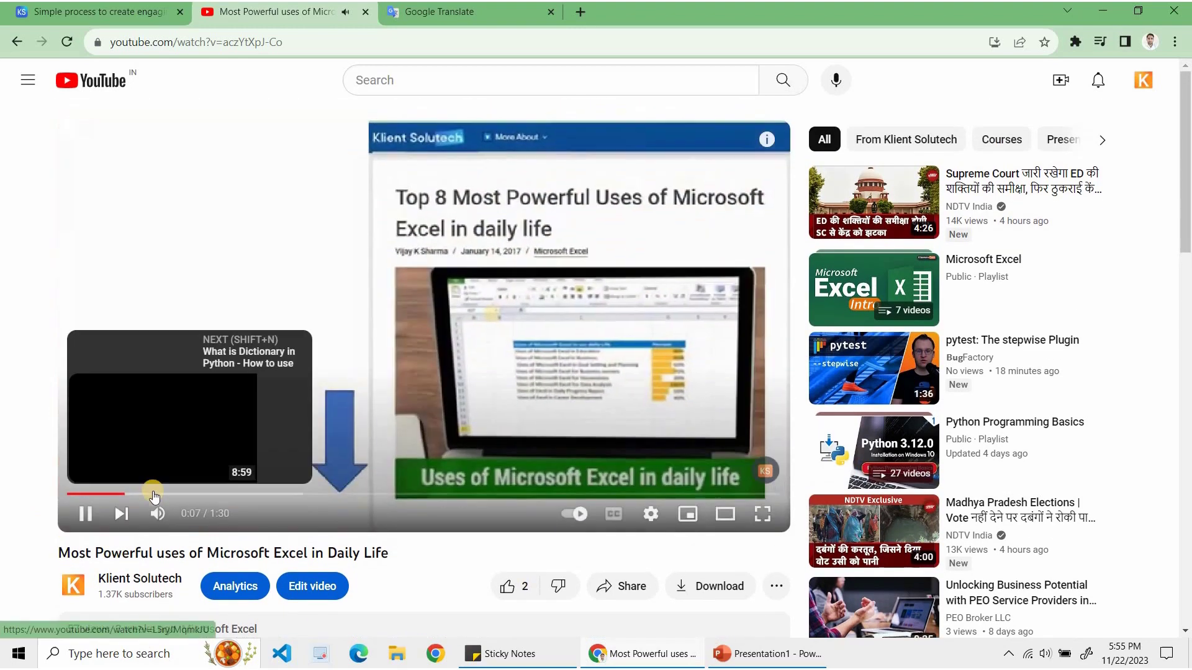
Skip ahead in the Excel video and pause it at 0:51 on the Data Analysis slide
{"action": "left_click", "coordinate": [159, 495]}
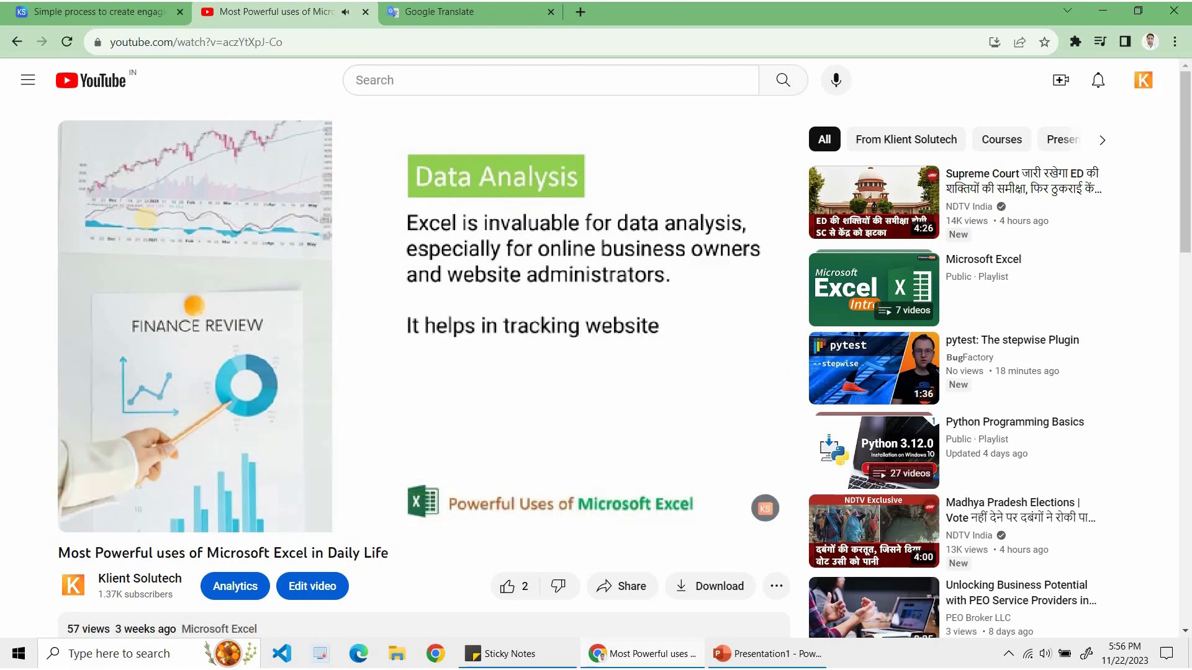
{"action": "left_click", "coordinate": [214, 230]}
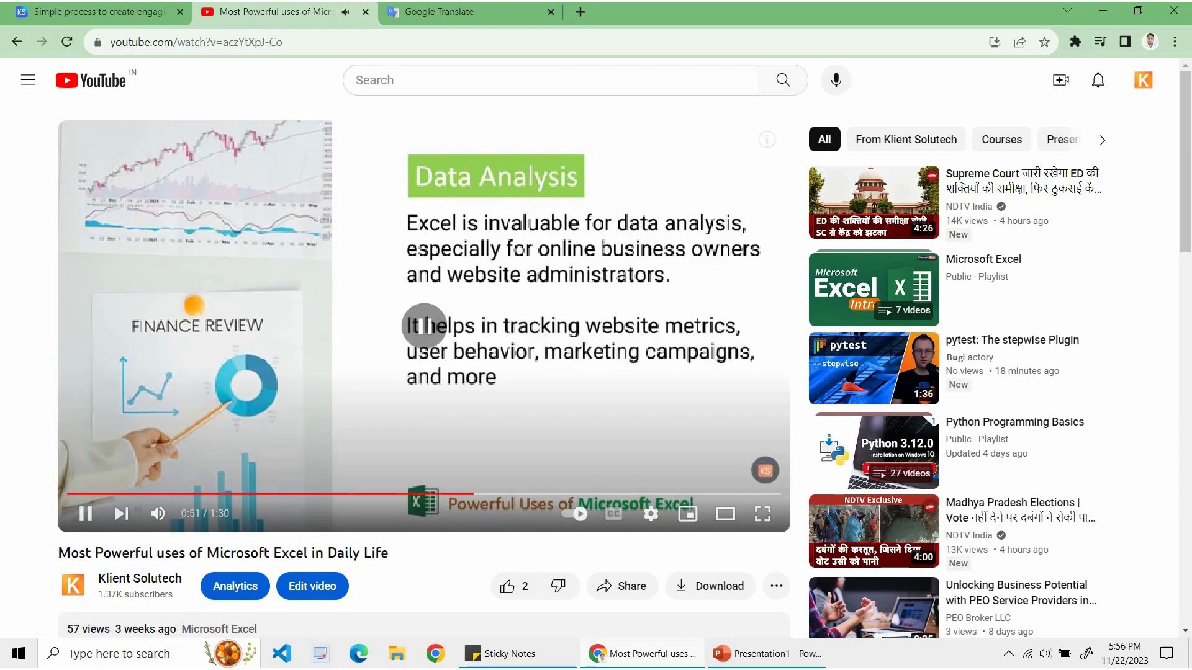
{"action": "left_click", "coordinate": [136, 9]}
{"action": "left_click", "coordinate": [312, 17]}
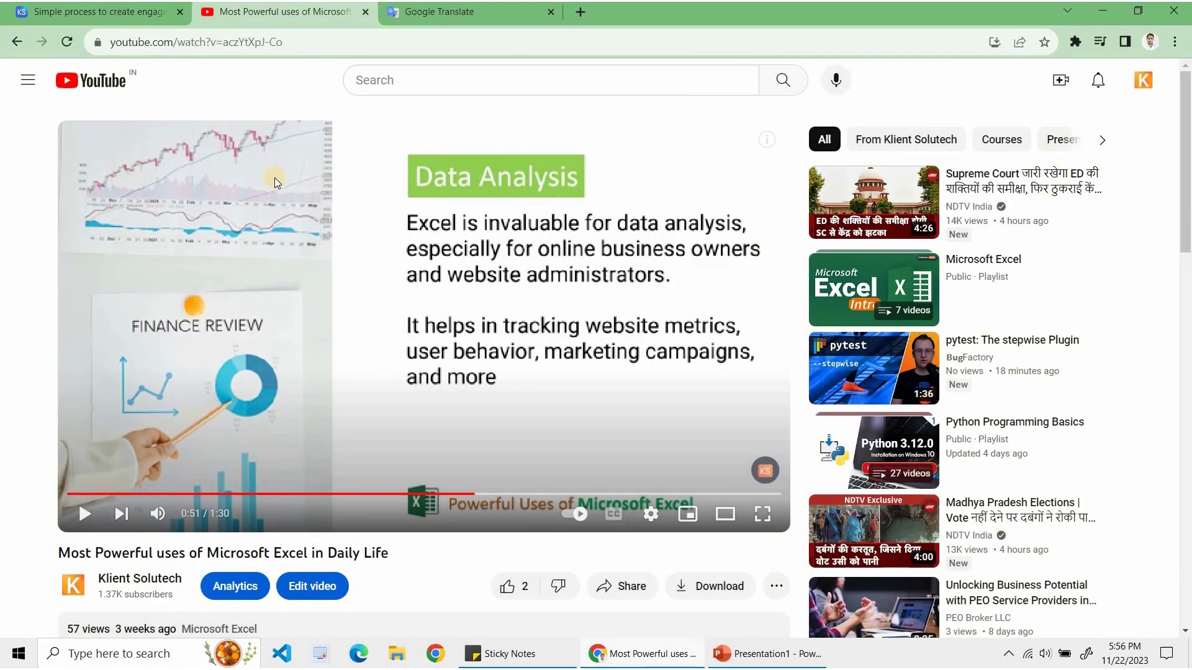
Go back to the presentation-process article tab and scroll to section 2 Contents
{"action": "left_click", "coordinate": [126, 16]}
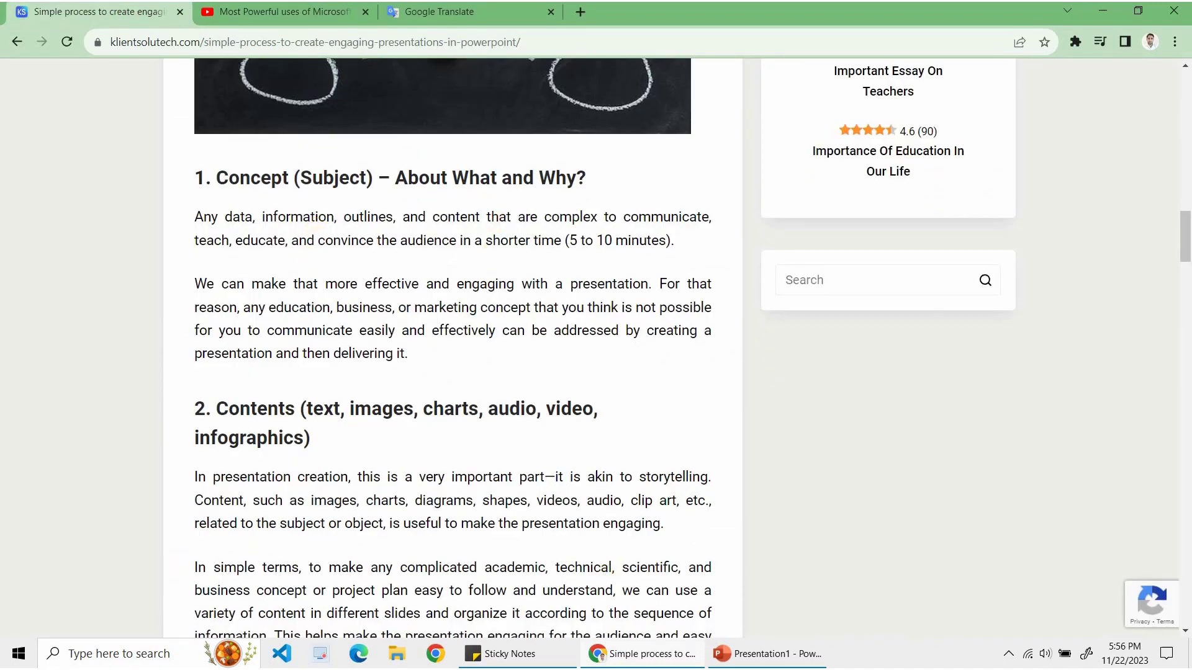
{"action": "left_click", "coordinate": [234, 13]}
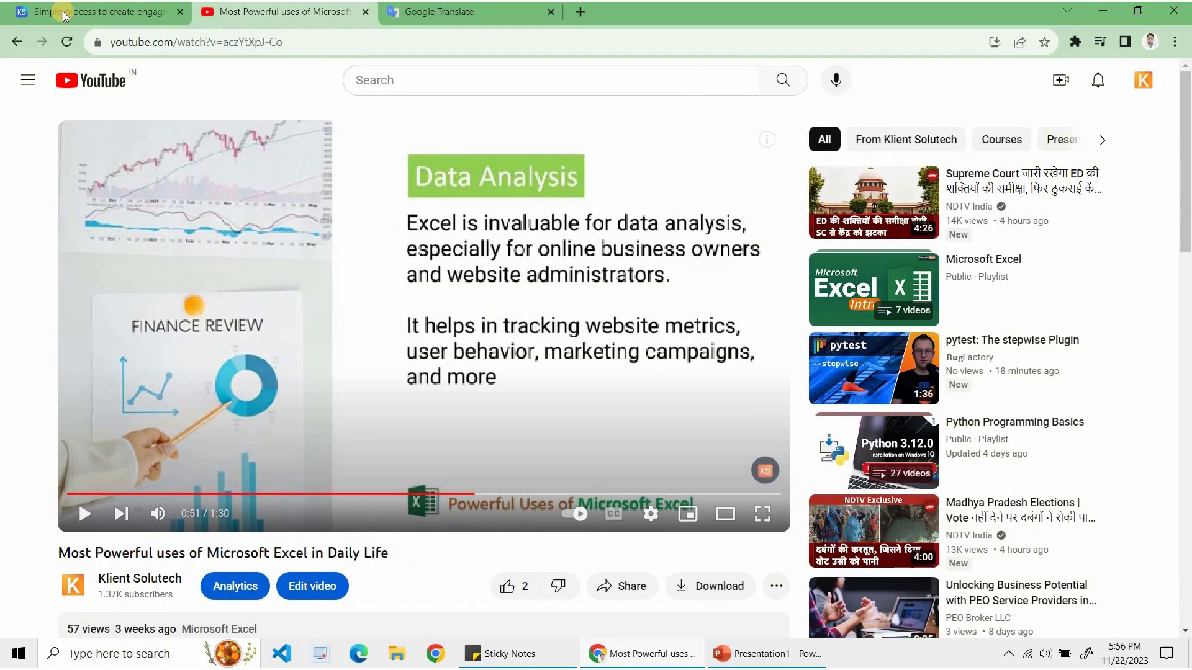
{"action": "key", "text": "ctrl+shift+Tab"}
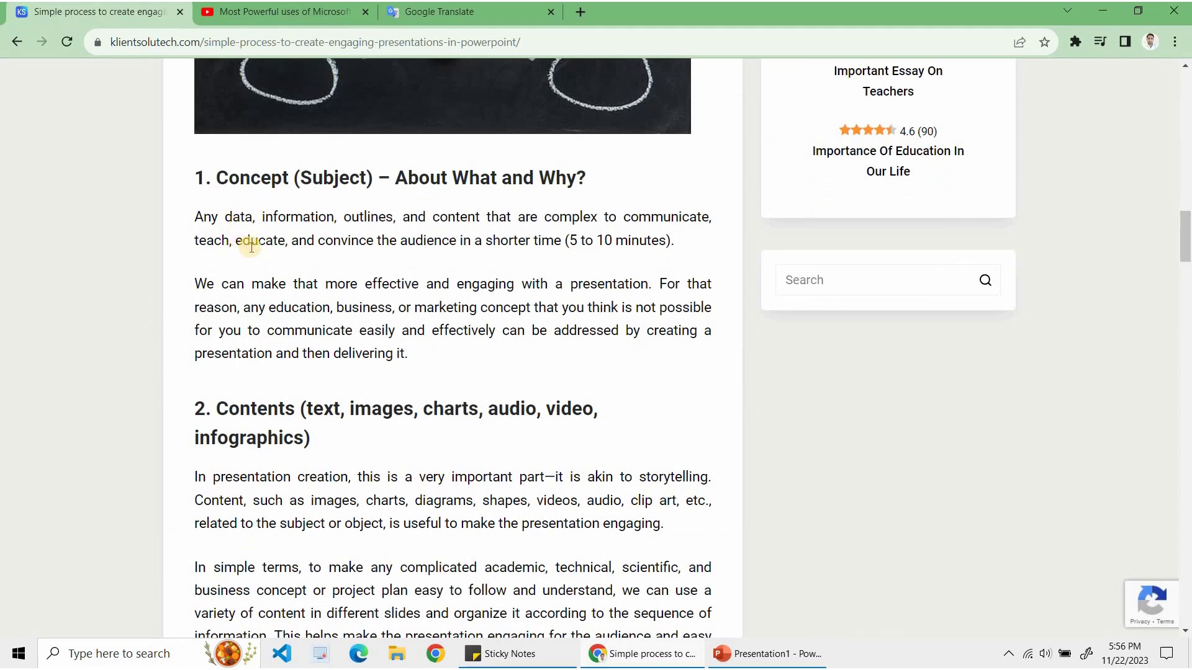
{"action": "scroll", "coordinate": [266, 319], "scroll_direction": "down", "scroll_amount": 4}
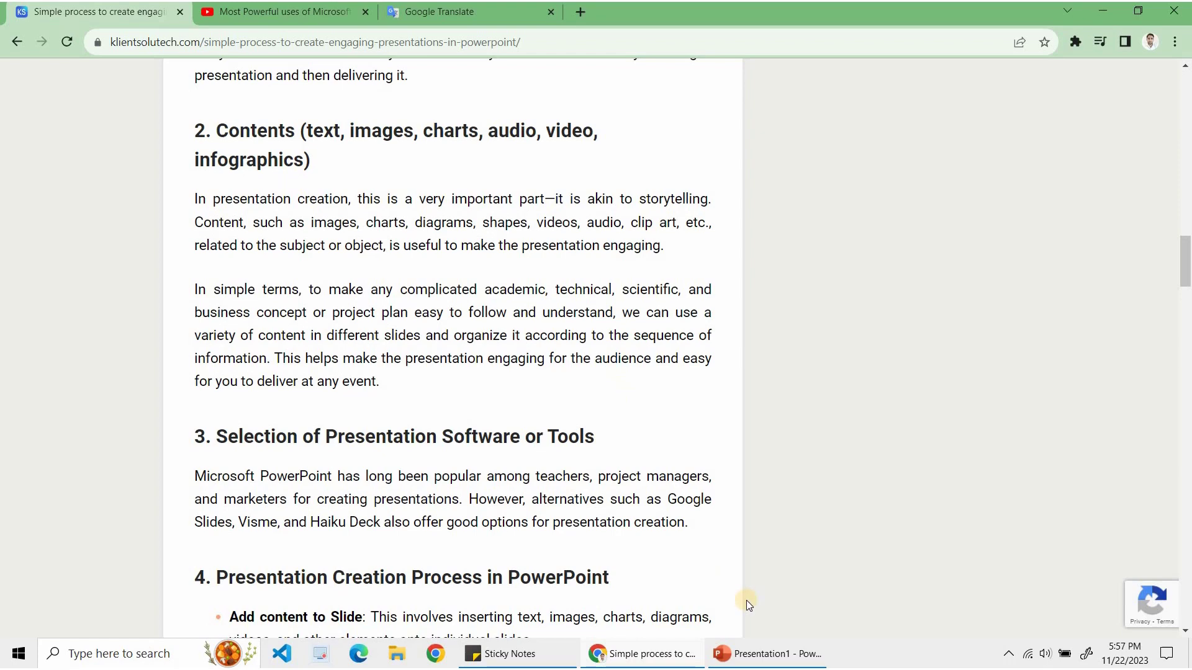
{"action": "left_click", "coordinate": [751, 661]}
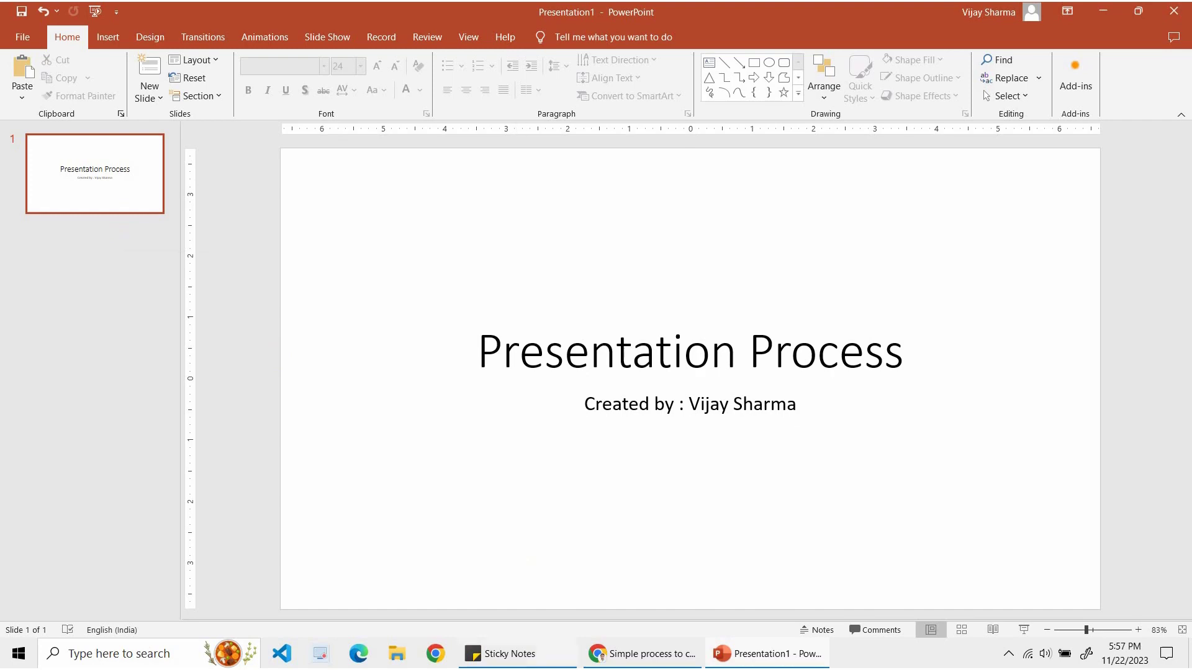
Scroll through sections 1 to 4, ending at the 'Presentation process in PowerPoint' lightbulb diagram
{"action": "left_click", "coordinate": [636, 659]}
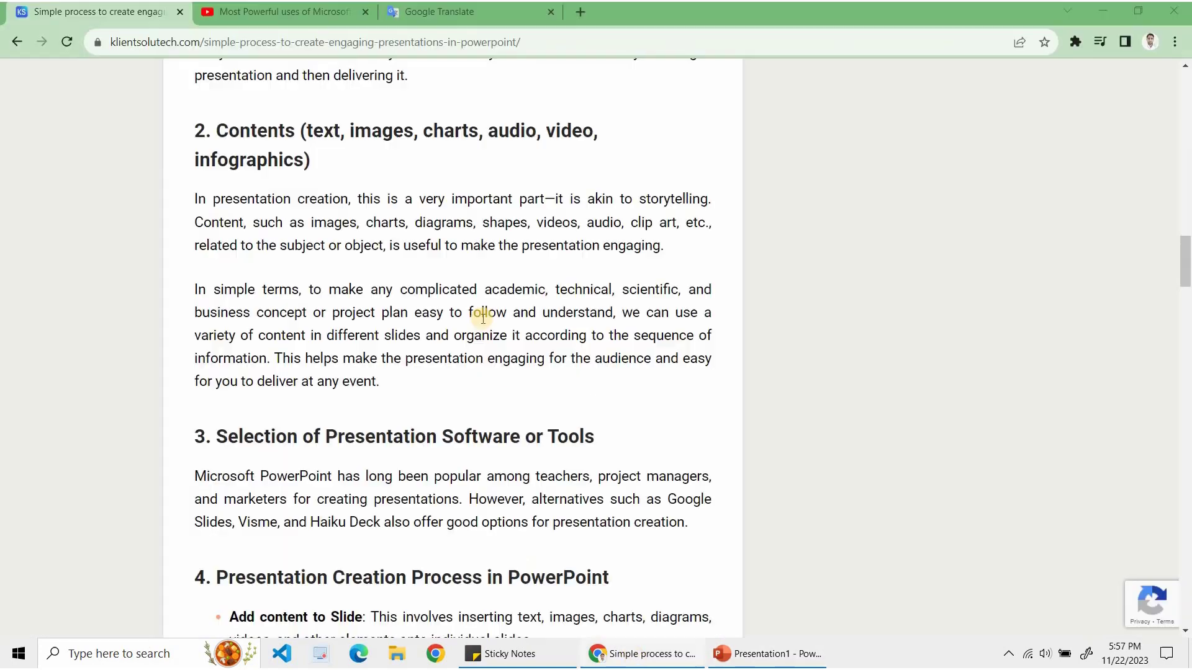
{"action": "scroll", "coordinate": [479, 314], "scroll_direction": "up", "scroll_amount": 5}
{"action": "scroll", "coordinate": [391, 195], "scroll_direction": "up", "scroll_amount": 4}
{"action": "scroll", "coordinate": [391, 195], "scroll_direction": "up", "scroll_amount": 1}
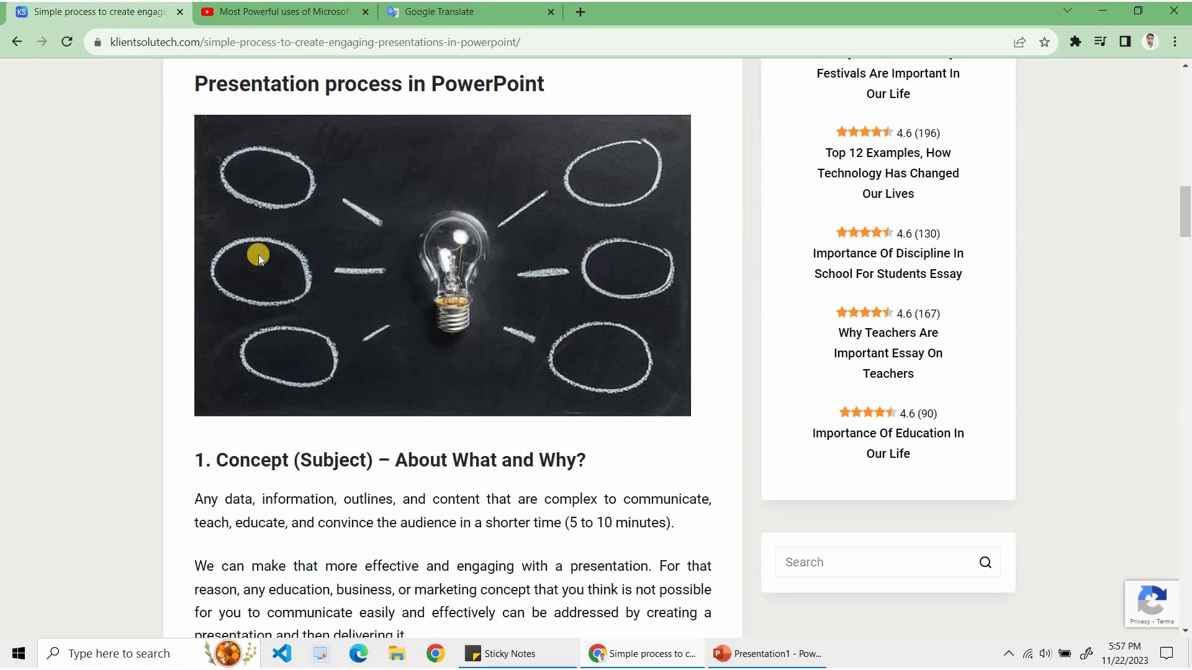
{"action": "scroll", "coordinate": [258, 277], "scroll_direction": "down", "scroll_amount": 1}
{"action": "scroll", "coordinate": [258, 276], "scroll_direction": "down", "scroll_amount": 1}
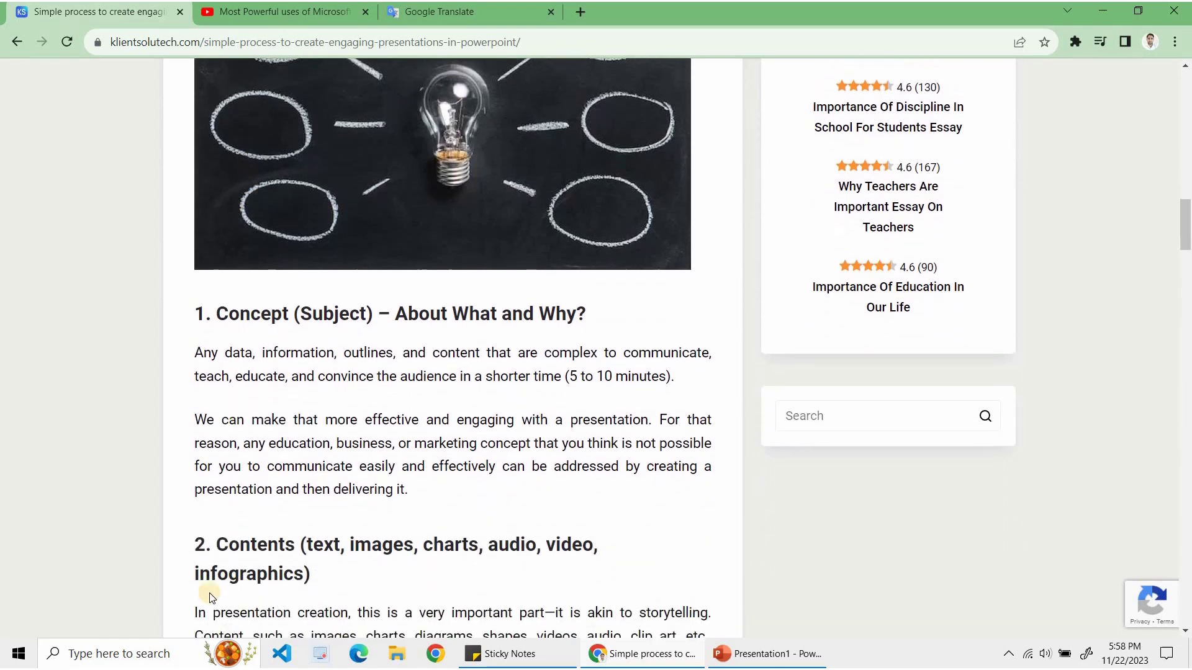
{"action": "scroll", "coordinate": [316, 429], "scroll_direction": "down", "scroll_amount": 5}
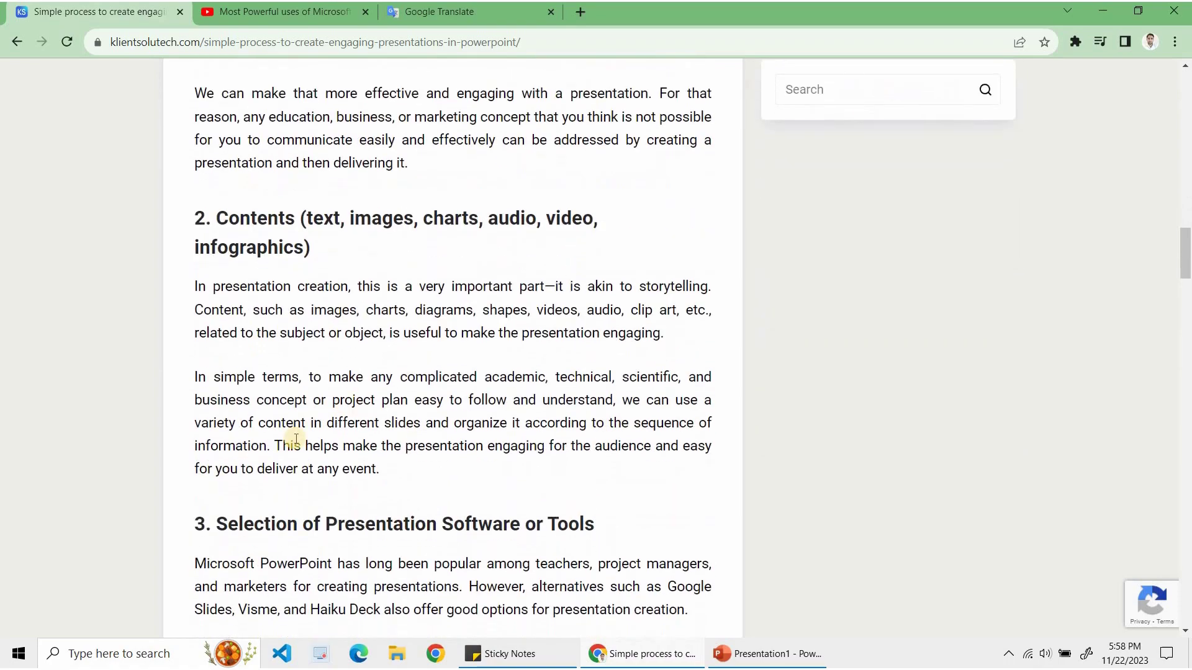
{"action": "scroll", "coordinate": [322, 501], "scroll_direction": "down", "scroll_amount": 2}
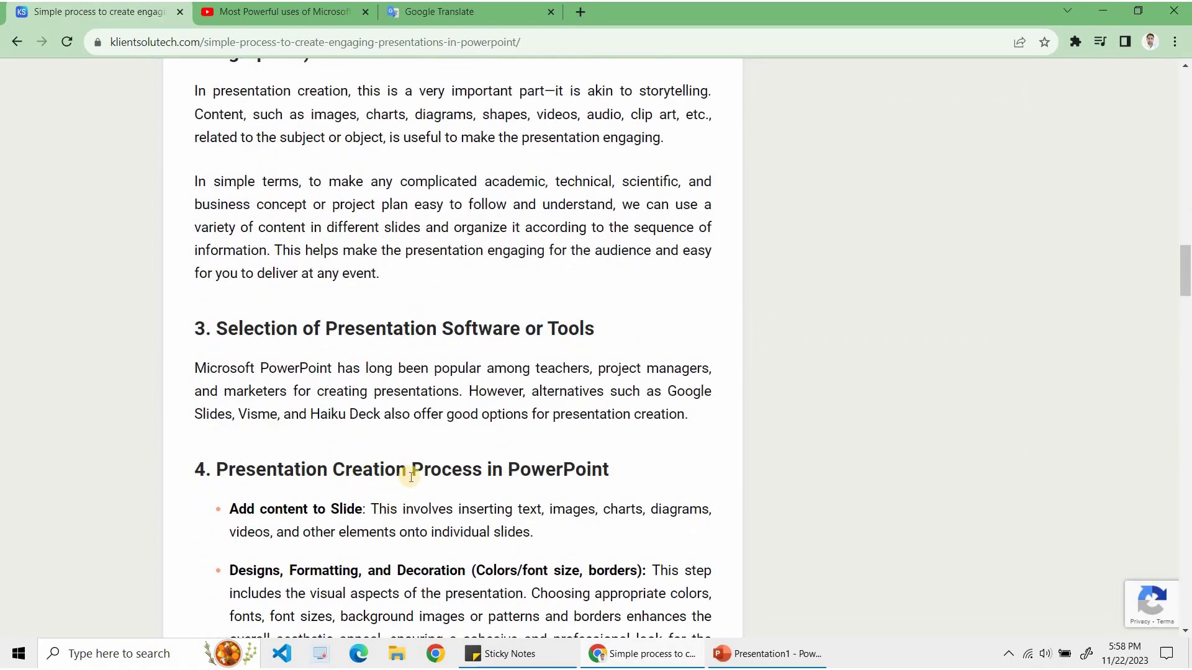
{"action": "scroll", "coordinate": [410, 477], "scroll_direction": "down", "scroll_amount": 3}
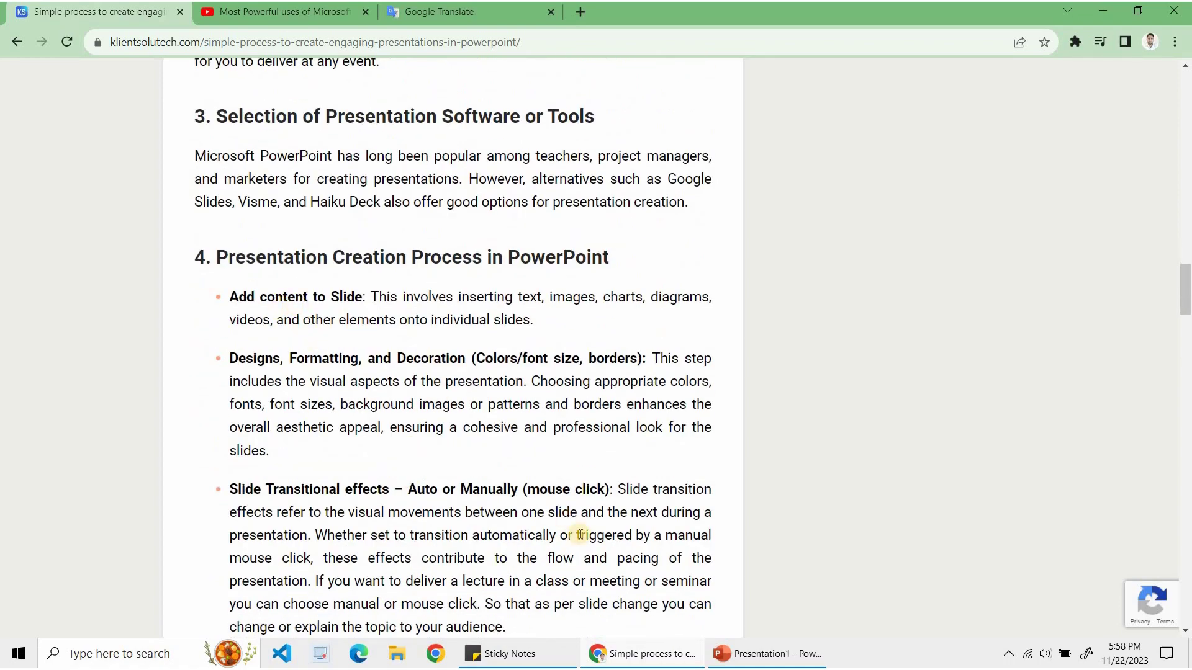
{"action": "scroll", "coordinate": [418, 357], "scroll_direction": "up", "scroll_amount": 9}
{"action": "scroll", "coordinate": [372, 329], "scroll_direction": "up", "scroll_amount": 5}
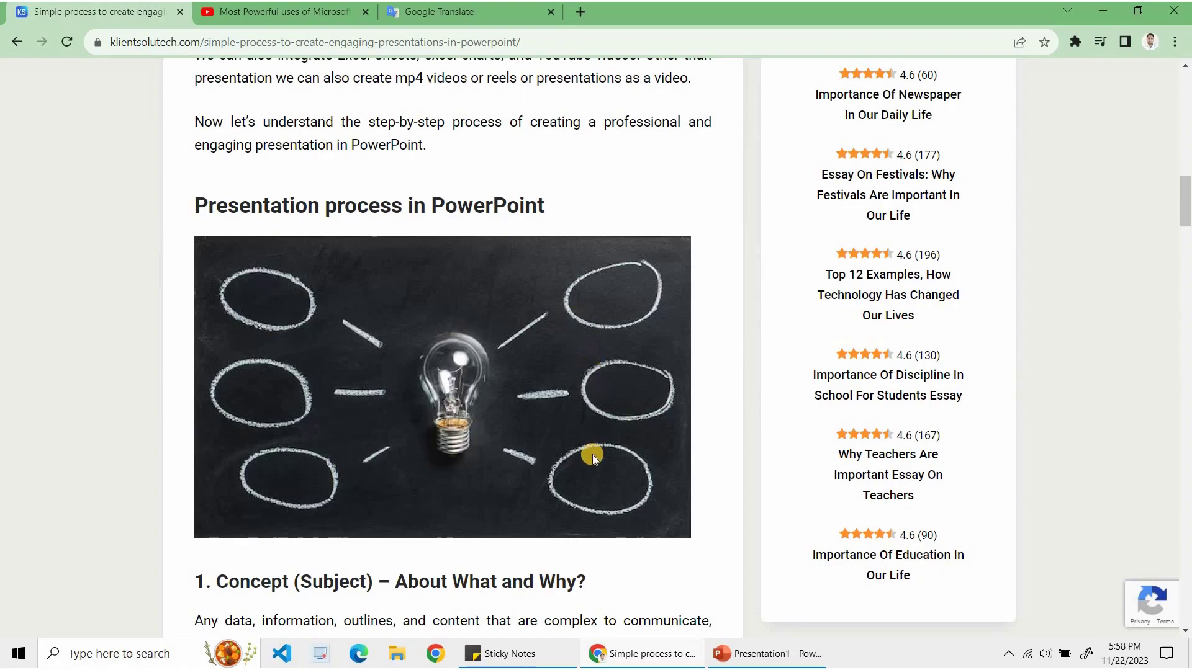
Read sections 5 and 6 on preview, duration and saving, then scroll back to section 2 Contents
{"action": "scroll", "coordinate": [592, 457], "scroll_direction": "down", "scroll_amount": 5}
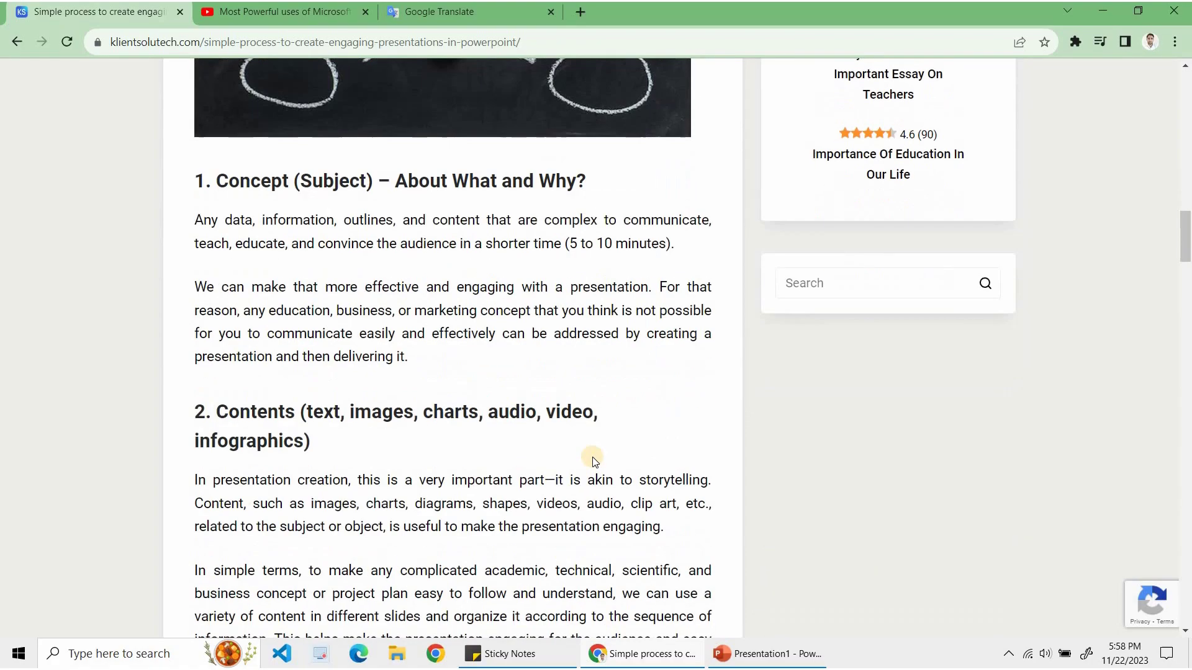
{"action": "scroll", "coordinate": [592, 458], "scroll_direction": "down", "scroll_amount": 5}
{"action": "scroll", "coordinate": [592, 458], "scroll_direction": "down", "scroll_amount": 5}
{"action": "scroll", "coordinate": [592, 458], "scroll_direction": "down", "scroll_amount": 4}
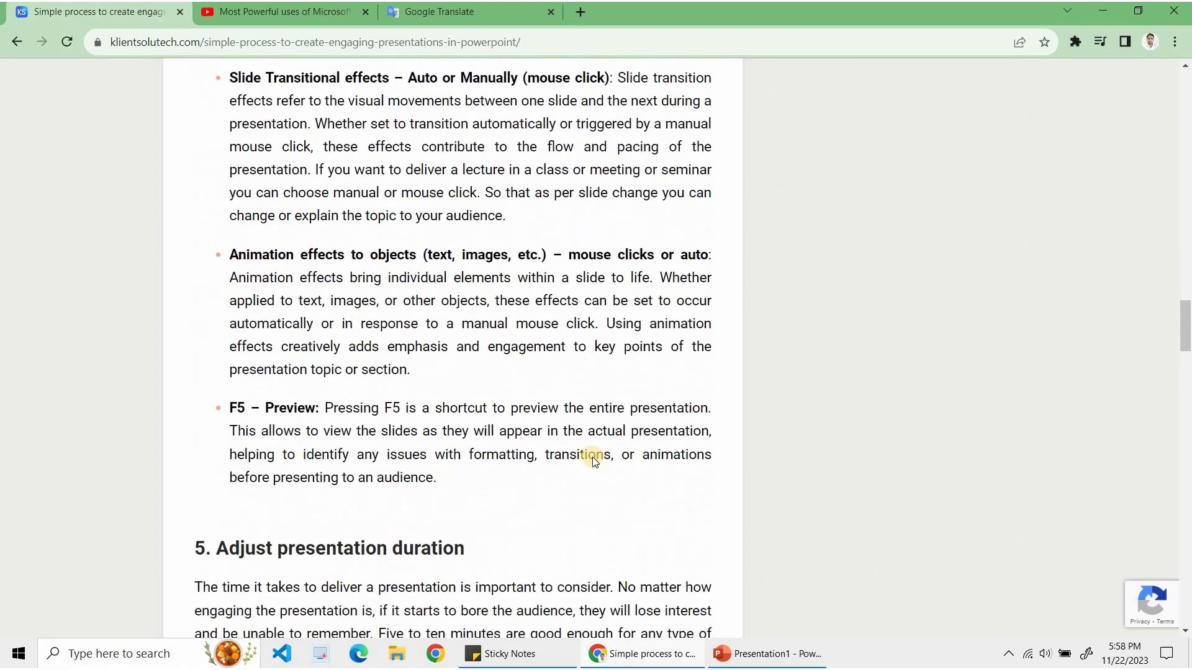
{"action": "scroll", "coordinate": [592, 457], "scroll_direction": "down", "scroll_amount": 2}
{"action": "scroll", "coordinate": [592, 457], "scroll_direction": "down", "scroll_amount": 3}
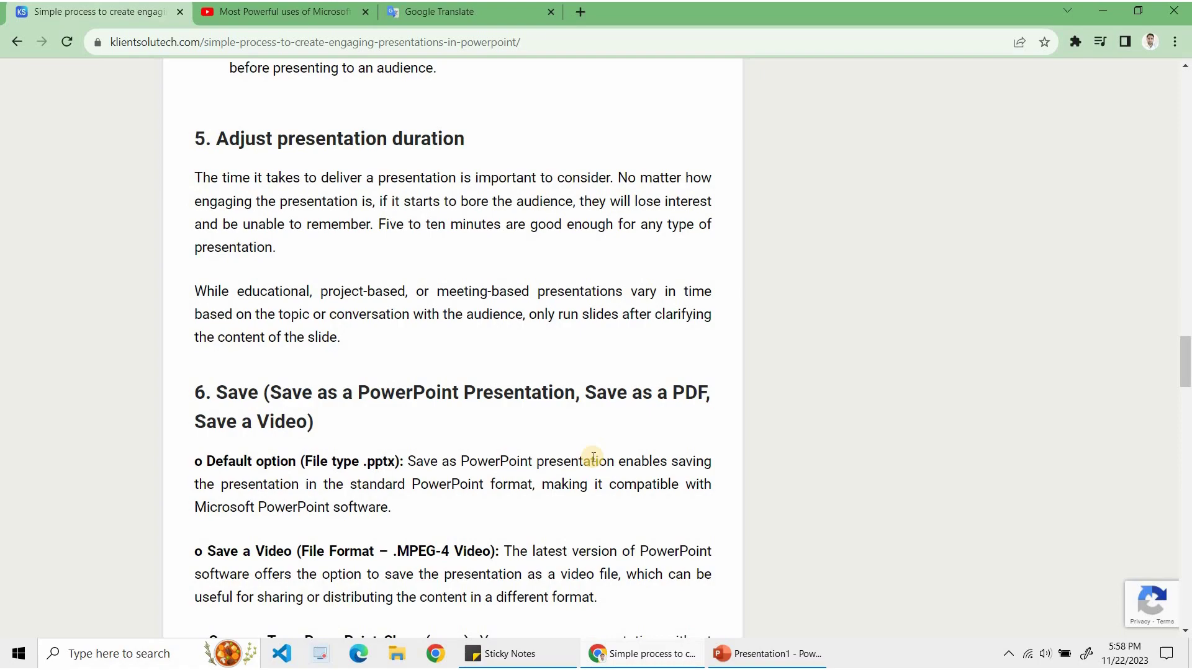
{"action": "scroll", "coordinate": [593, 457], "scroll_direction": "up", "scroll_amount": 5}
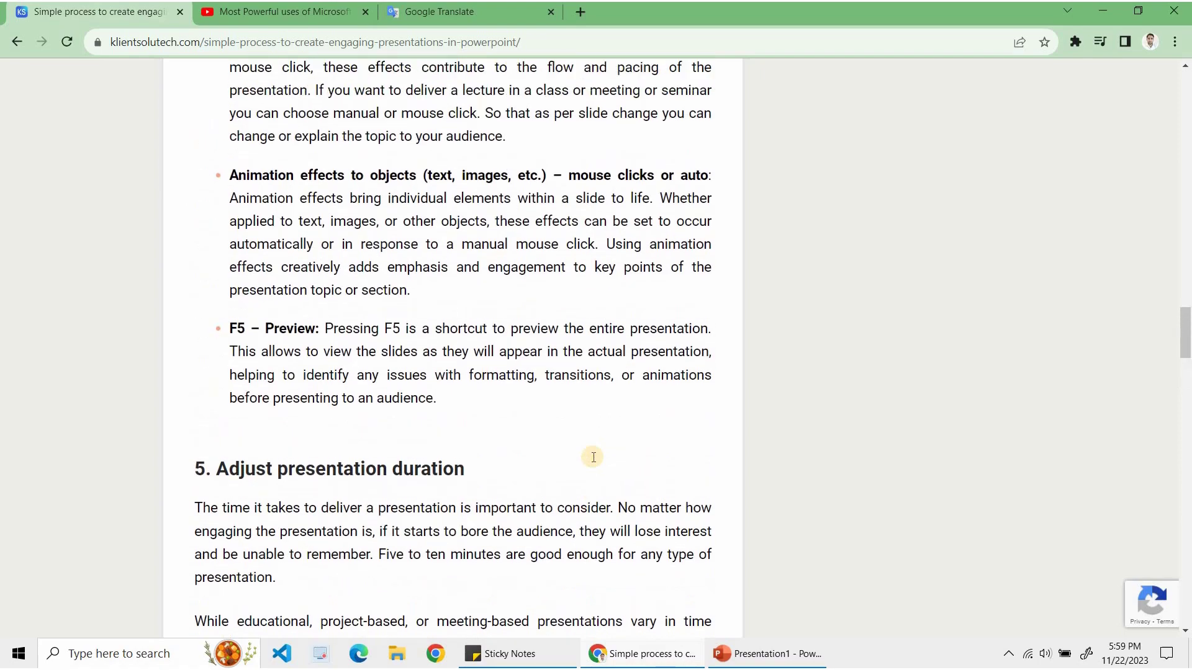
{"action": "scroll", "coordinate": [592, 458], "scroll_direction": "up", "scroll_amount": 4}
{"action": "scroll", "coordinate": [593, 458], "scroll_direction": "up", "scroll_amount": 3}
{"action": "scroll", "coordinate": [593, 458], "scroll_direction": "up", "scroll_amount": 8}
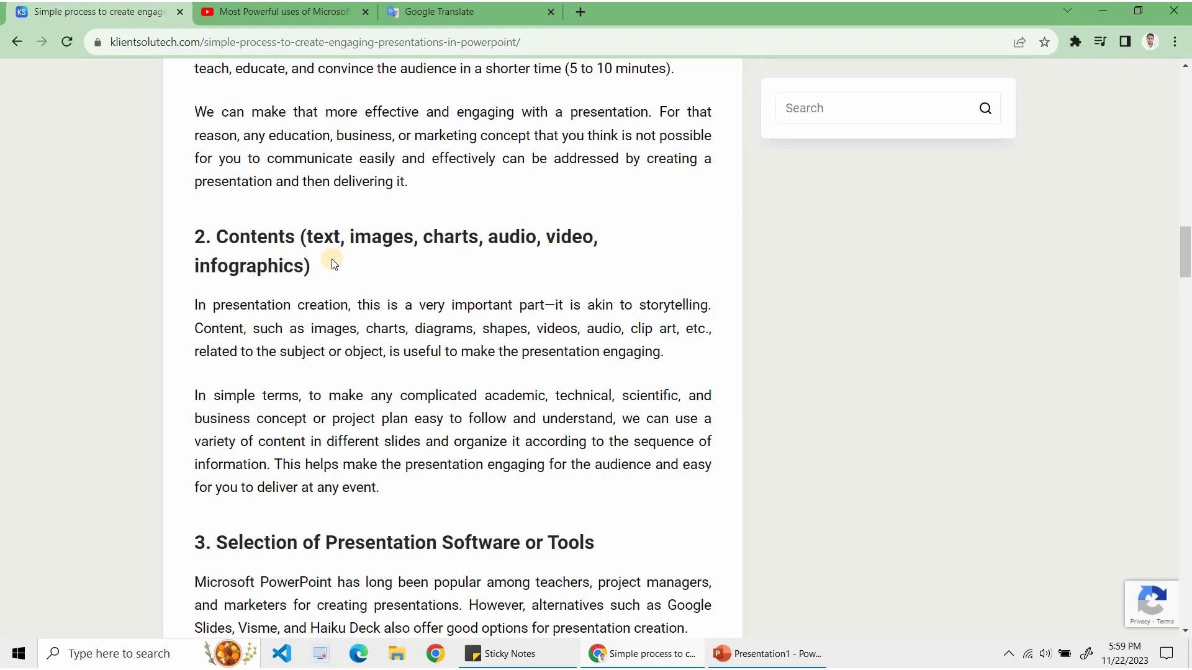
{"action": "scroll", "coordinate": [275, 327], "scroll_direction": "down", "scroll_amount": 1}
{"action": "right_click", "coordinate": [274, 323]}
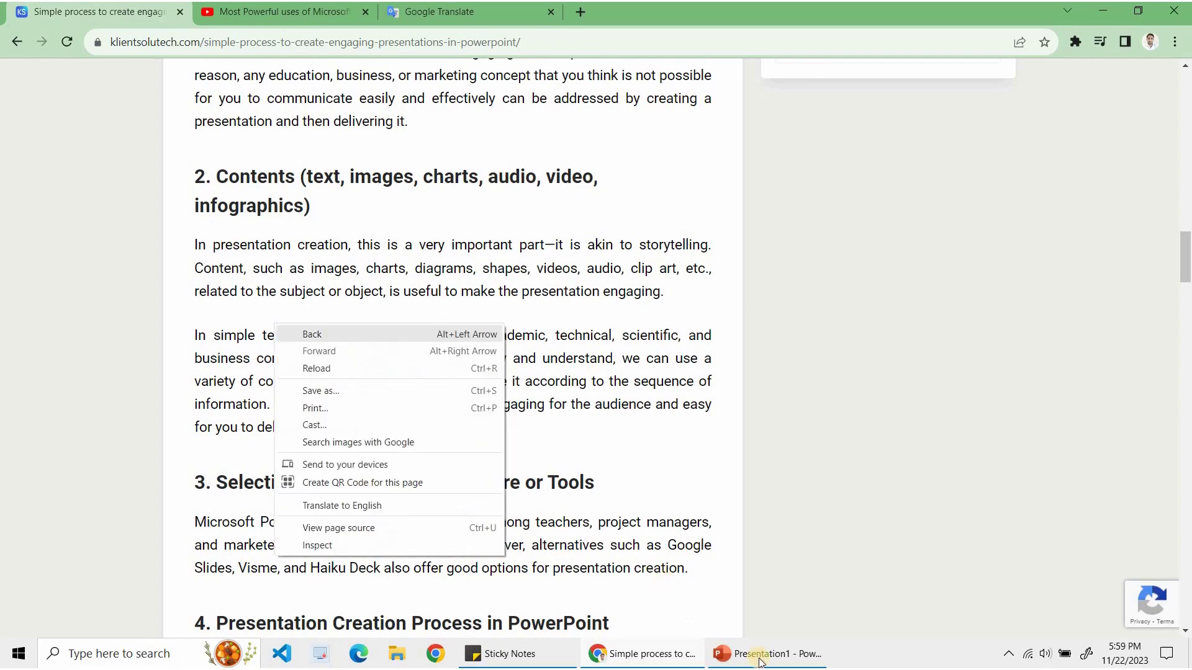
Back in PowerPoint, add a Title and Content slide 2 after the Presentation Process title slide
{"action": "left_click", "coordinate": [672, 464]}
{"action": "key", "text": "alt+Tab"}
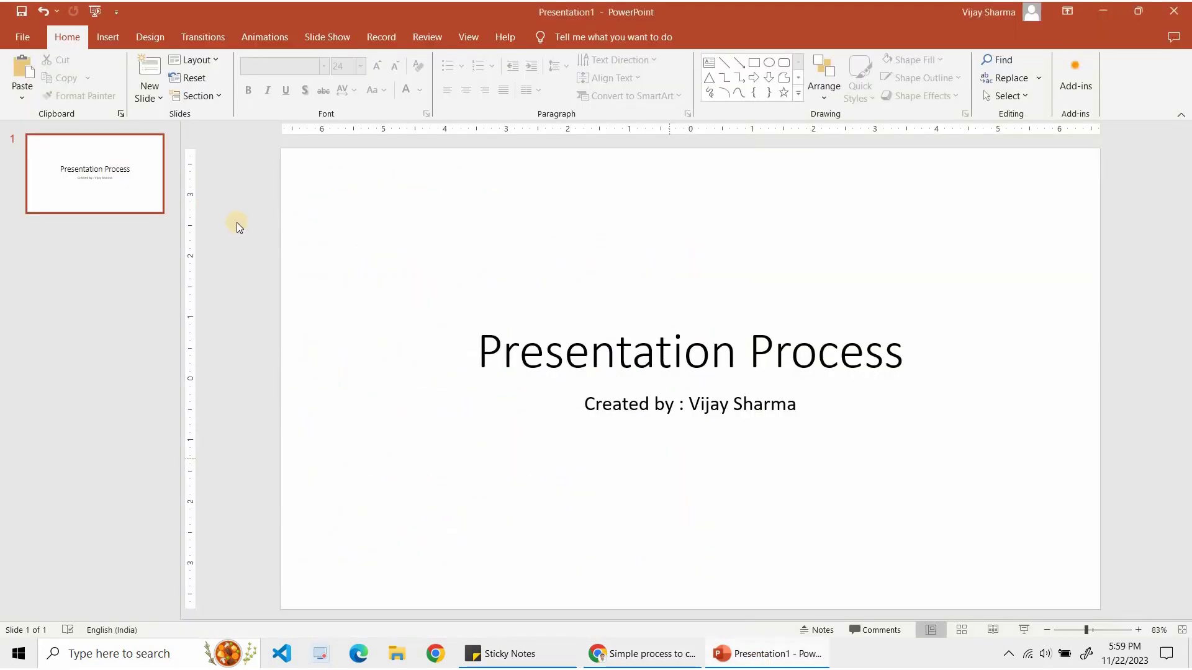
{"action": "left_click", "coordinate": [129, 190]}
{"action": "key", "text": "Return"}
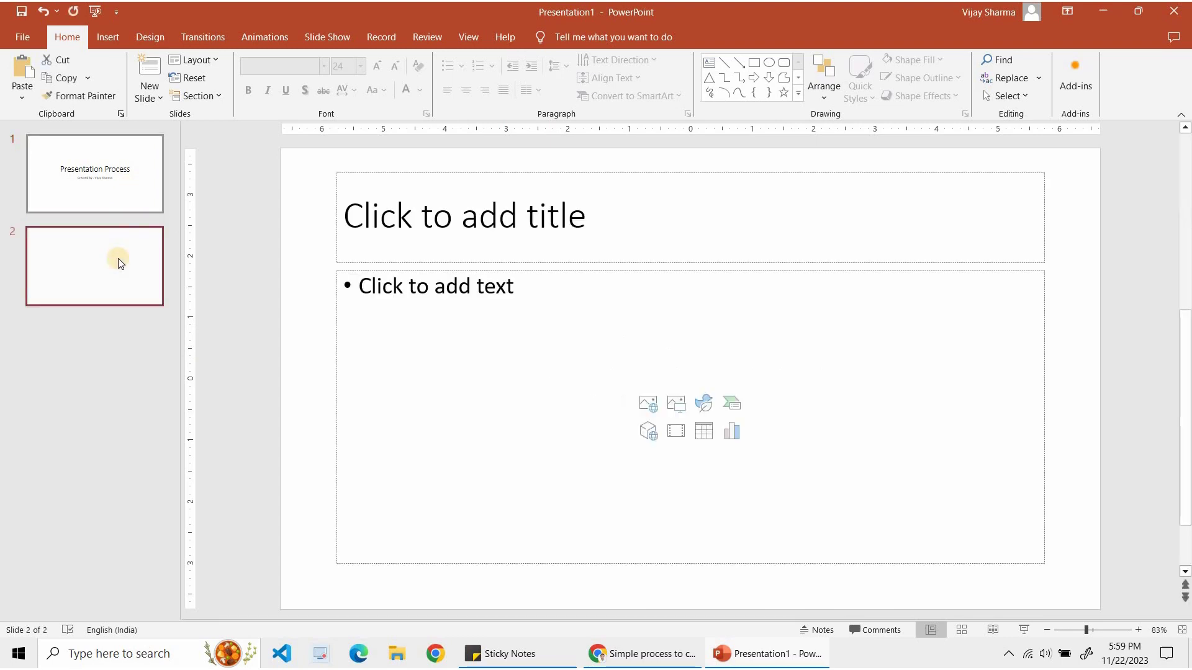
{"action": "left_click", "coordinate": [473, 269]}
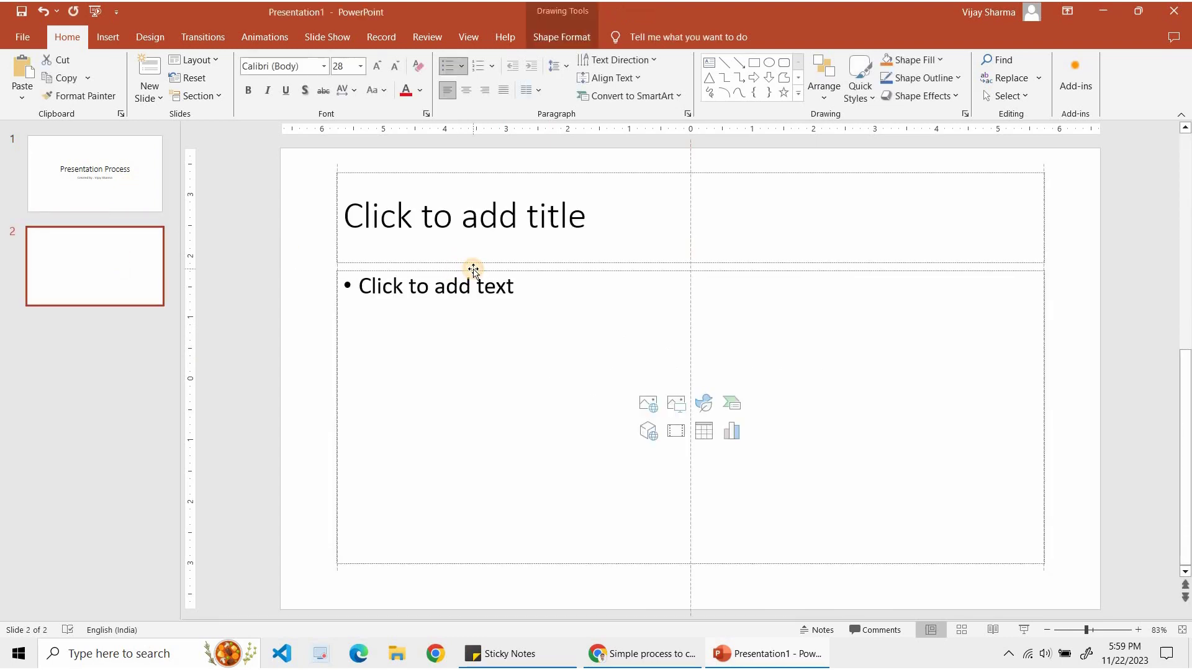
{"action": "left_click", "coordinate": [271, 258]}
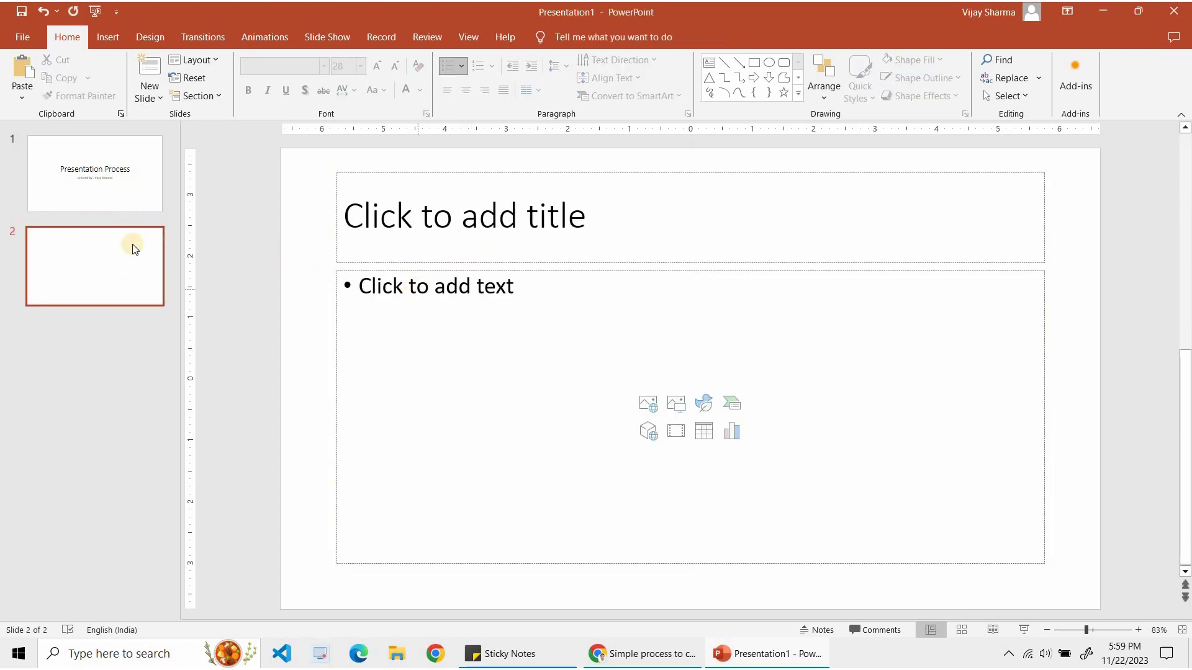
{"action": "left_click", "coordinate": [98, 196]}
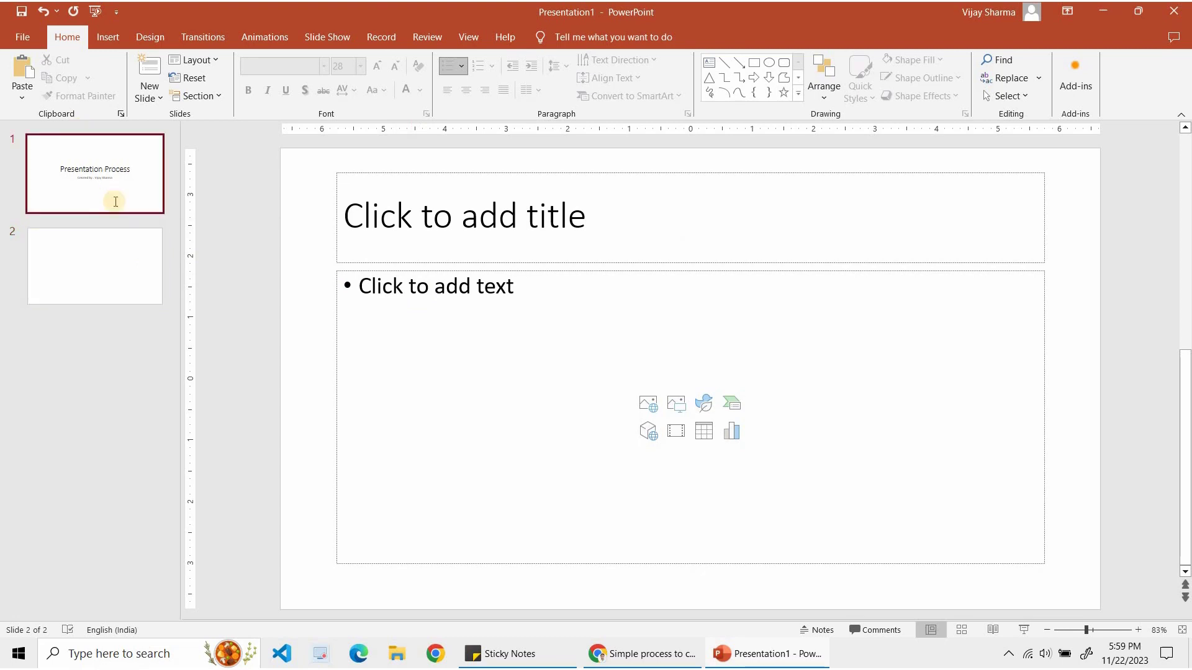
{"action": "right_click", "coordinate": [97, 193]}
{"action": "left_click", "coordinate": [69, 286]}
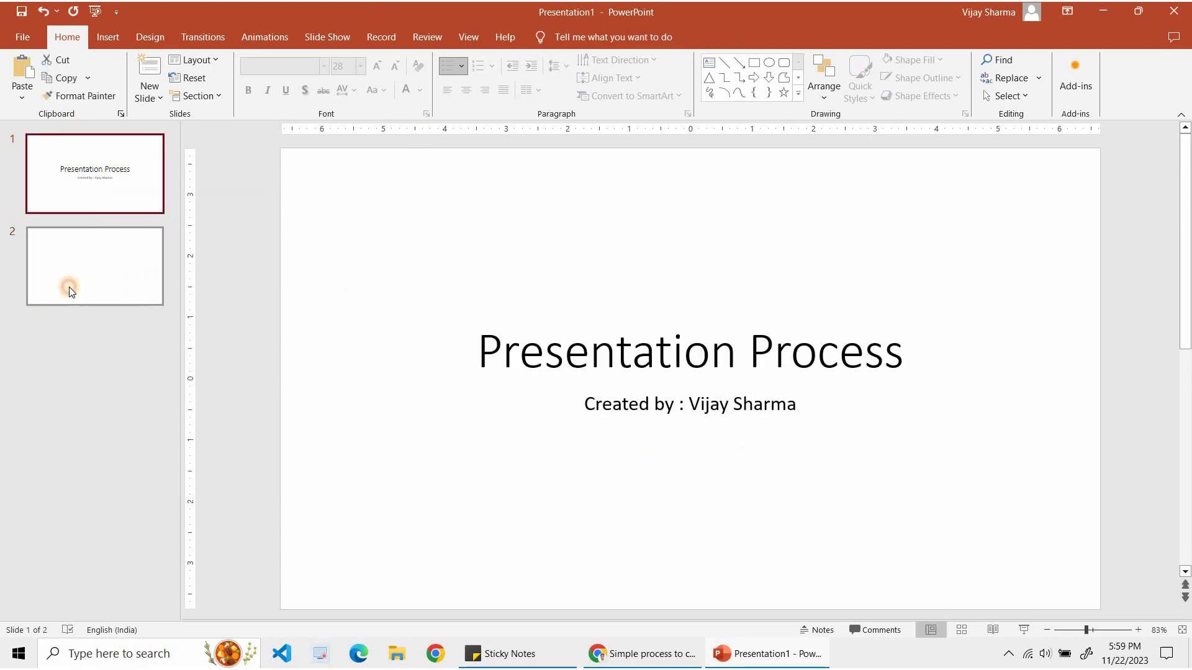
{"action": "left_click", "coordinate": [69, 286]}
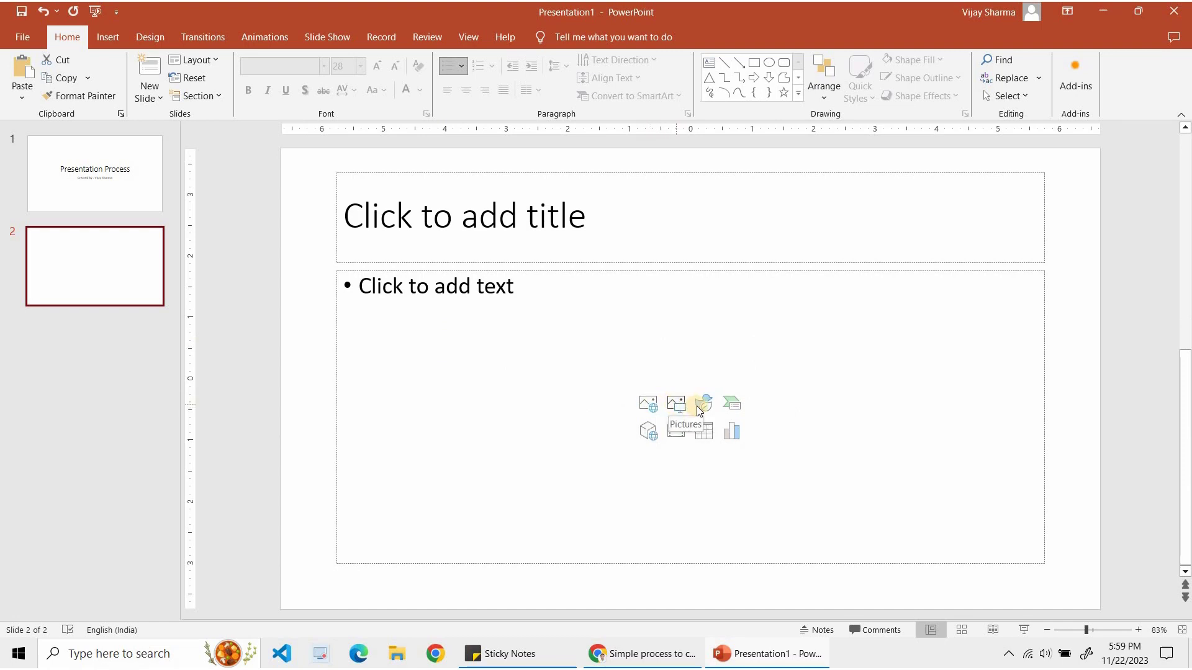
Insert a Basic Process SmartArt diagram into slide 2's content area
{"action": "left_click", "coordinate": [731, 401]}
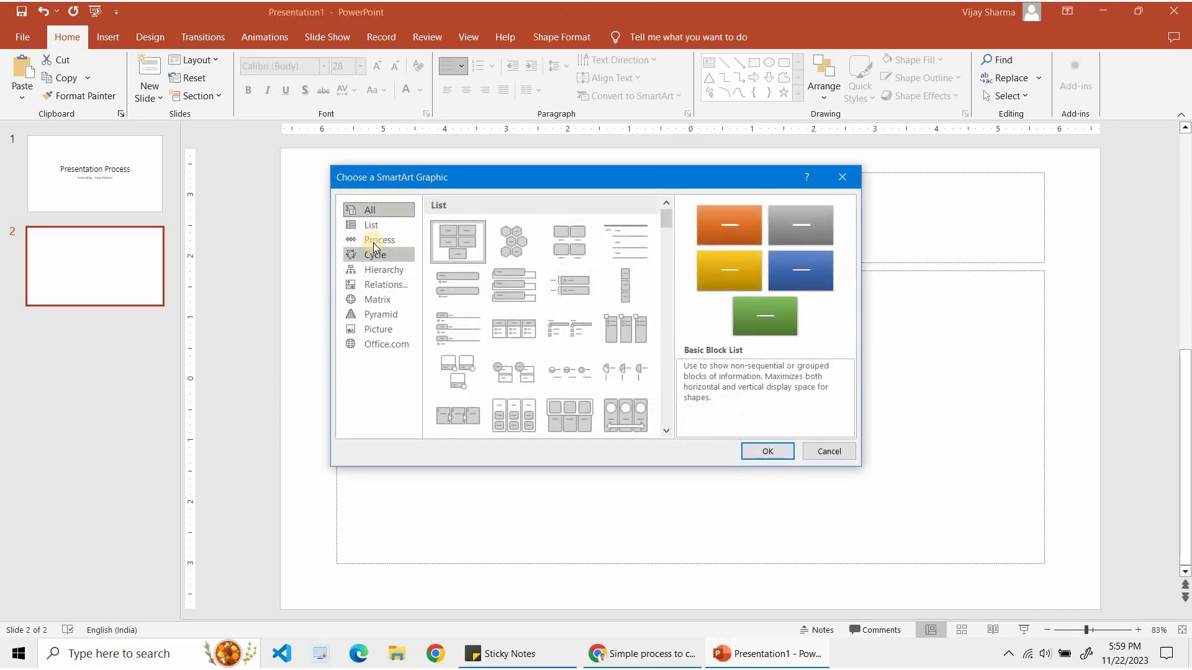
{"action": "left_click", "coordinate": [375, 241]}
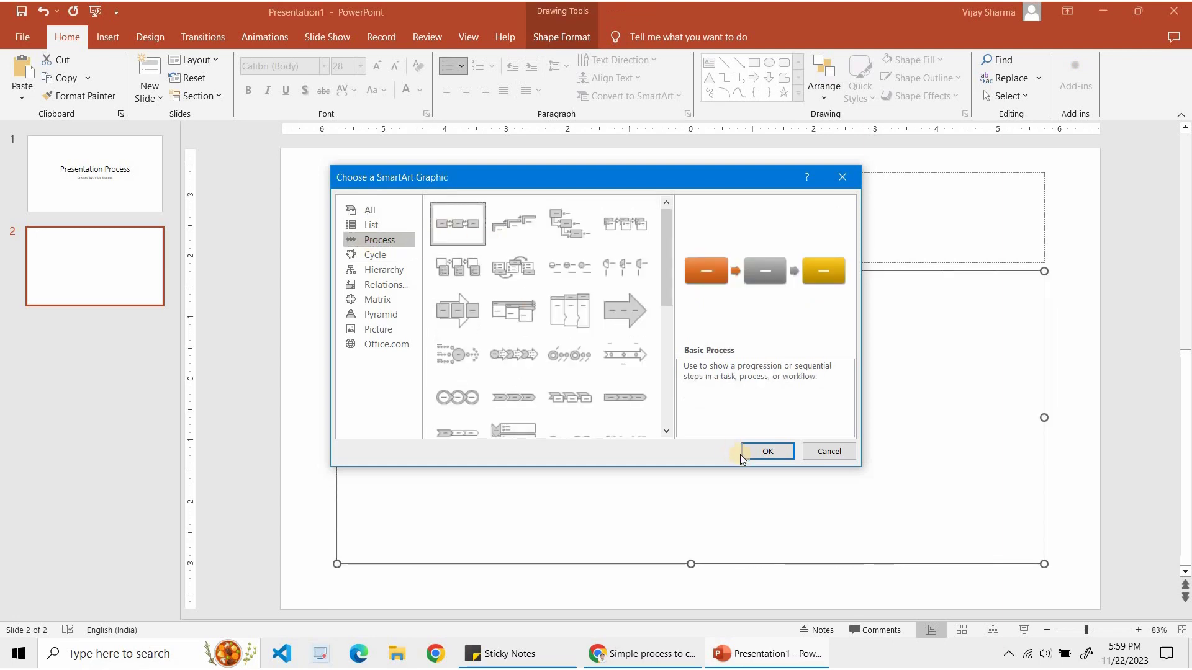
{"action": "left_click", "coordinate": [765, 454]}
Label the process boxes Subject, Type of Content and Include, then switch to the blog
{"action": "left_click", "coordinate": [440, 442]}
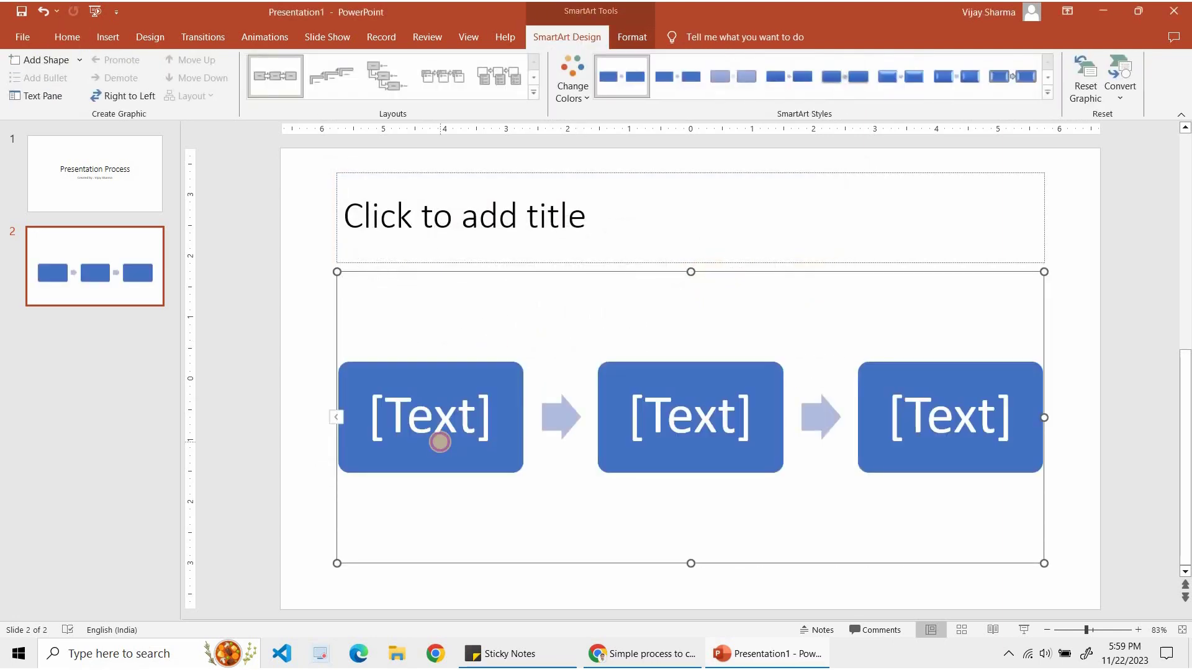
{"action": "type", "text": "Step"}
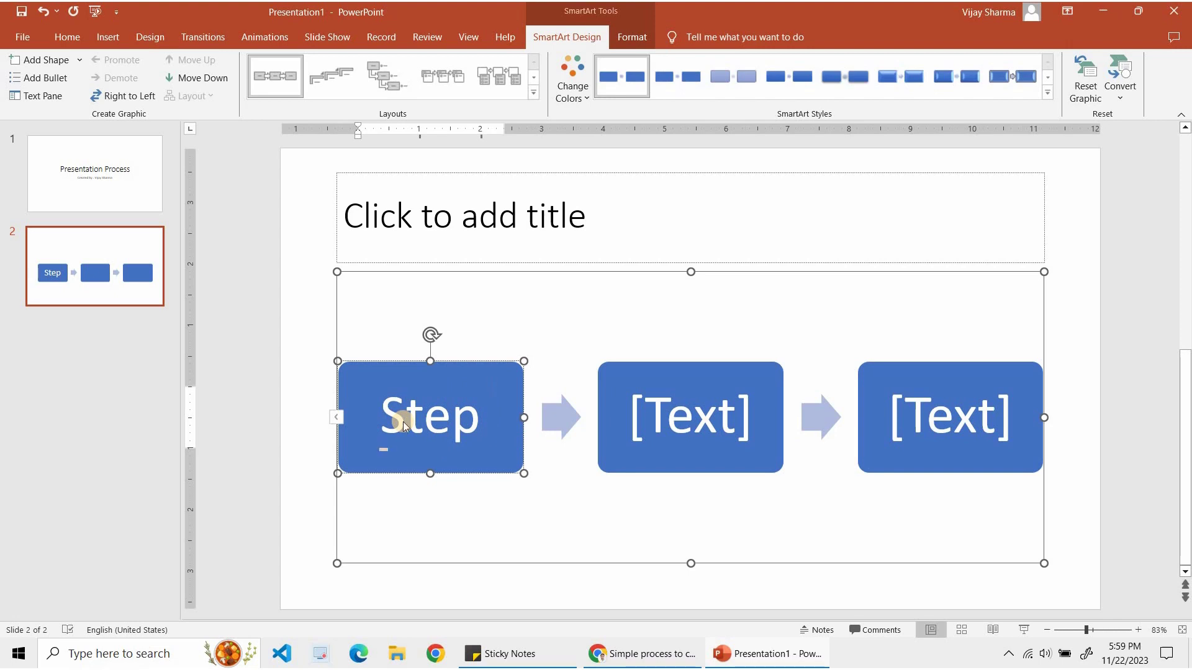
{"action": "double_click", "coordinate": [402, 422]}
{"action": "type", "text": "S"}
{"action": "key", "text": "BackSpace"}
{"action": "type", "text": "Su"}
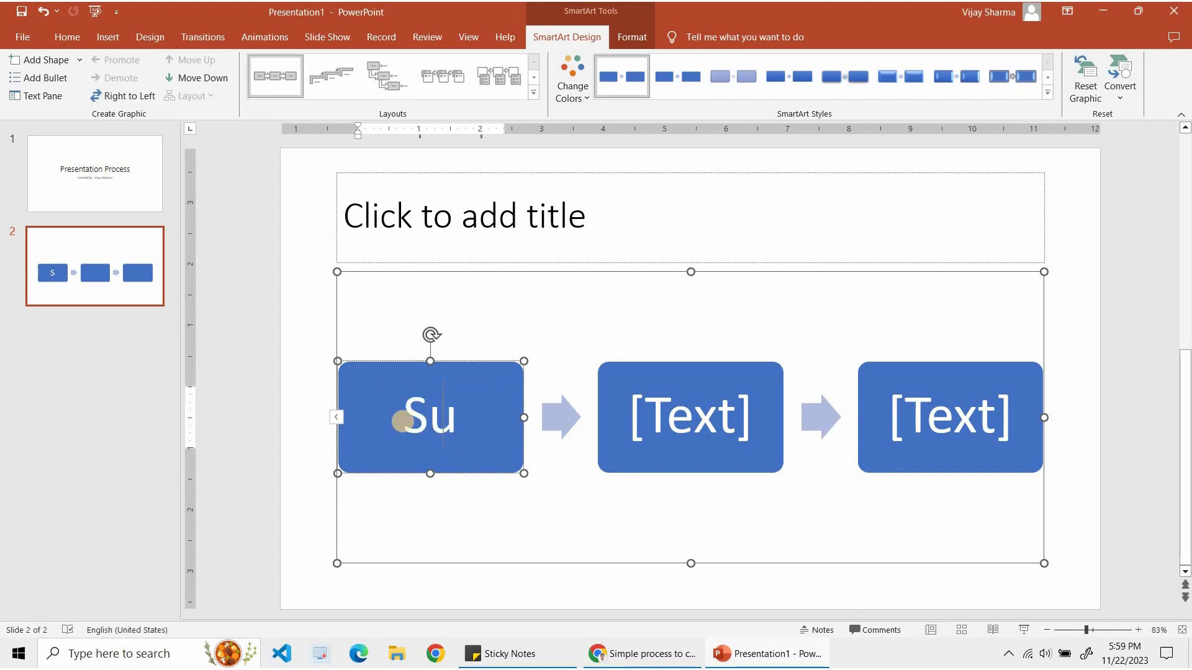
{"action": "type", "text": "bject"}
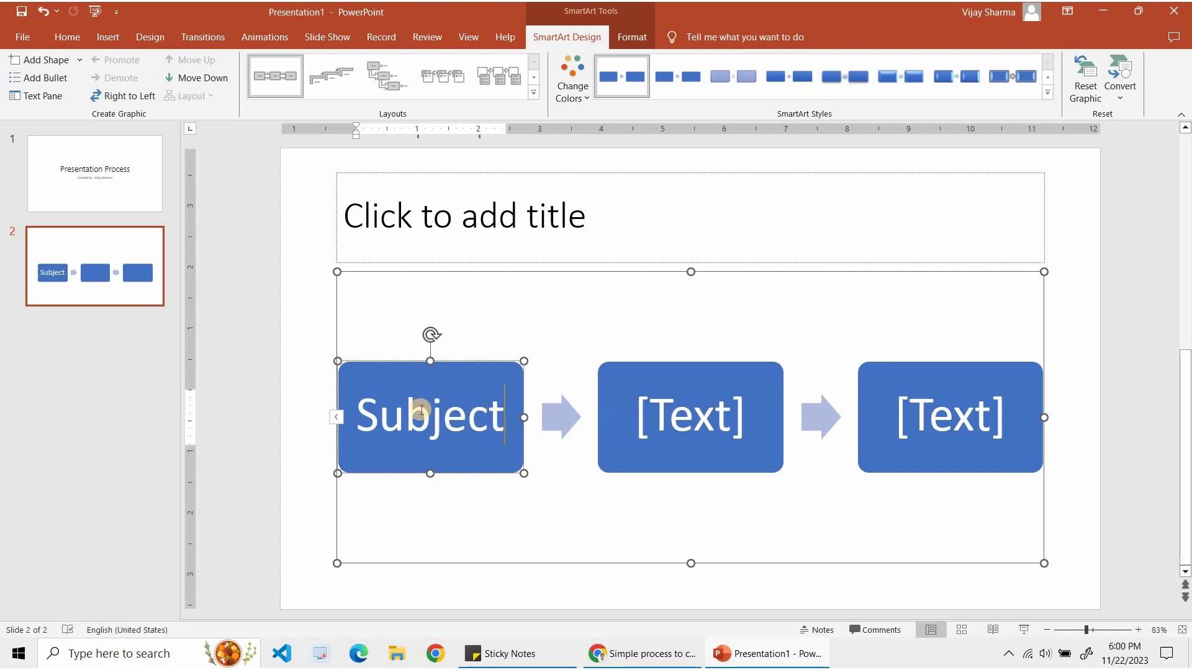
{"action": "left_click", "coordinate": [706, 429]}
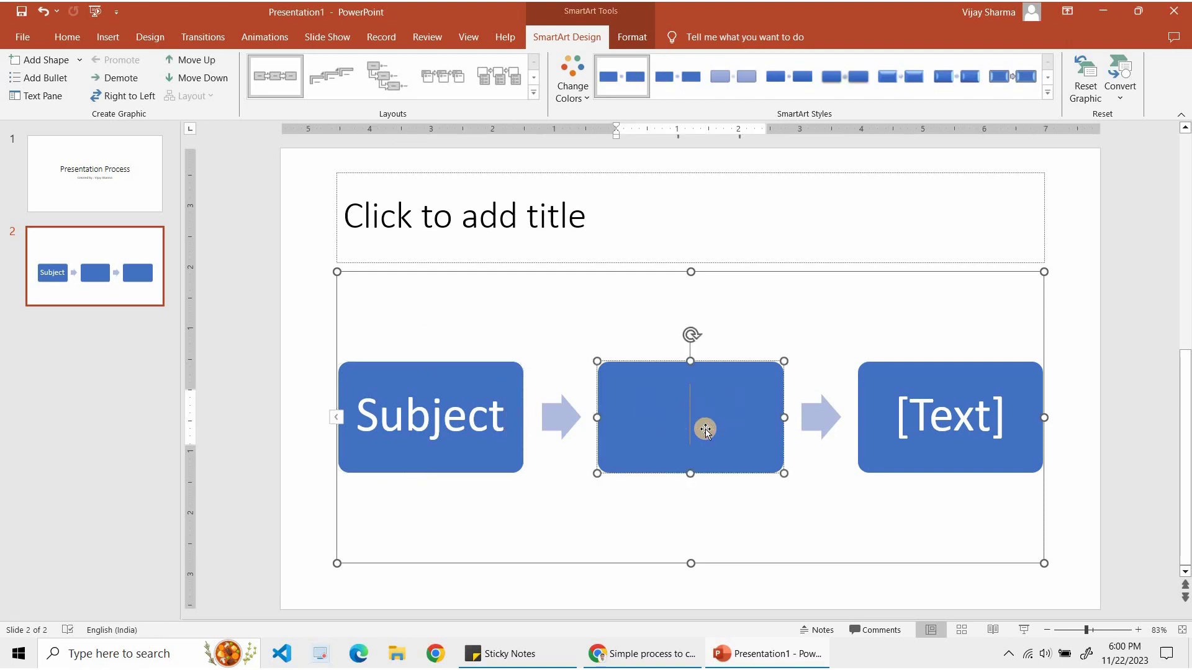
{"action": "type", "text": "Content"}
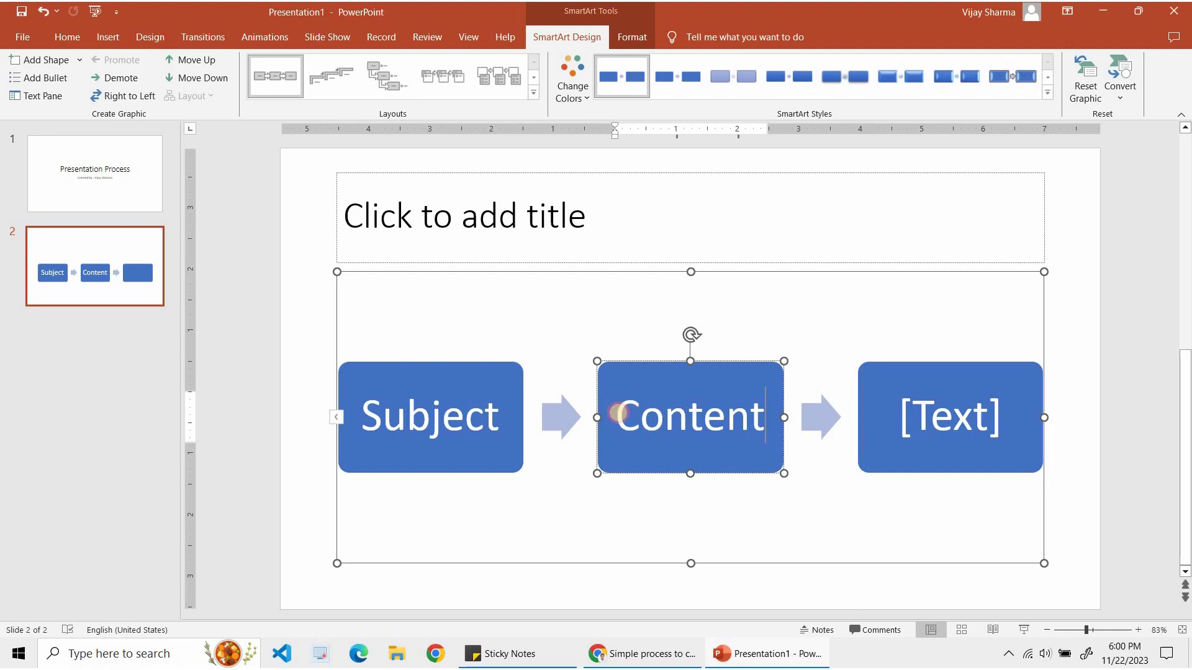
{"action": "left_click", "coordinate": [617, 413]}
{"action": "type", "text": "Type of"}
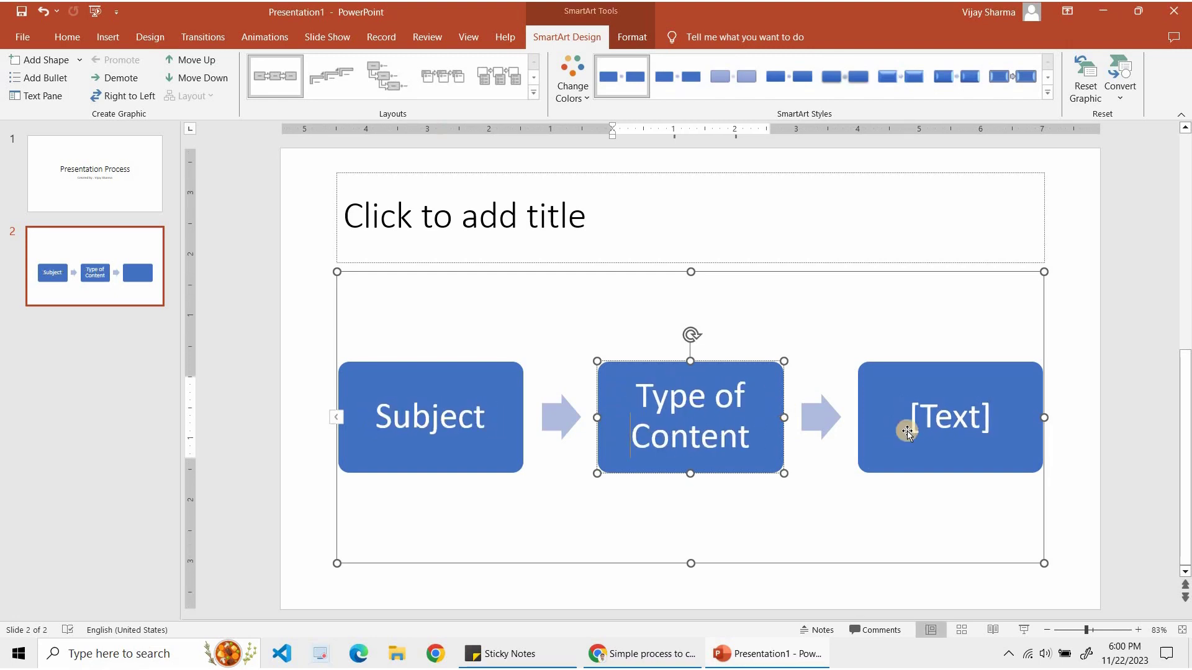
{"action": "left_click", "coordinate": [948, 417]}
{"action": "type", "text": "e"}
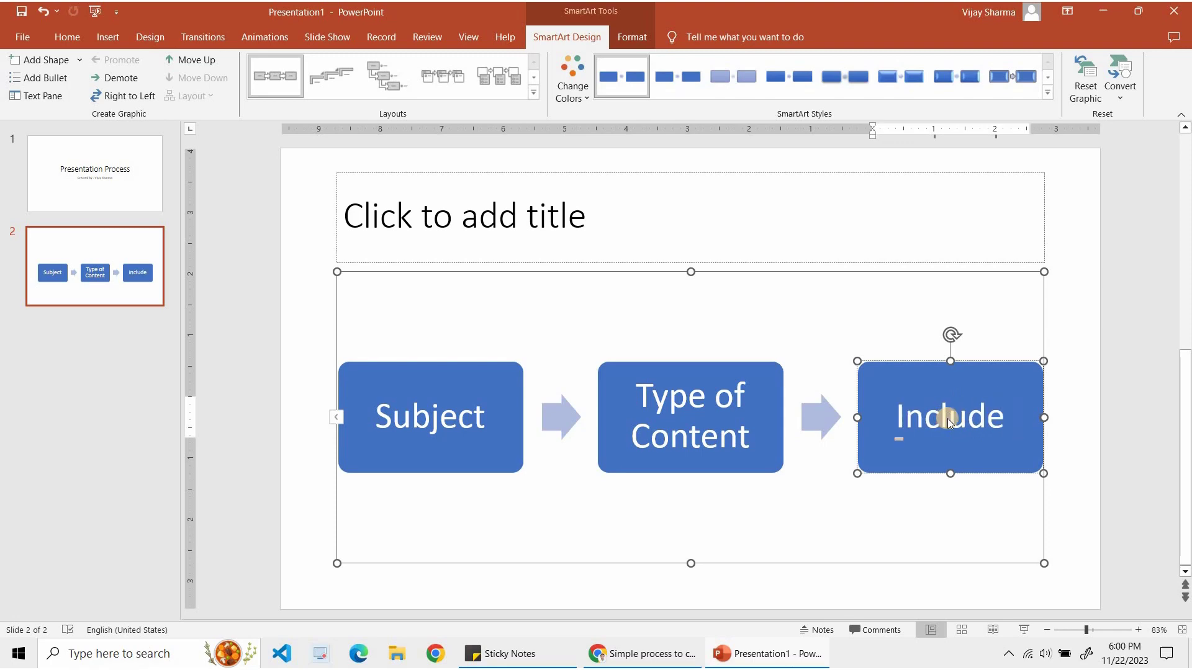
{"action": "key", "text": "alt+Tab"}
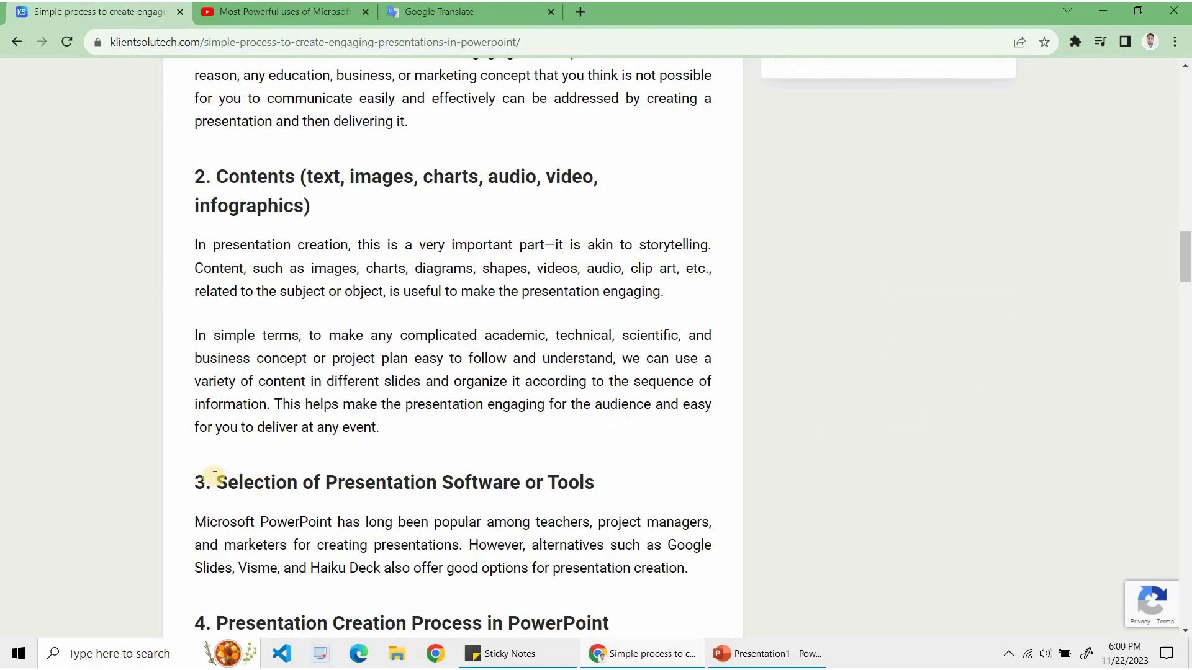
Read the Klient Solutech article down to section 4, then return to the presentation
{"action": "scroll", "coordinate": [214, 478], "scroll_direction": "down", "scroll_amount": 1}
{"action": "scroll", "coordinate": [261, 338], "scroll_direction": "down", "scroll_amount": 1}
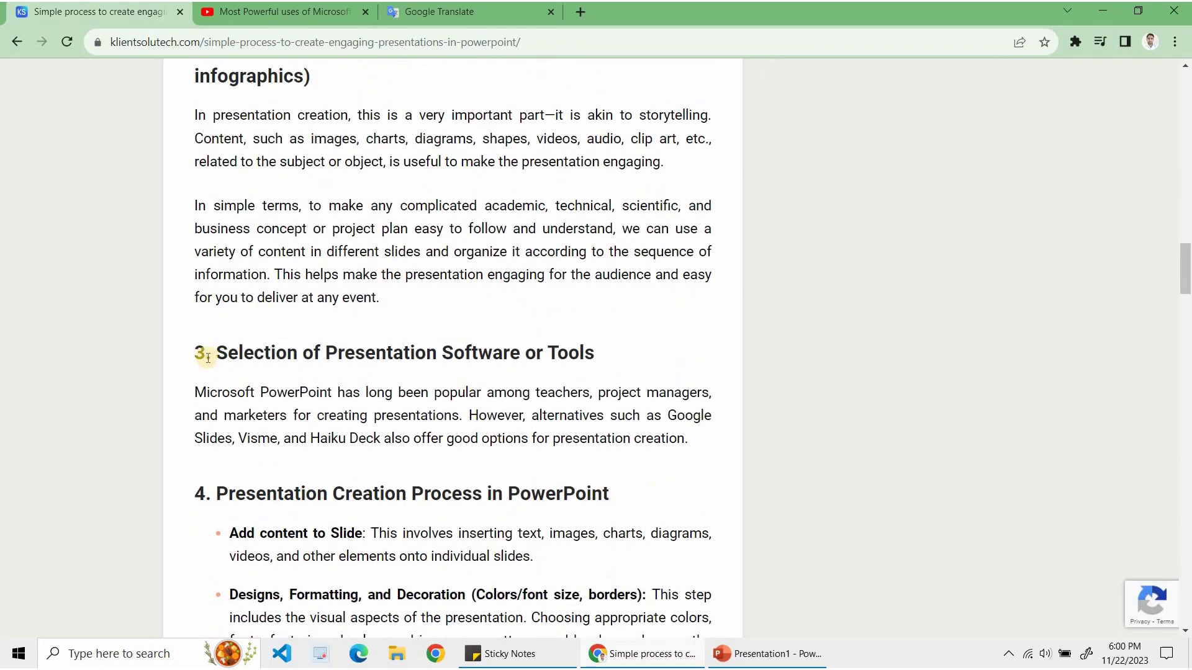
{"action": "left_click_drag", "start_coordinate": [565, 431], "coordinate": [714, 439]}
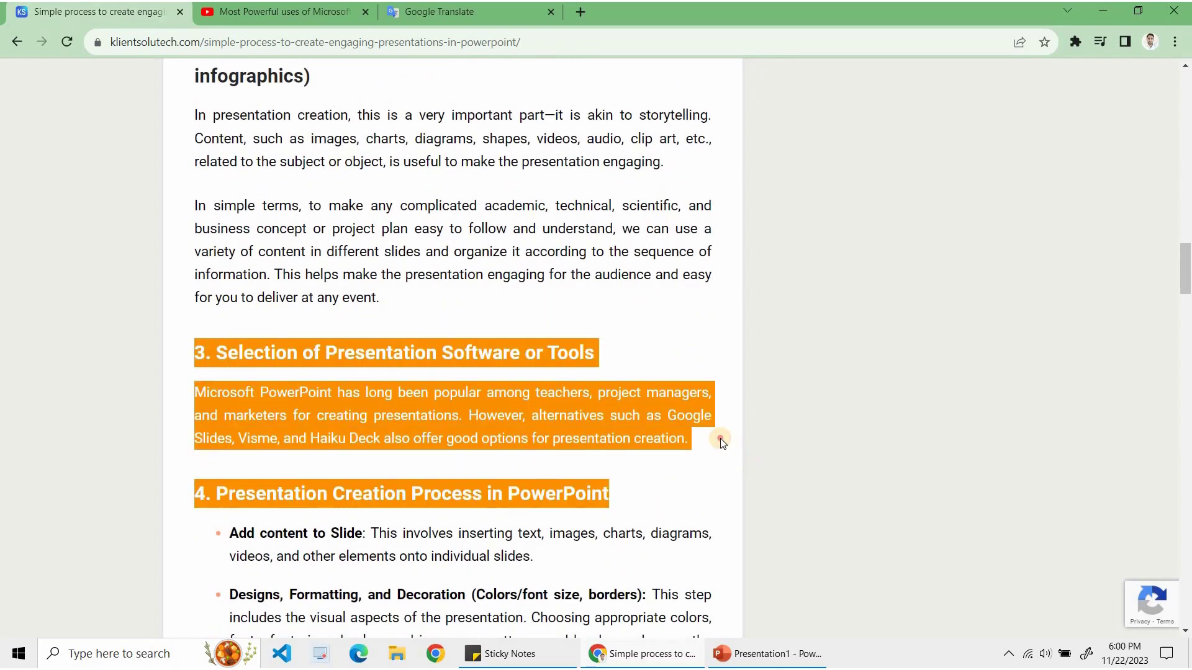
{"action": "left_click", "coordinate": [356, 470]}
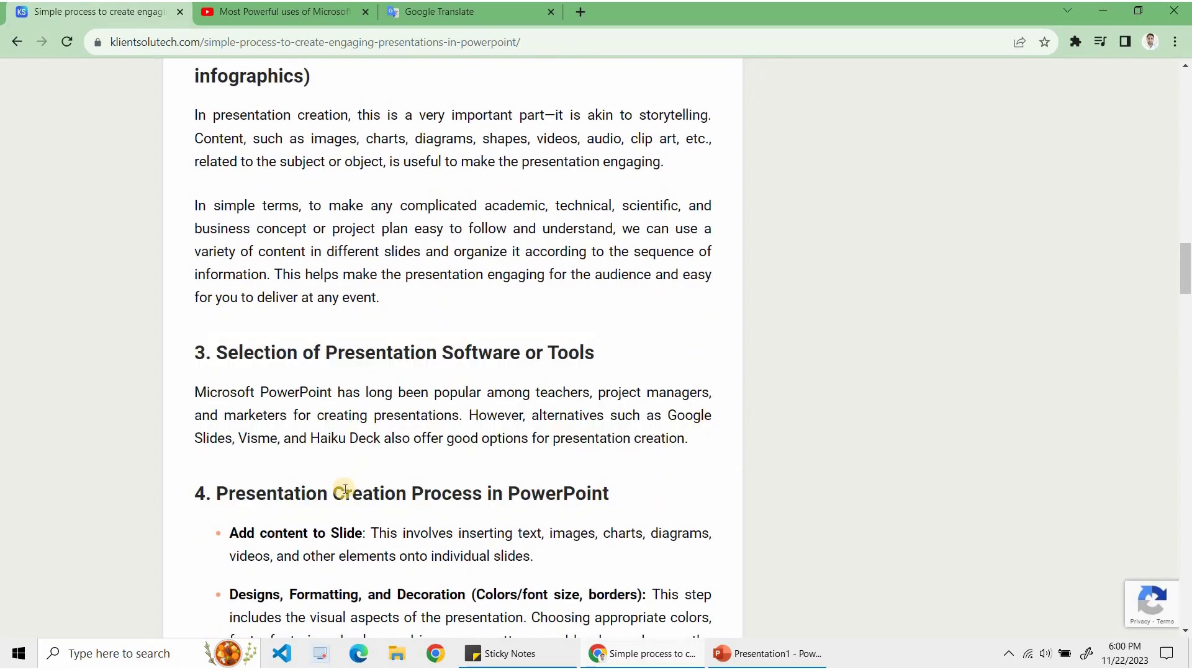
{"action": "scroll", "coordinate": [335, 435], "scroll_direction": "down", "scroll_amount": 3}
{"action": "scroll", "coordinate": [319, 349], "scroll_direction": "down", "scroll_amount": 2}
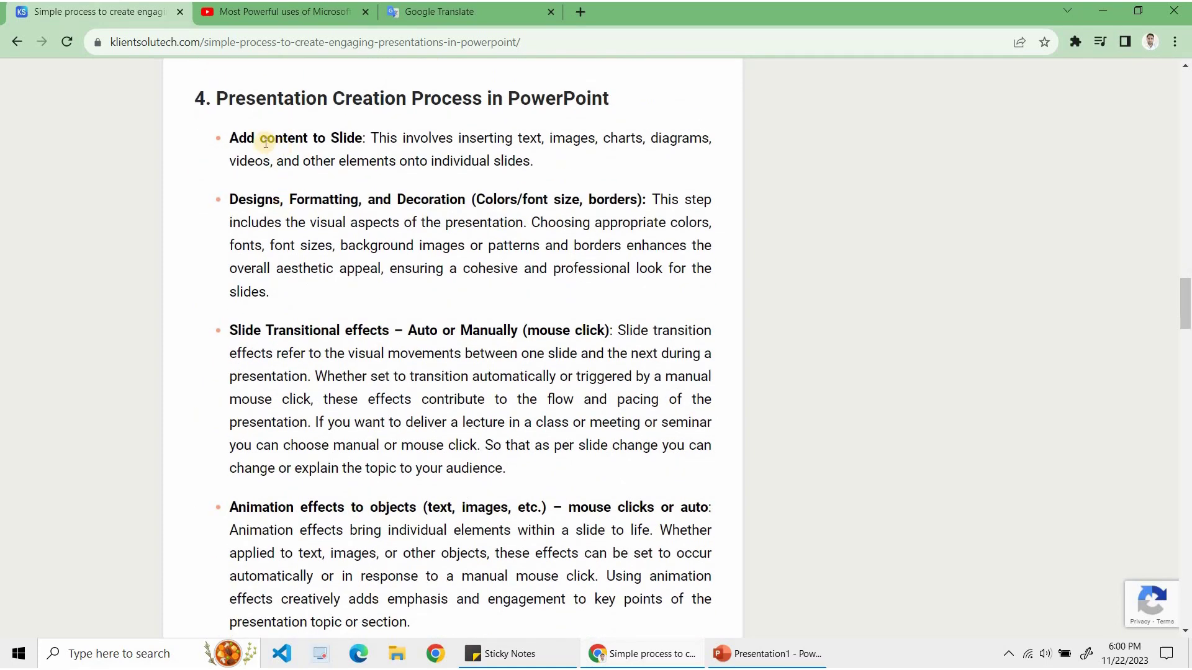
{"action": "key", "text": "alt+Tab"}
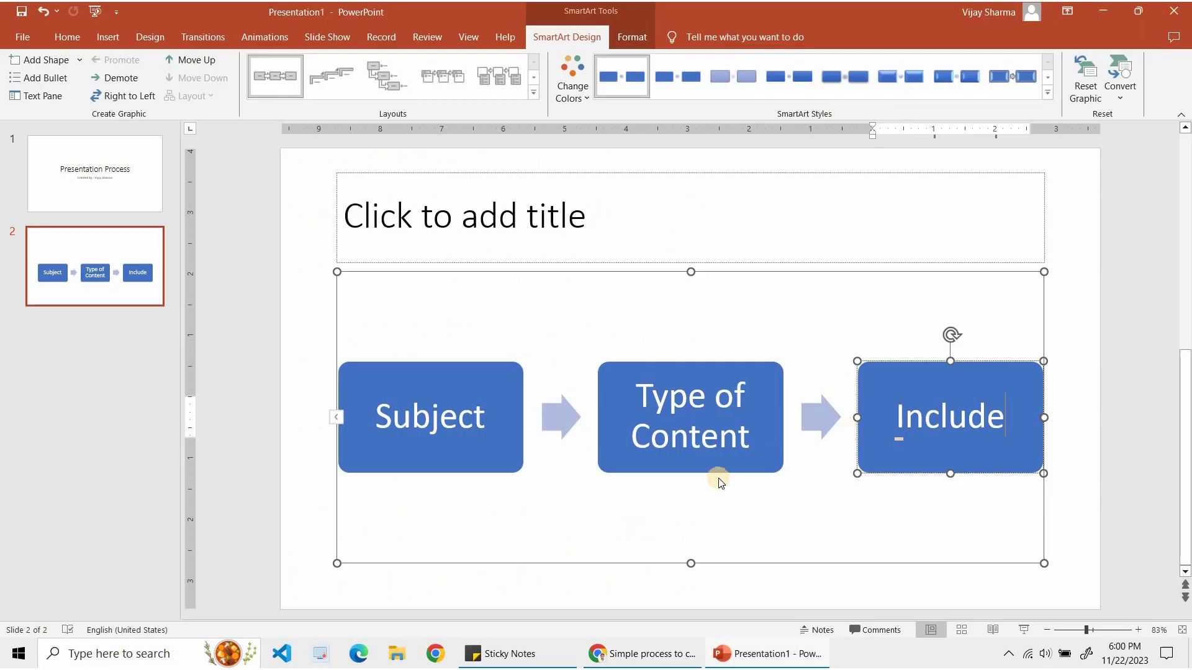
{"action": "key", "text": "alt+Tab"}
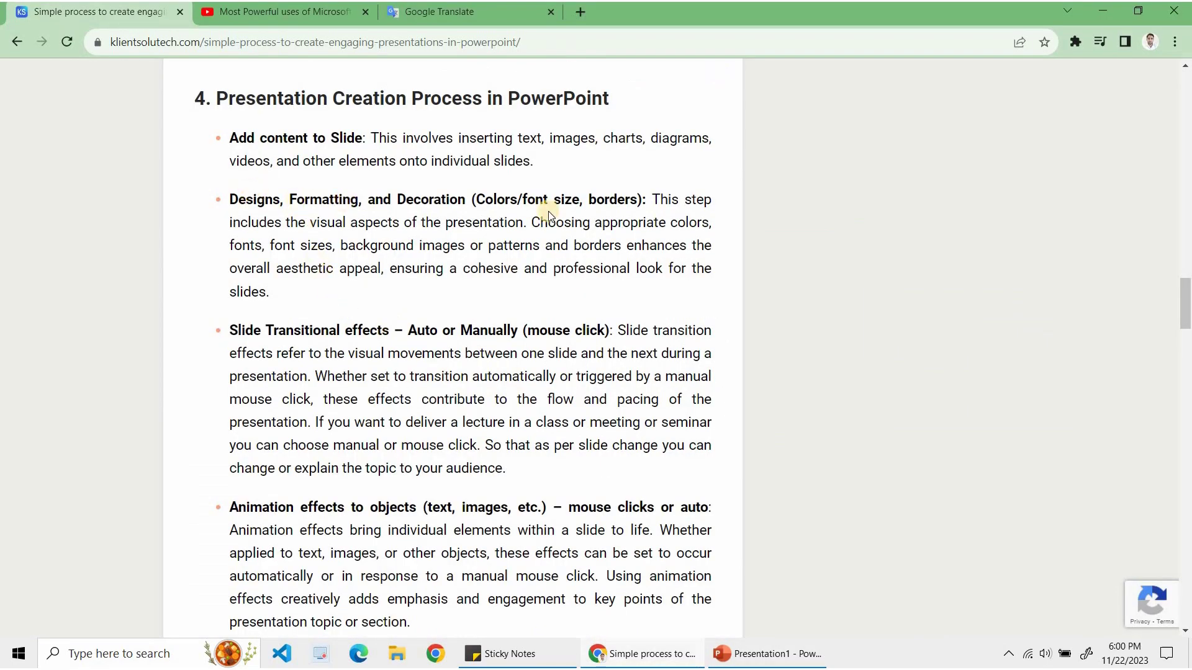
{"action": "key", "text": "alt+Tab"}
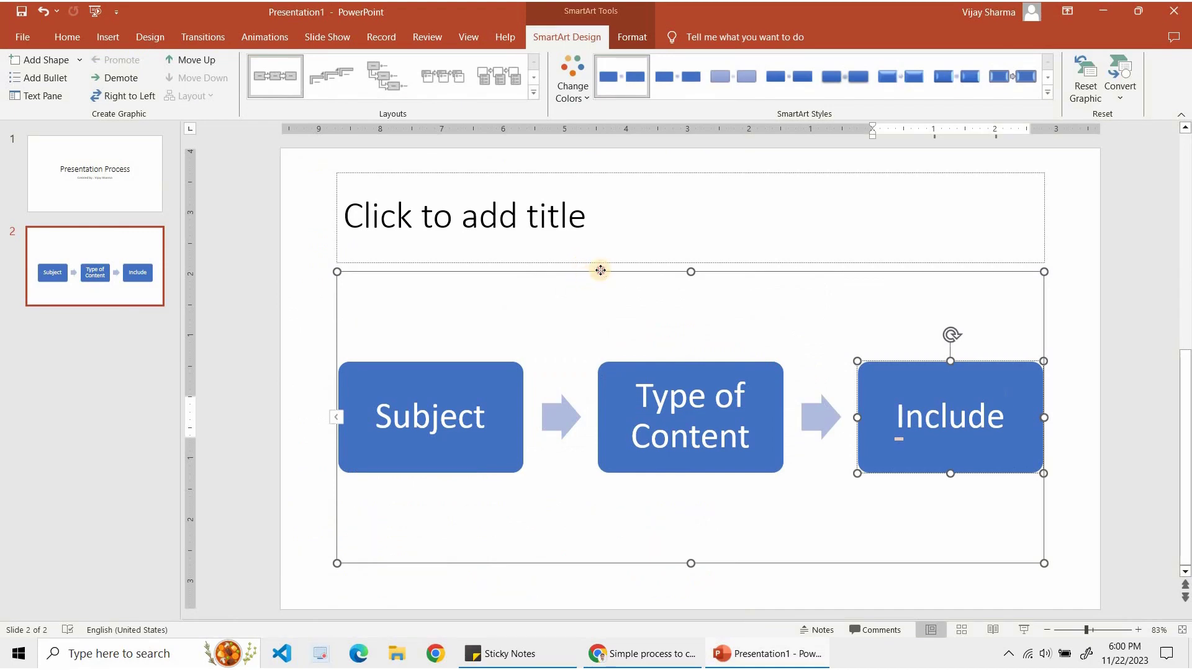
Type 'Step by Step Process' as the slide 2 title
{"action": "left_click", "coordinate": [601, 271]}
{"action": "left_click", "coordinate": [433, 207]}
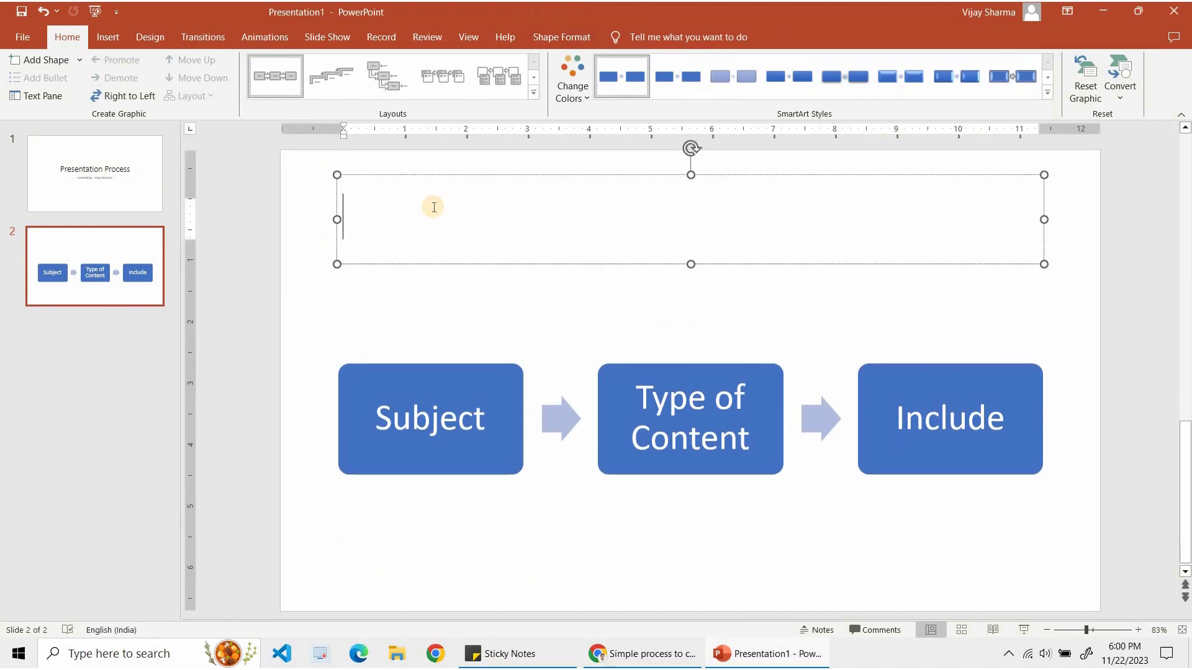
{"action": "type", "text": "ro"}
{"action": "key", "text": "BackSpace"}
{"action": "key", "text": "BackSpace"}
{"action": "type", "text": "Proce"}
{"action": "key", "text": "BackSpace"}
{"action": "key", "text": "BackSpace"}
{"action": "key", "text": "BackSpace"}
{"action": "type", "text": "Step by"}
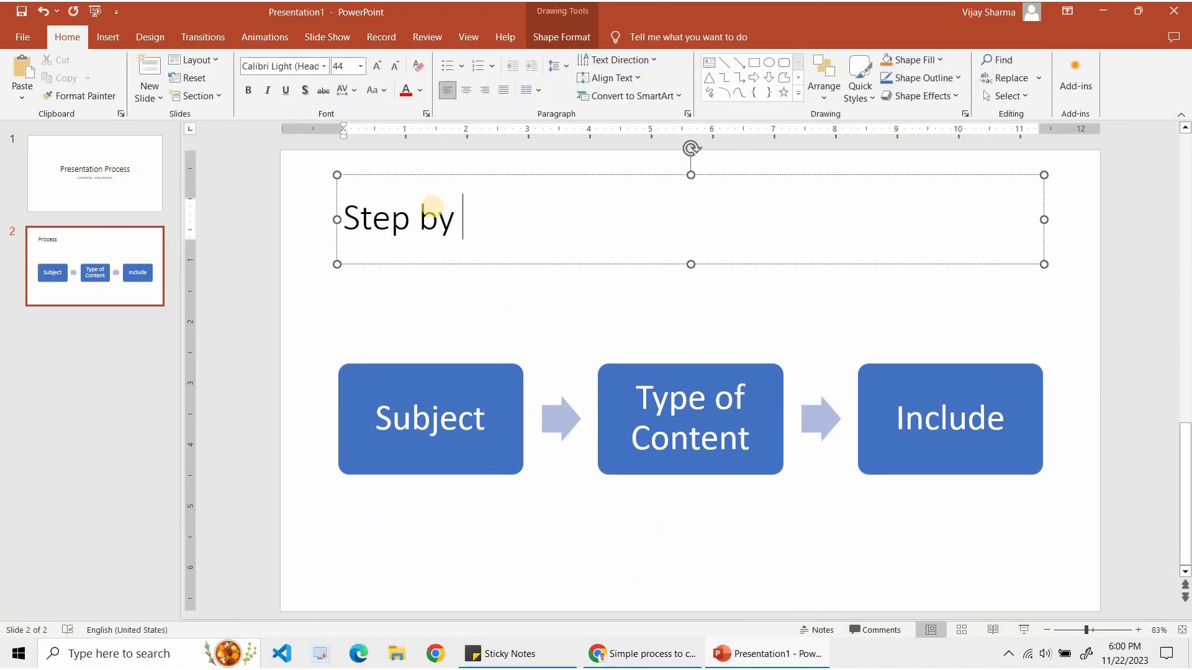
{"action": "type", "text": " Step Proce"}
{"action": "key", "text": "BackSpace"}
{"action": "key", "text": "BackSpace"}
{"action": "key", "text": "BackSpace"}
{"action": "type", "text": "Step Process"}
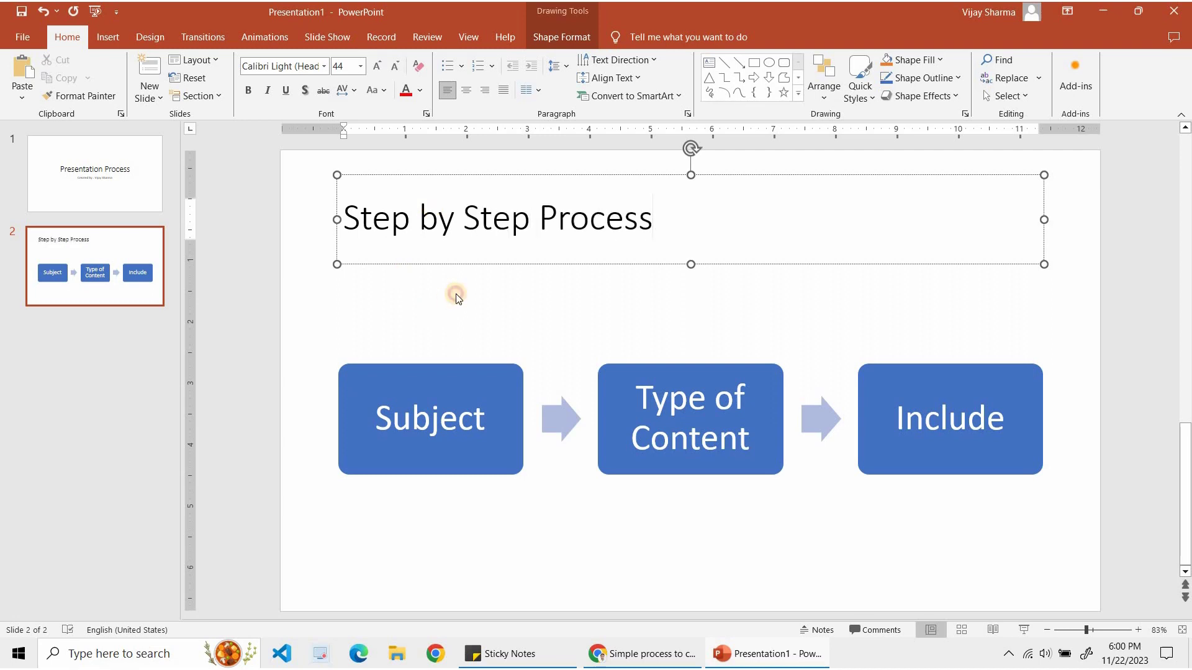
{"action": "left_click", "coordinate": [455, 293]}
{"action": "left_click", "coordinate": [492, 215]}
{"action": "key", "text": "Escape"}
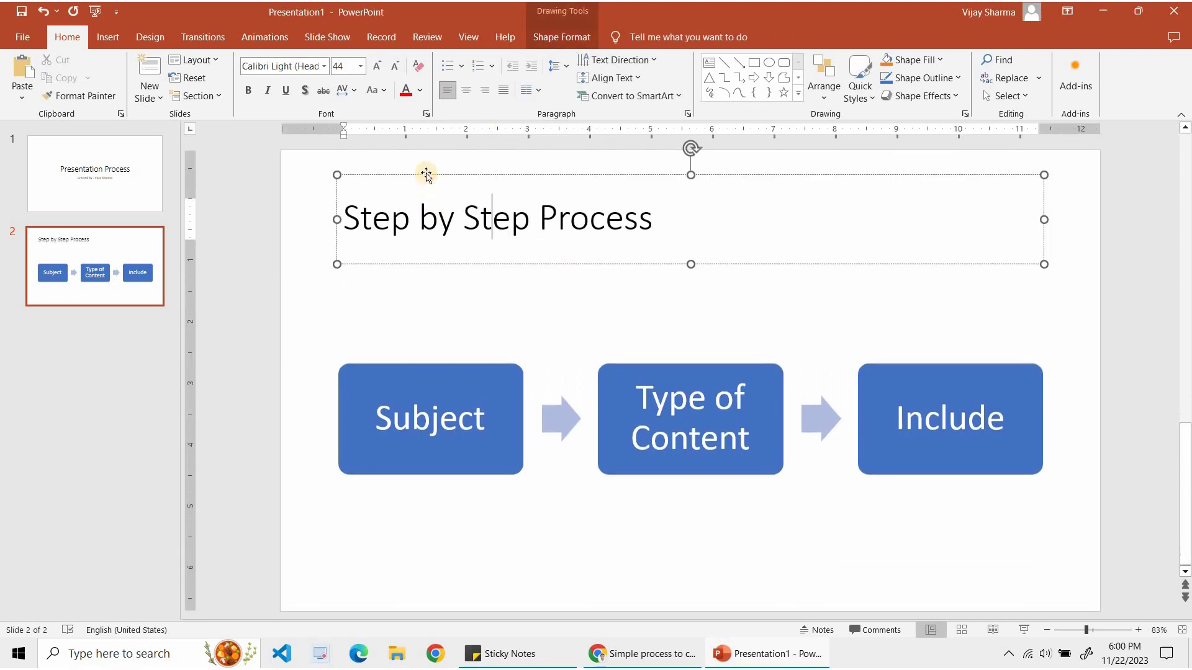
Make the title text bold and light green
{"action": "left_click", "coordinate": [247, 90]}
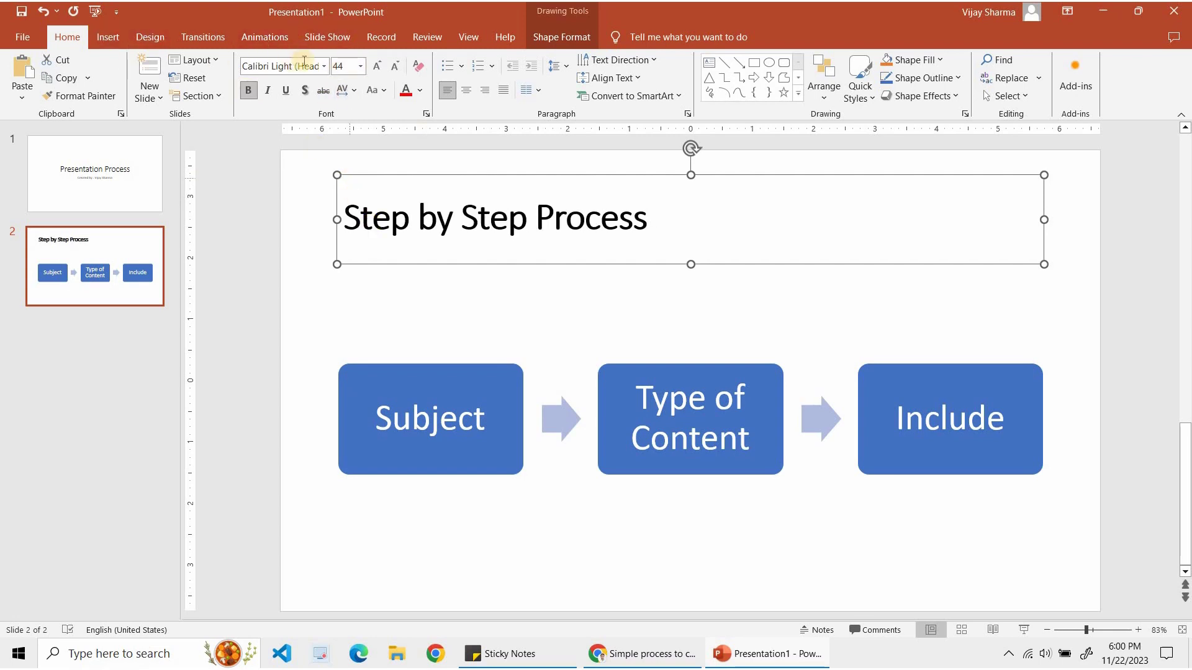
{"action": "left_click", "coordinate": [420, 90]}
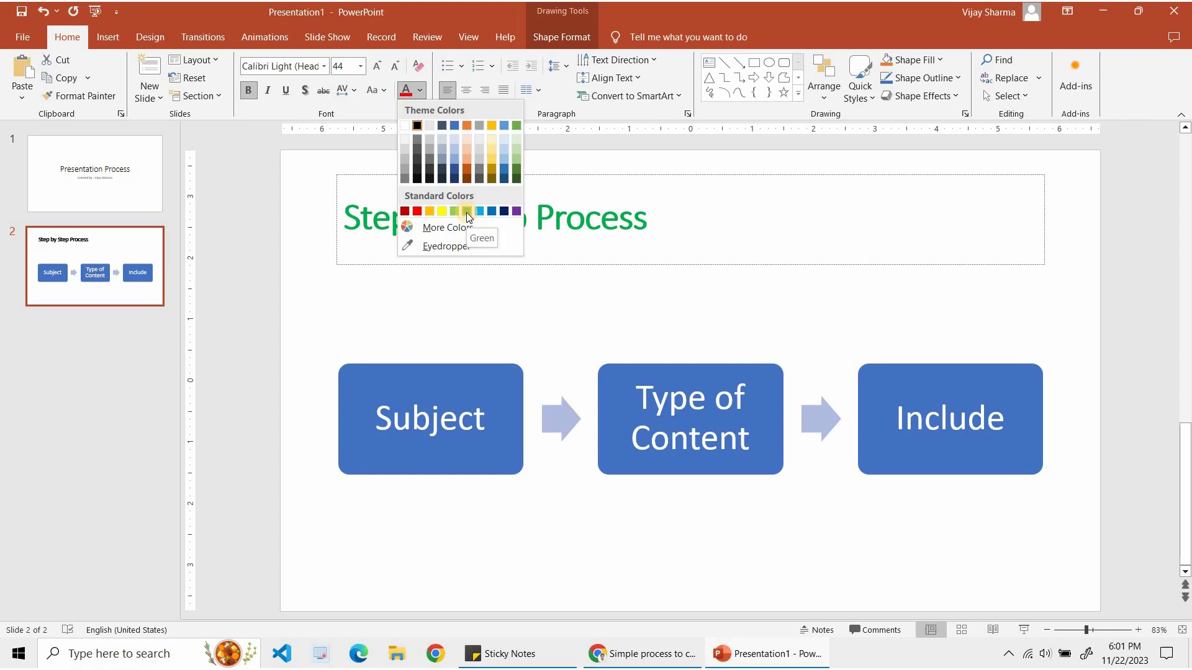
{"action": "left_click", "coordinate": [427, 352]}
{"action": "left_click", "coordinate": [531, 298]}
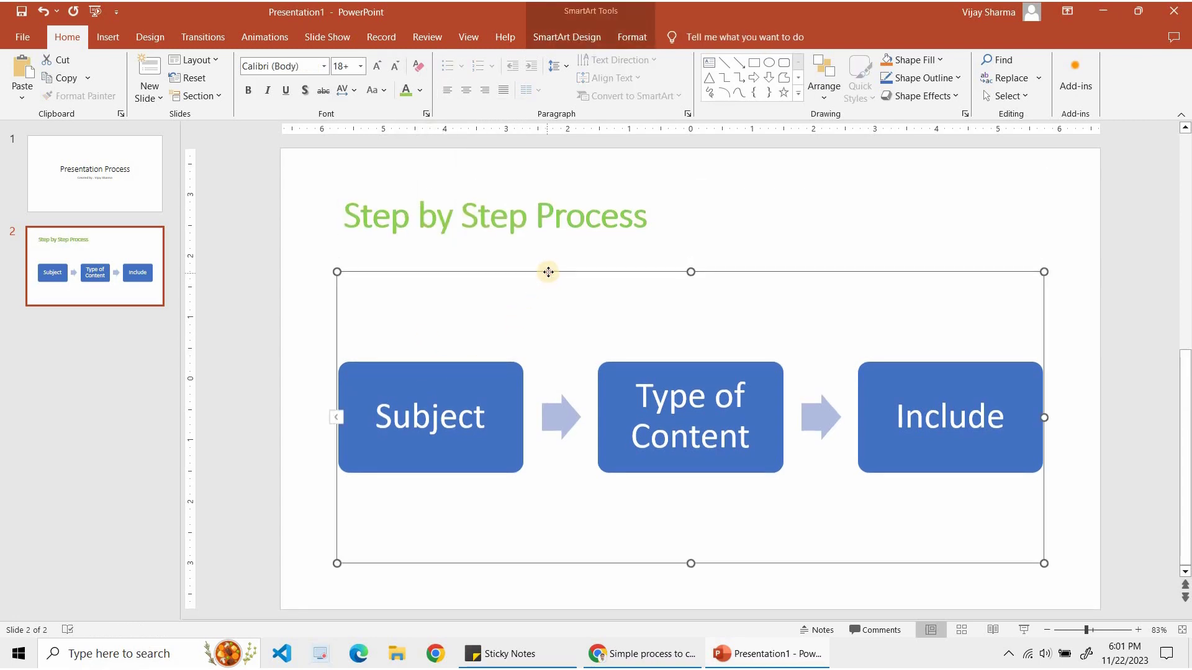
{"action": "left_click", "coordinate": [556, 45]}
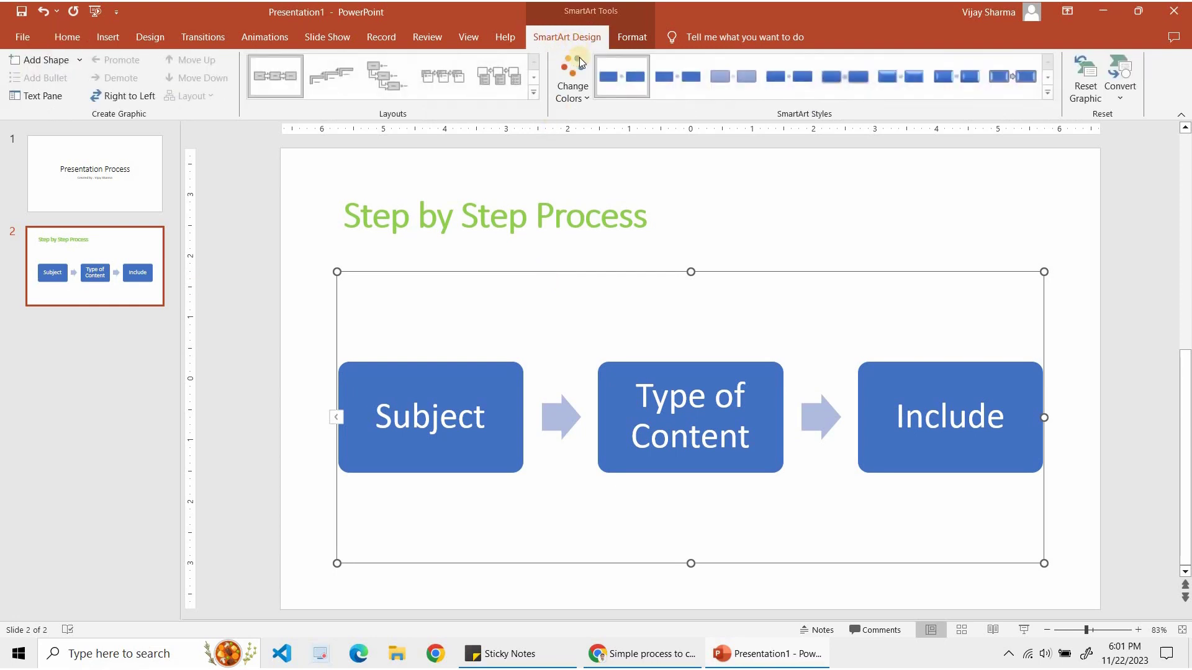
Give the diagram a colourful colour scheme and fill the Include box dark navy
{"action": "left_click", "coordinate": [579, 92]}
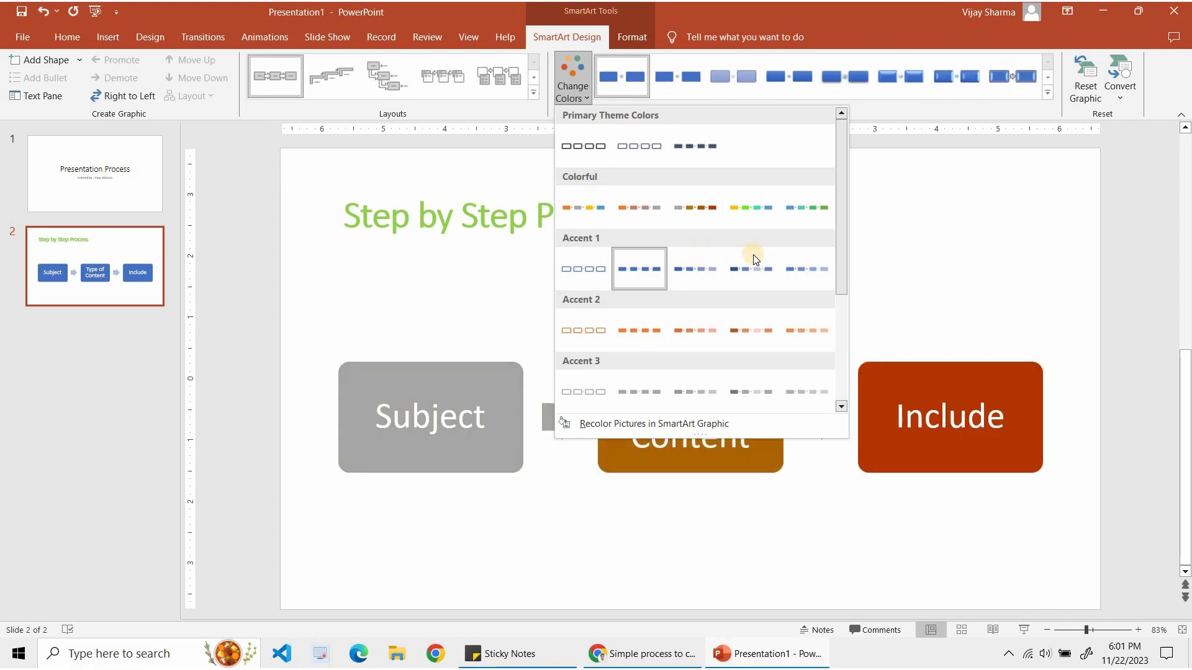
{"action": "left_click", "coordinate": [761, 210]}
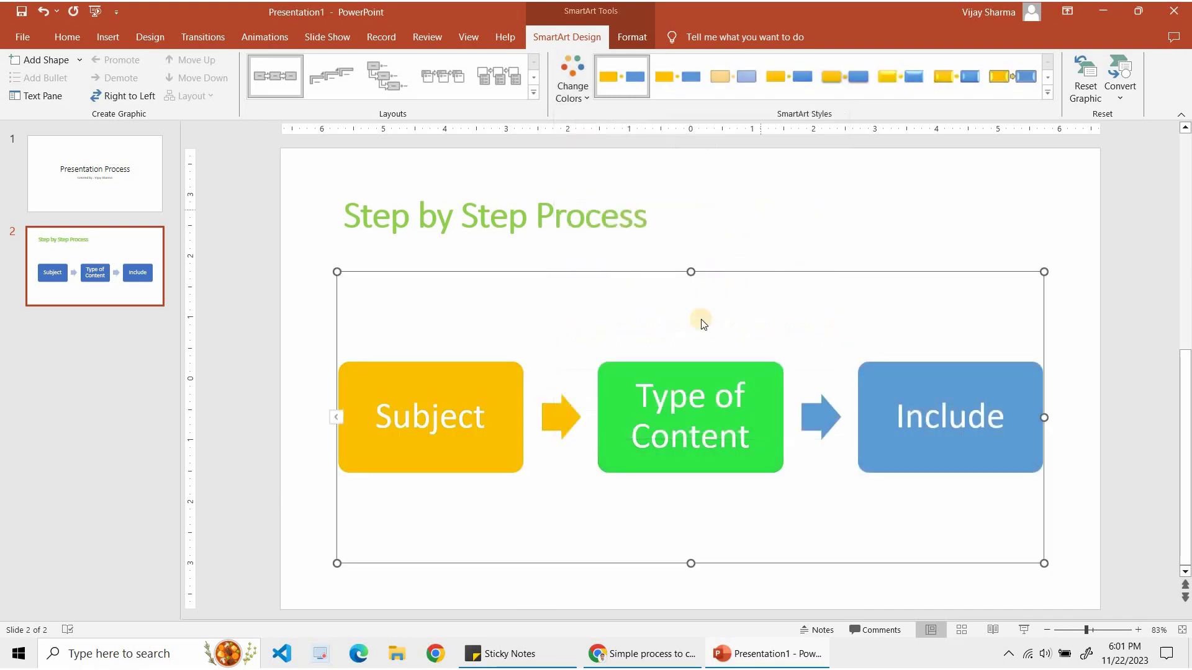
{"action": "left_click", "coordinate": [890, 375]}
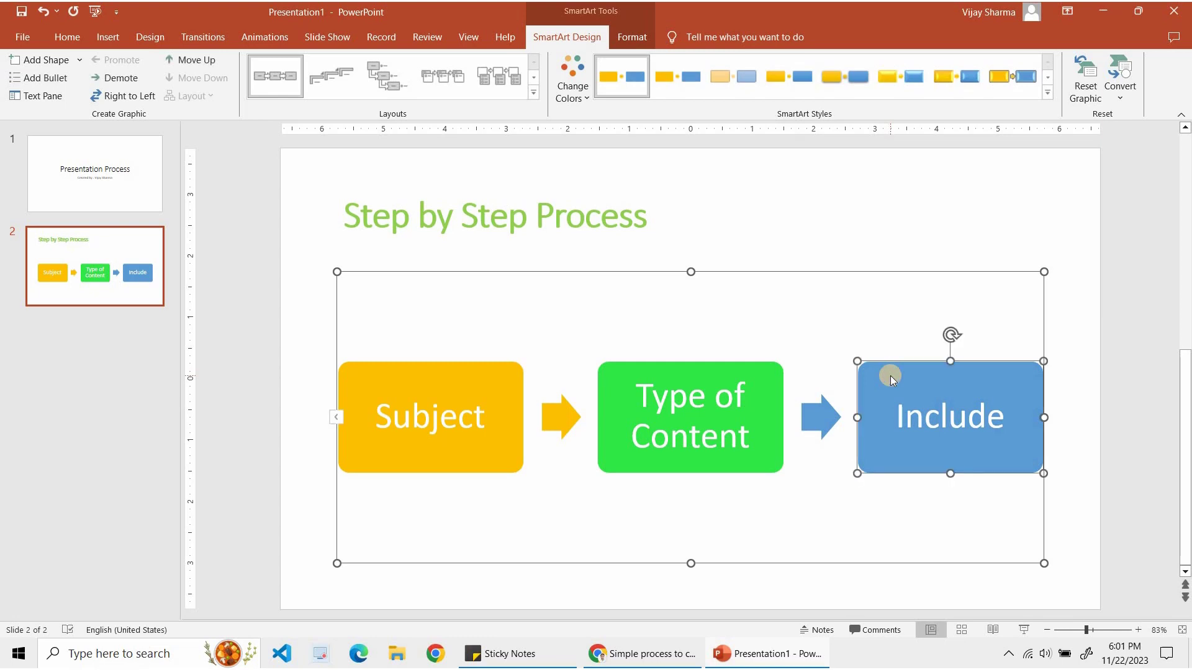
{"action": "right_click", "coordinate": [888, 373]}
{"action": "left_click", "coordinate": [656, 24]}
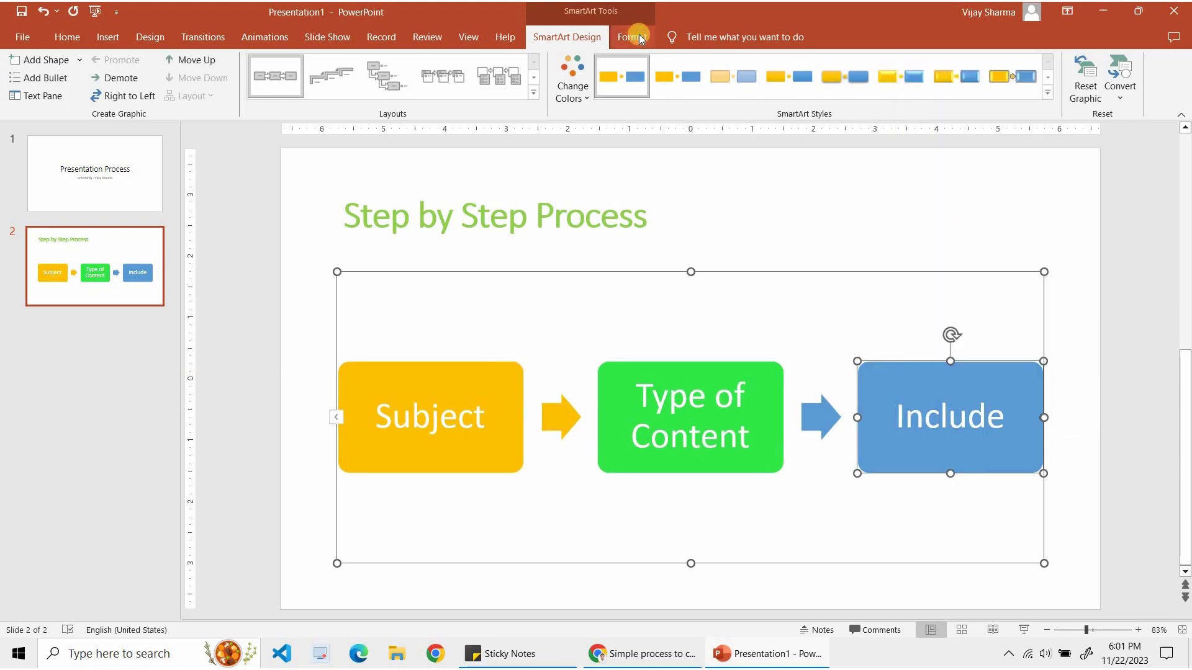
{"action": "left_click", "coordinate": [640, 37]}
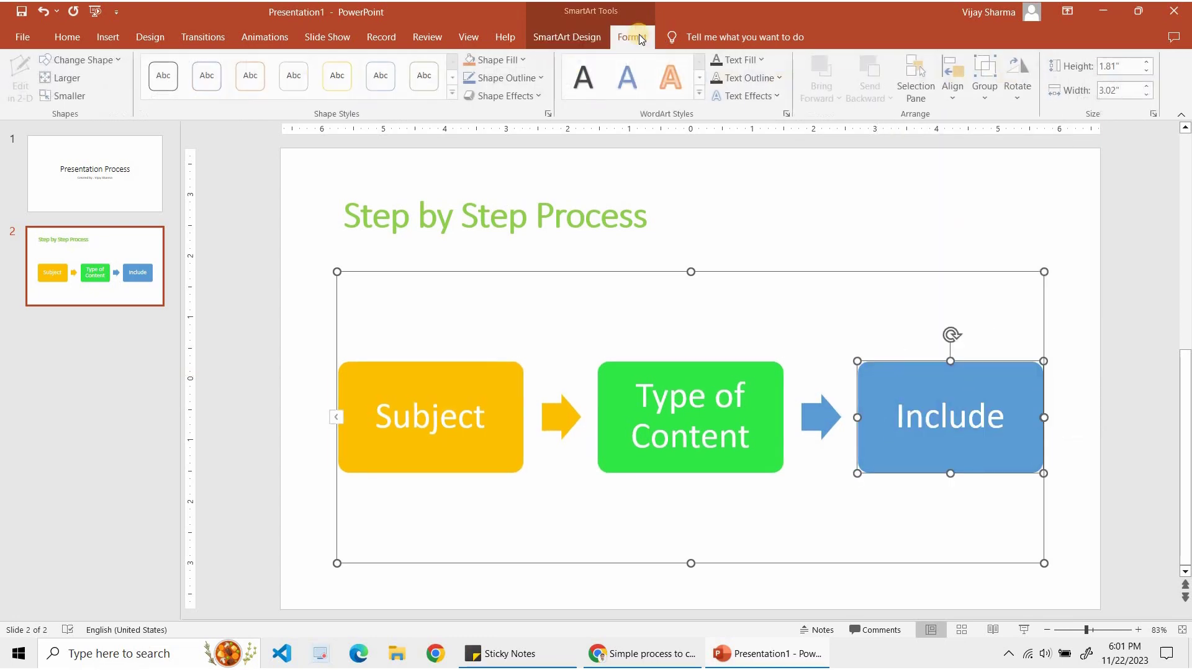
{"action": "left_click", "coordinate": [496, 60]}
{"action": "left_click", "coordinate": [508, 146]}
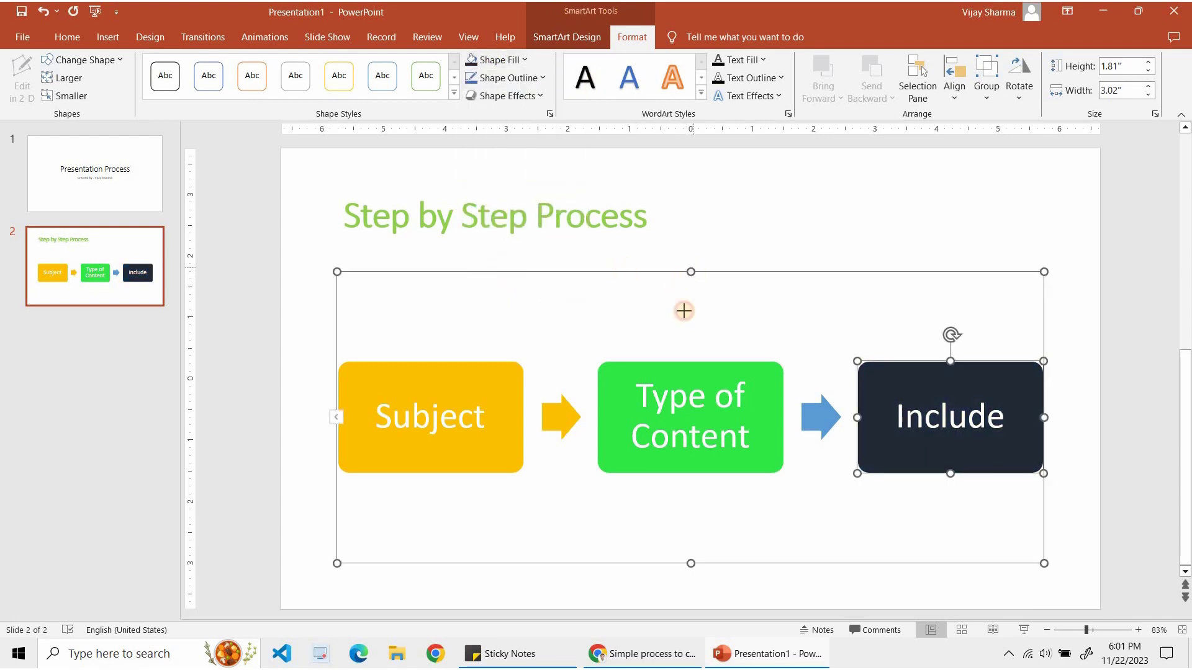
Shorten the diagram to 3.45 inches tall so its boxes sit lower, glancing at the blog
{"action": "left_click_drag", "start_coordinate": [690, 271], "coordinate": [690, 352]}
{"action": "left_click", "coordinate": [642, 653]}
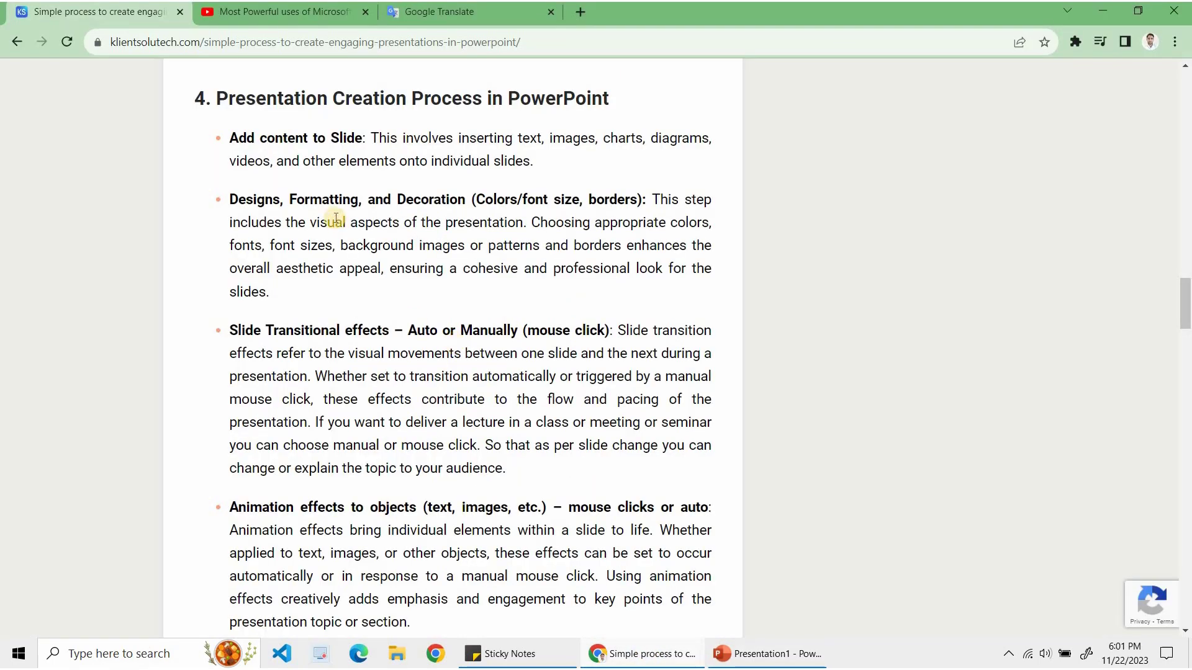
{"action": "scroll", "coordinate": [334, 224], "scroll_direction": "down", "scroll_amount": 1}
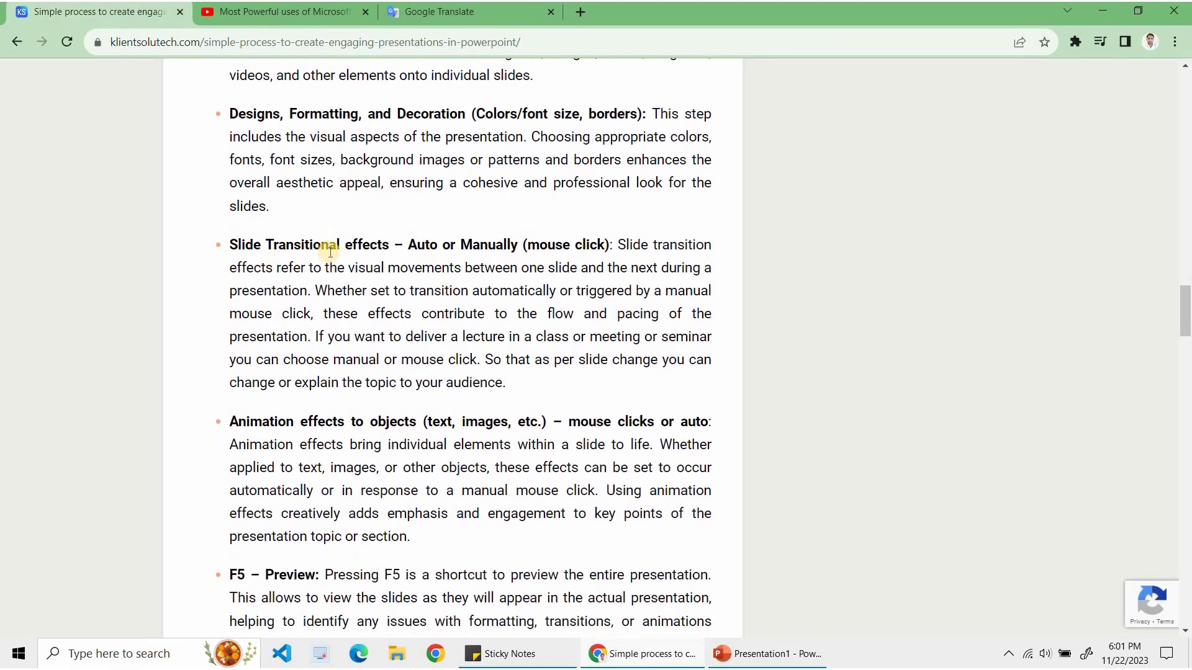
{"action": "key", "text": "alt+Tab"}
{"action": "left_click", "coordinate": [101, 176]}
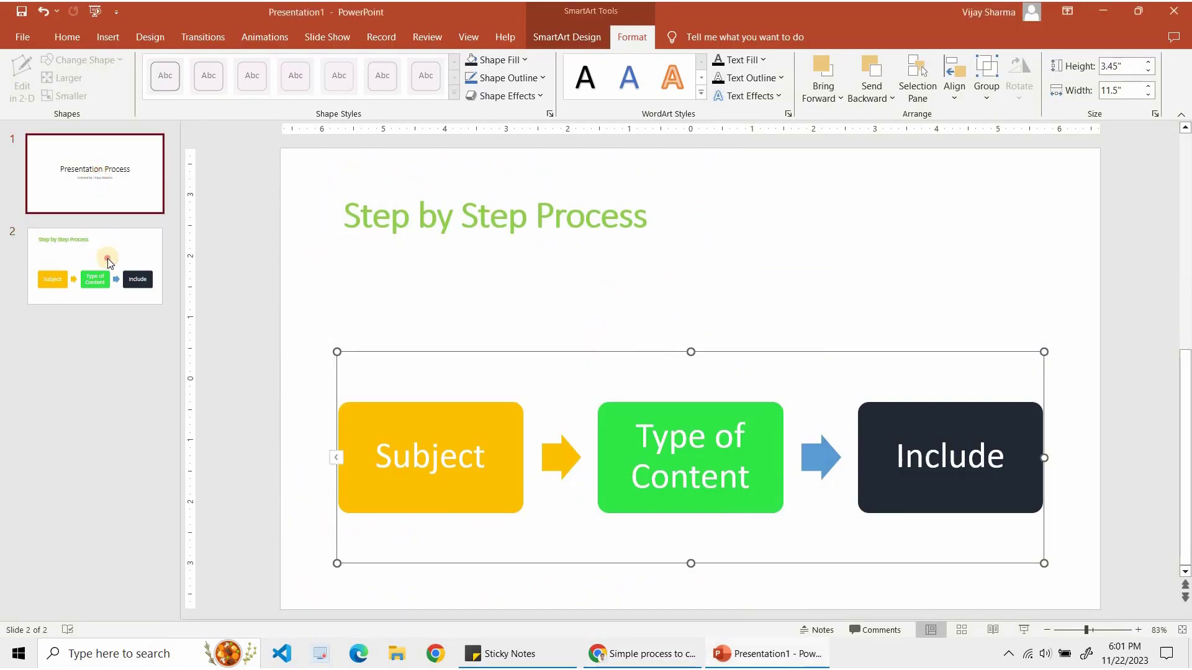
Apply a 1-second Push transition to all slides
{"action": "left_click", "coordinate": [107, 258]}
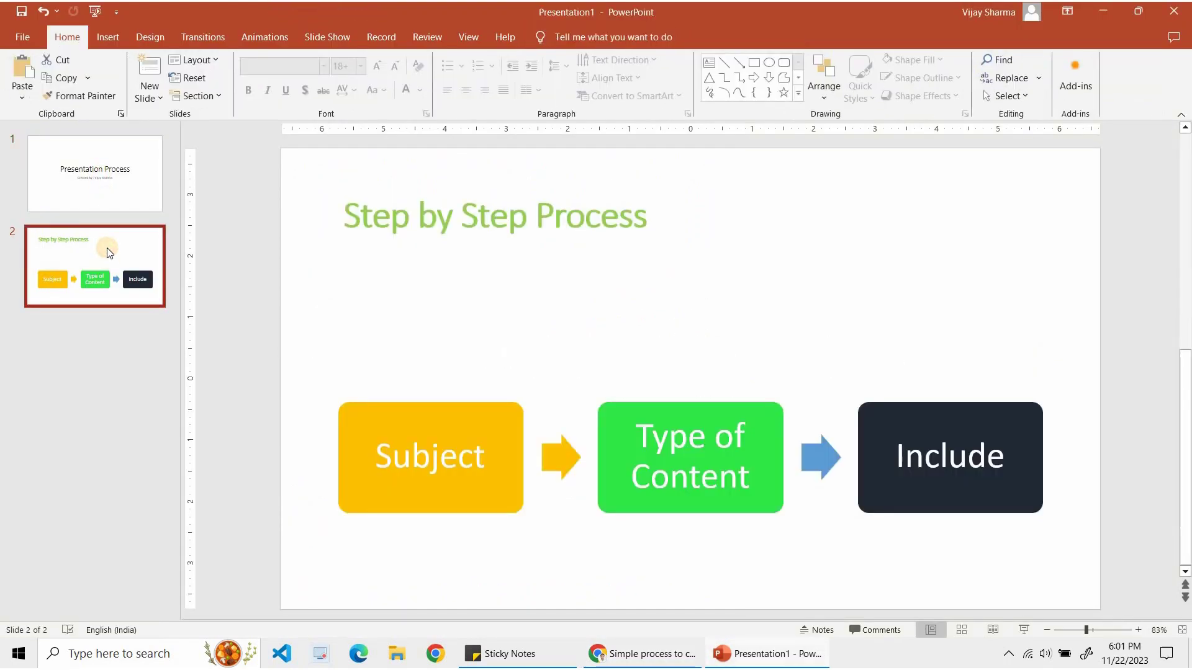
{"action": "left_click", "coordinate": [113, 180]}
{"action": "left_click", "coordinate": [210, 37]}
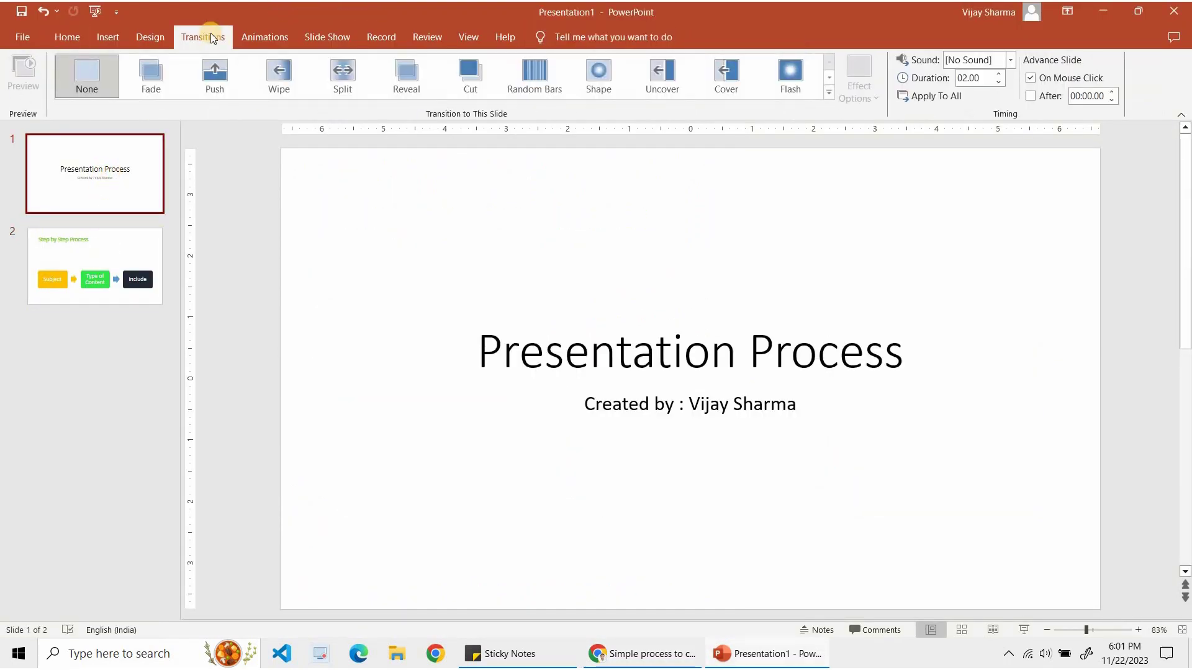
{"action": "left_click", "coordinate": [163, 83]}
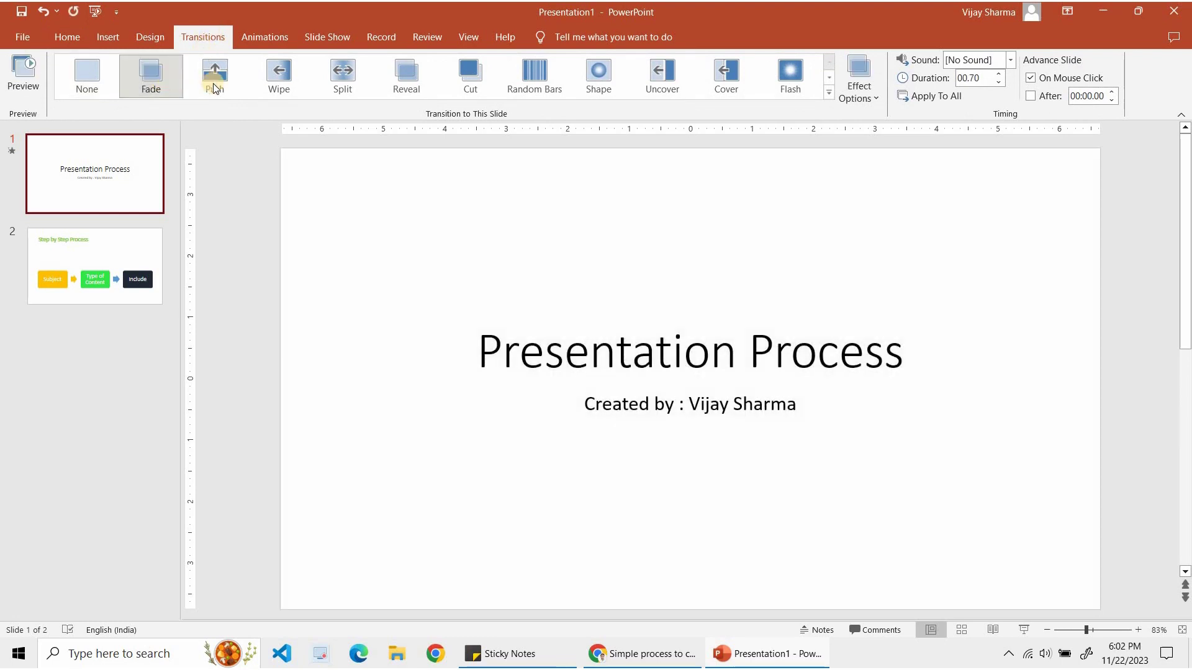
{"action": "left_click", "coordinate": [214, 74]}
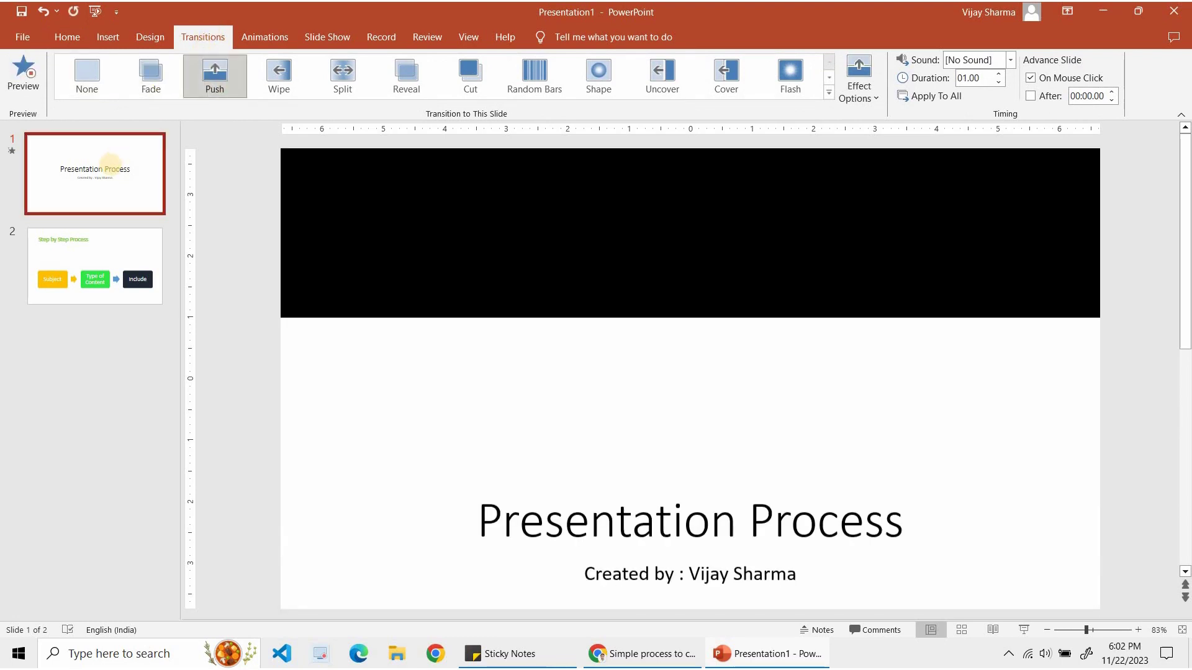
{"action": "left_click", "coordinate": [931, 96]}
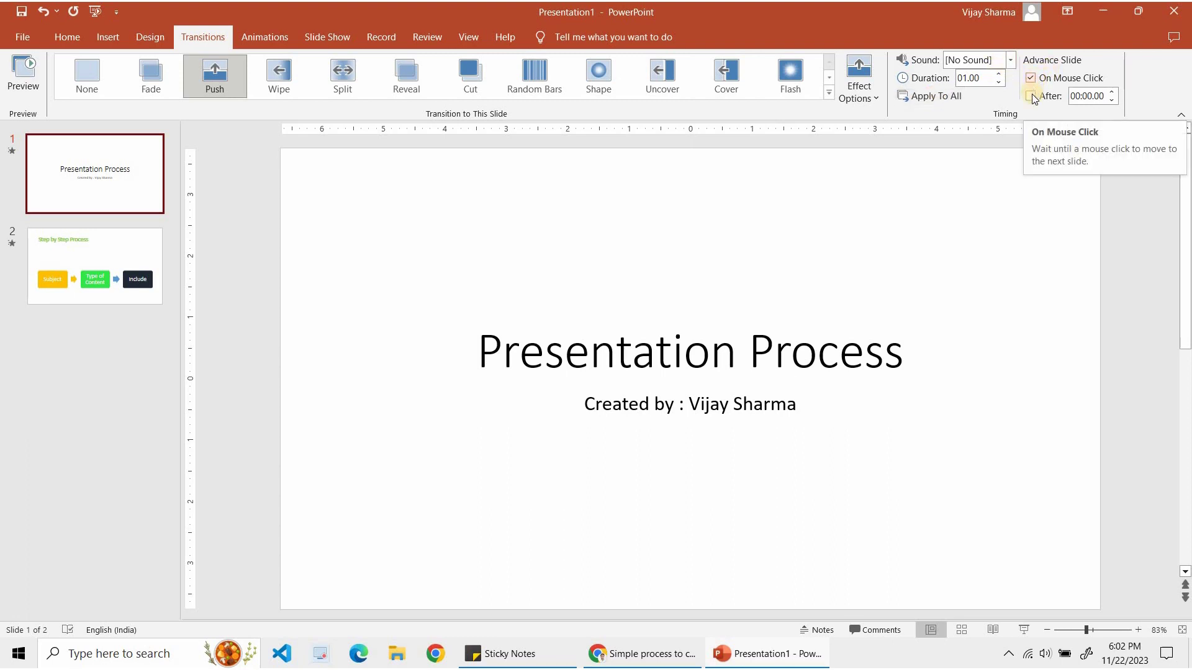
Replace On Mouse Click with automatic advance After 00:02.00 for every slide
{"action": "left_click", "coordinate": [1031, 79]}
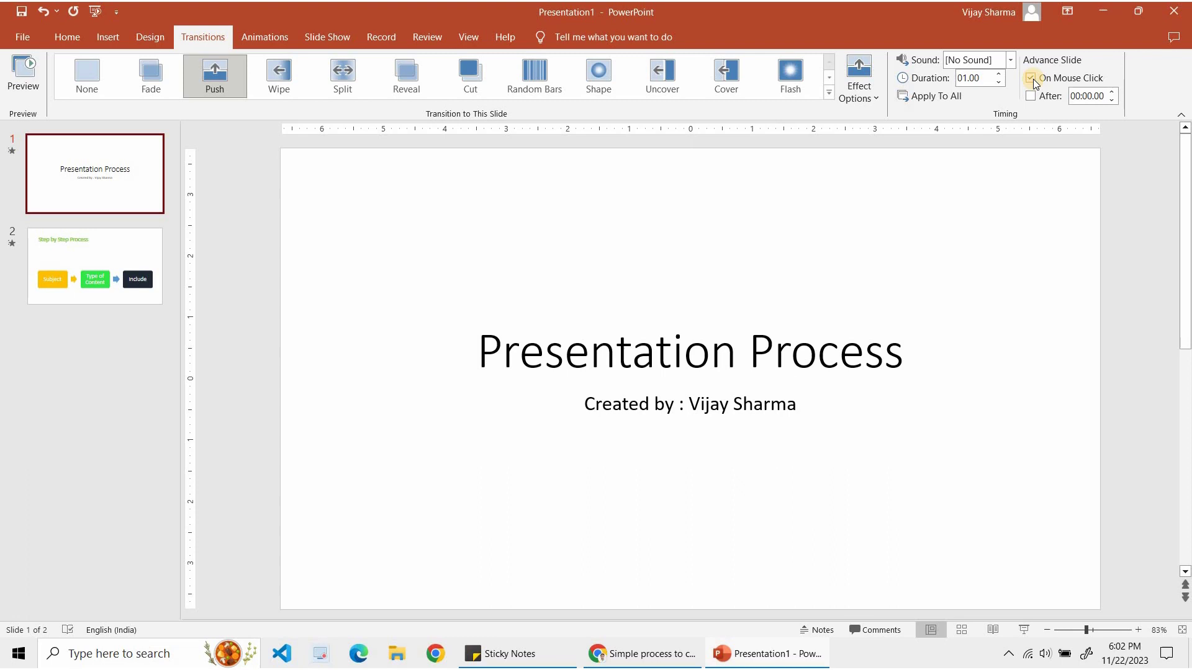
{"action": "left_click", "coordinate": [1031, 79]}
{"action": "left_click", "coordinate": [1031, 96]}
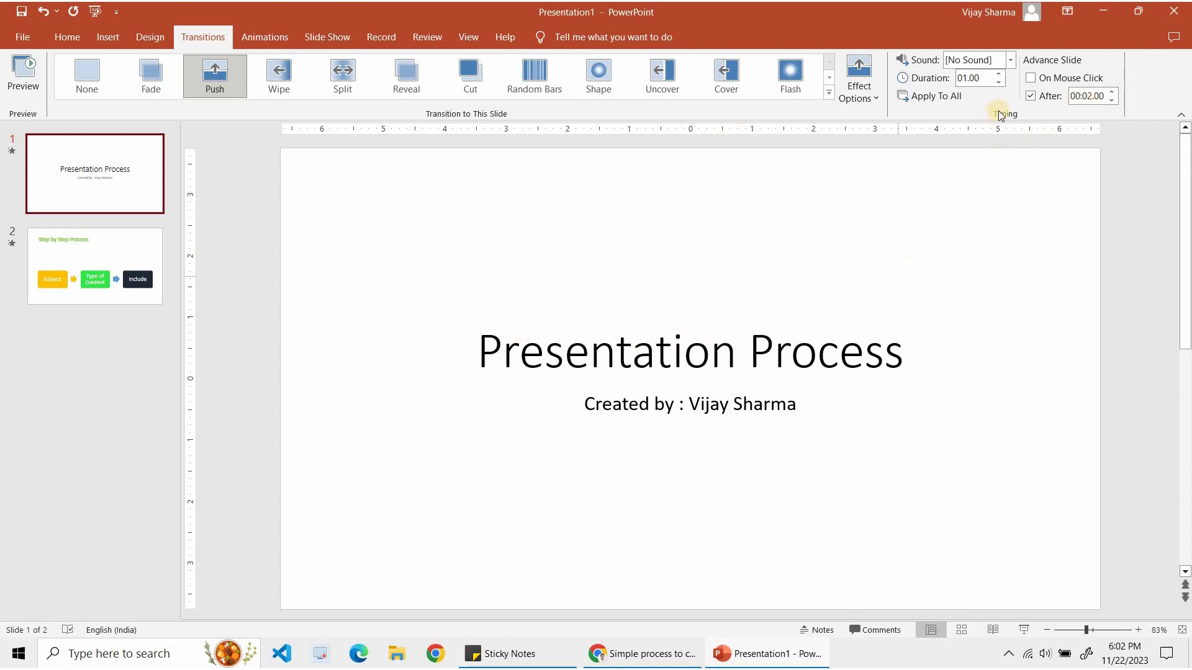
{"action": "left_click", "coordinate": [949, 96]}
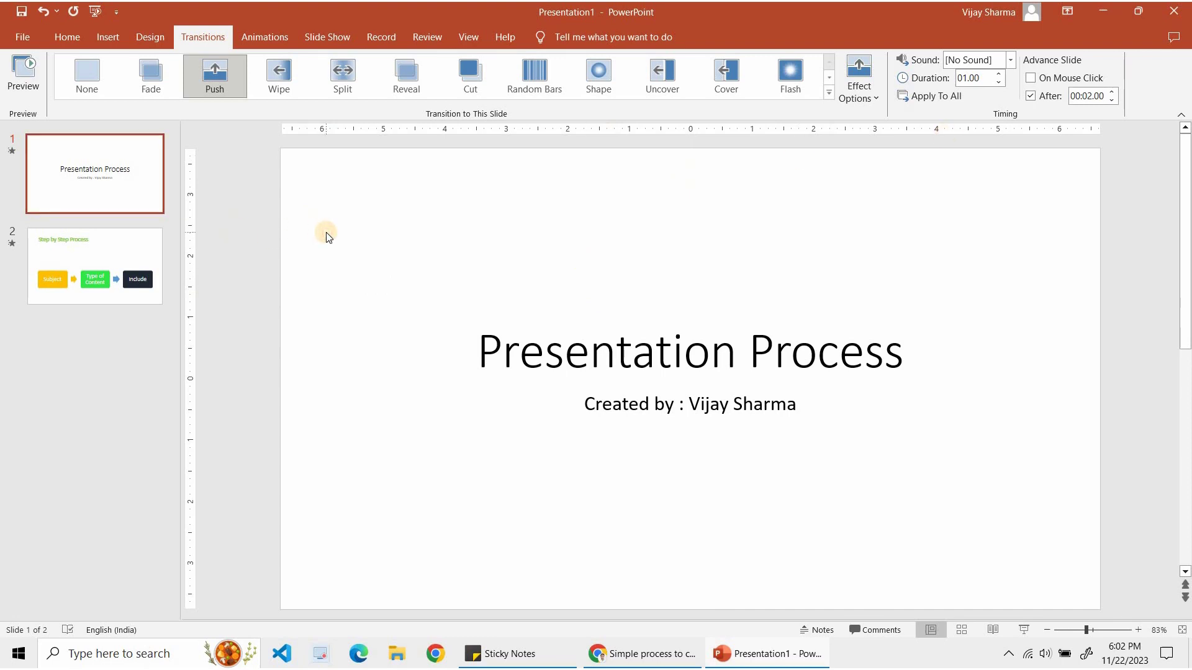
{"action": "key", "text": "F5"}
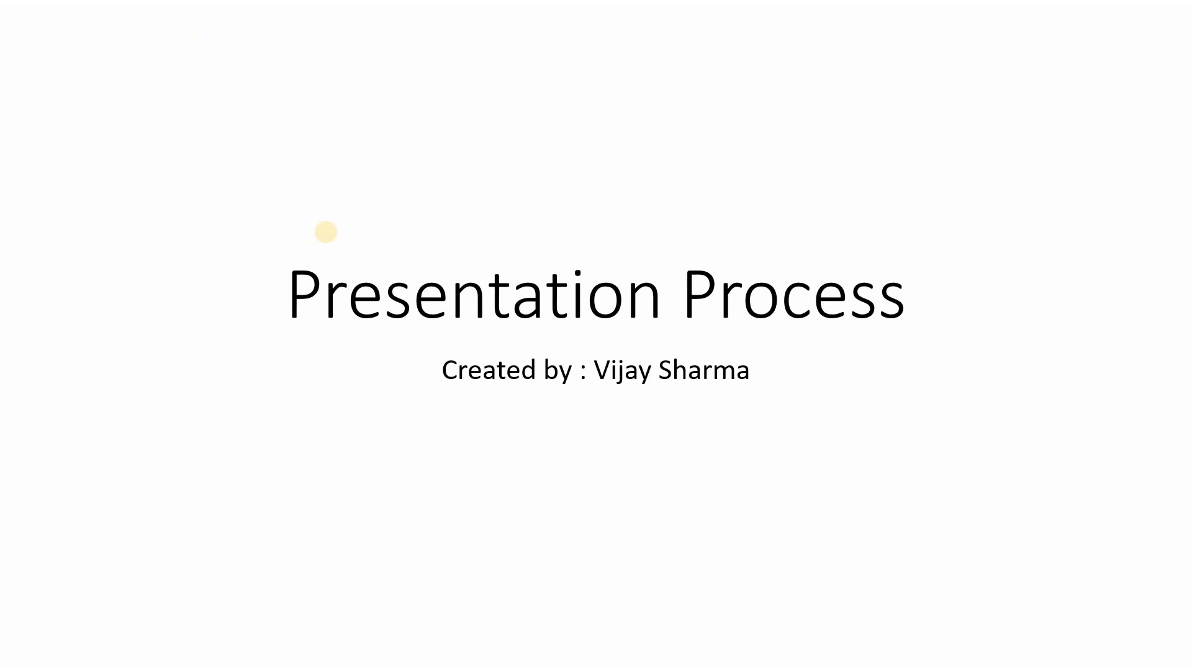
{"action": "left_click", "coordinate": [326, 232]}
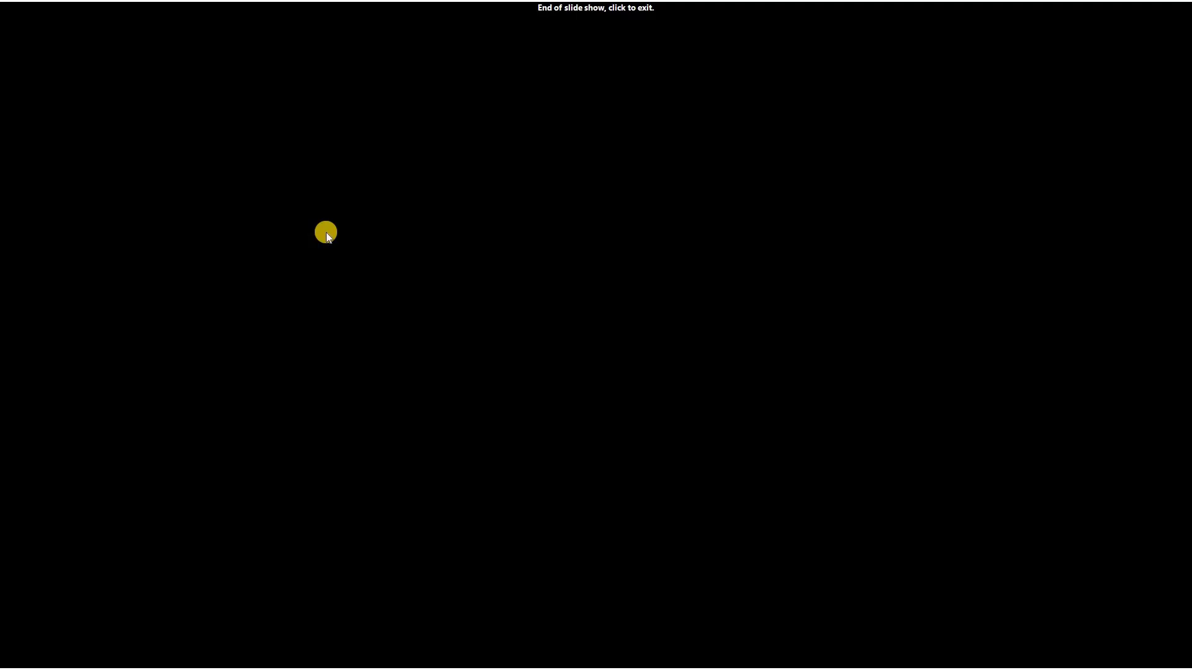
{"action": "left_click", "coordinate": [337, 219]}
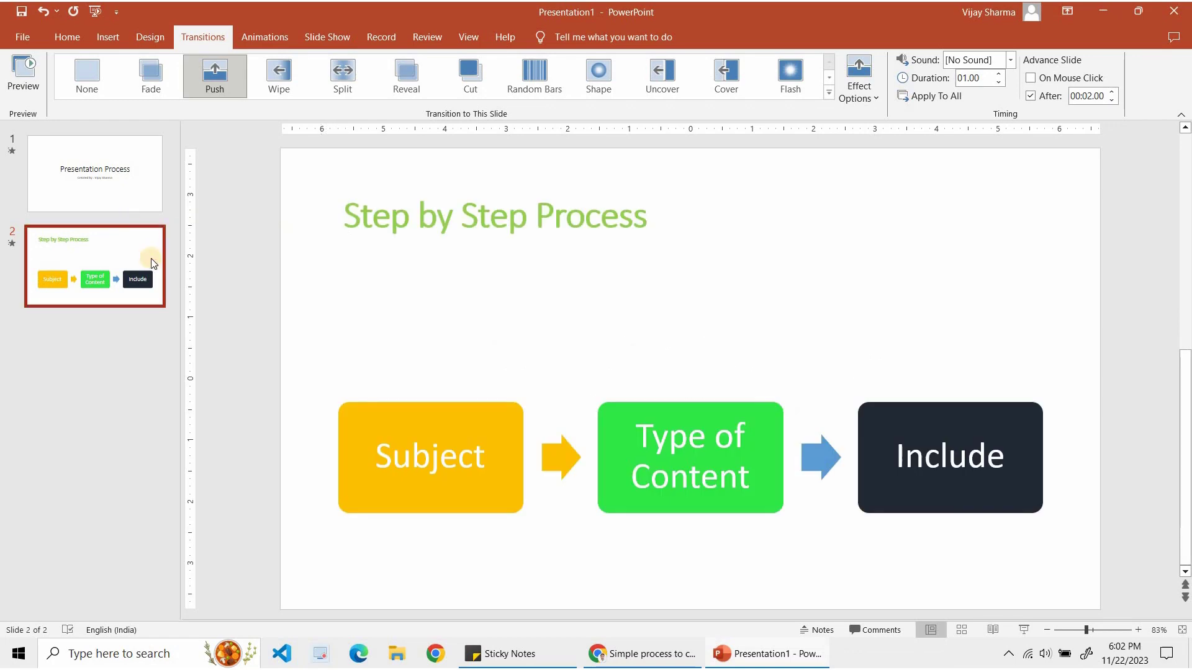
{"action": "key", "text": "alt+Tab"}
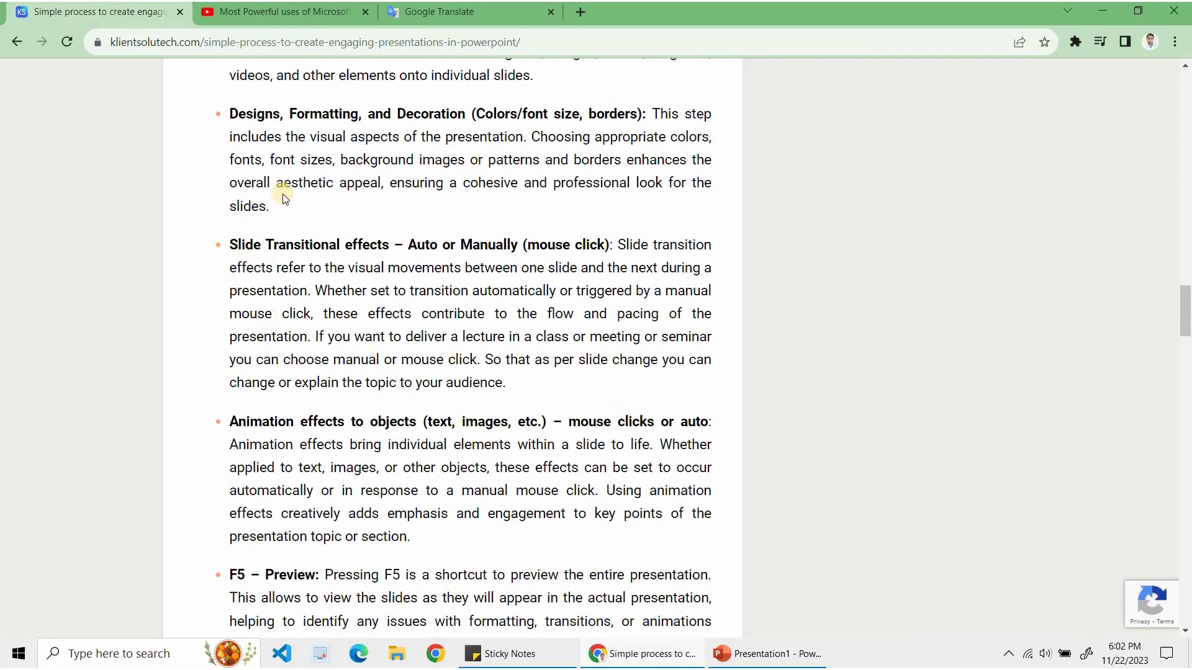
{"action": "key", "text": "alt+Tab"}
{"action": "left_click", "coordinate": [104, 169]}
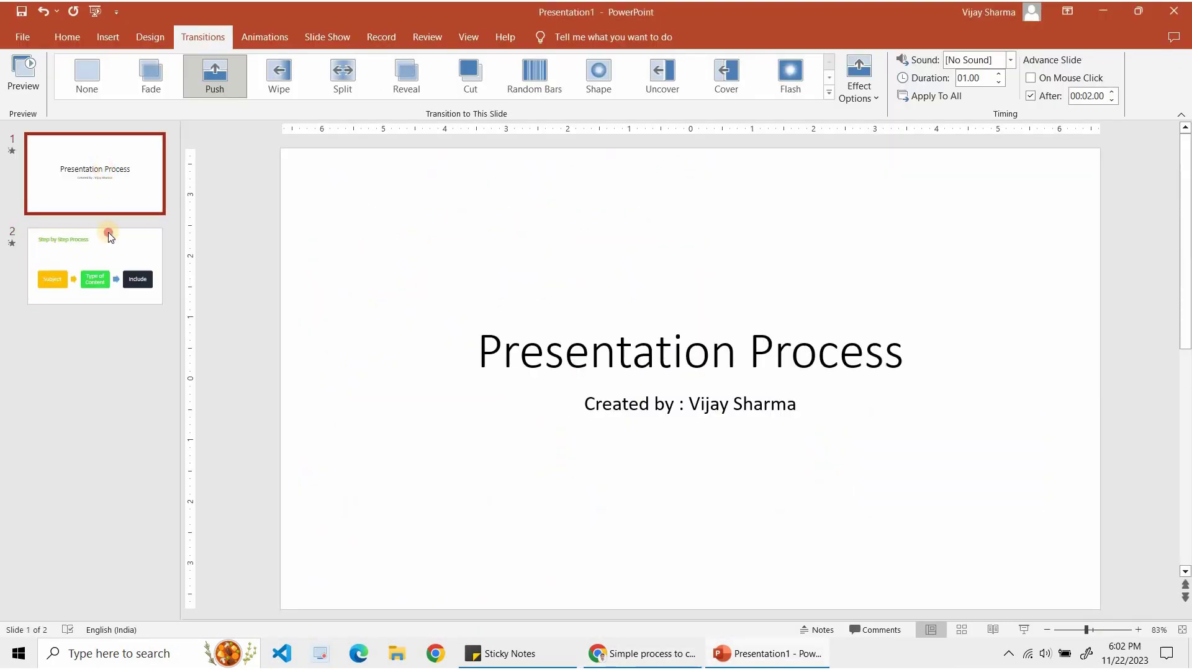
{"action": "left_click", "coordinate": [108, 234]}
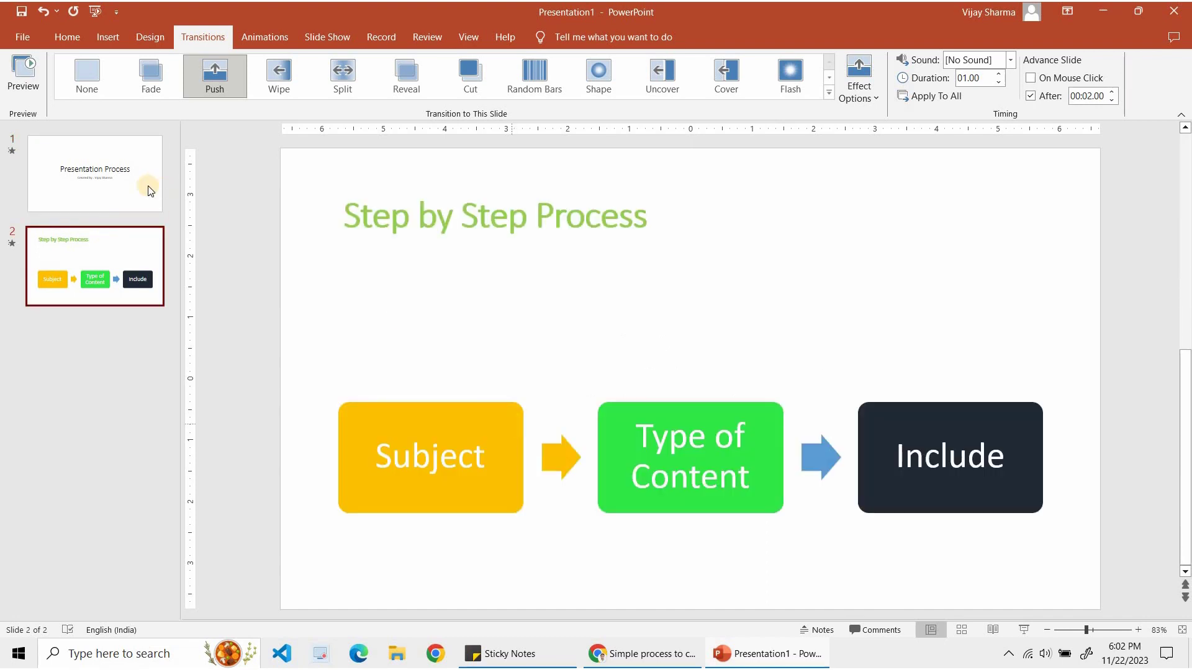
{"action": "left_click", "coordinate": [150, 191]}
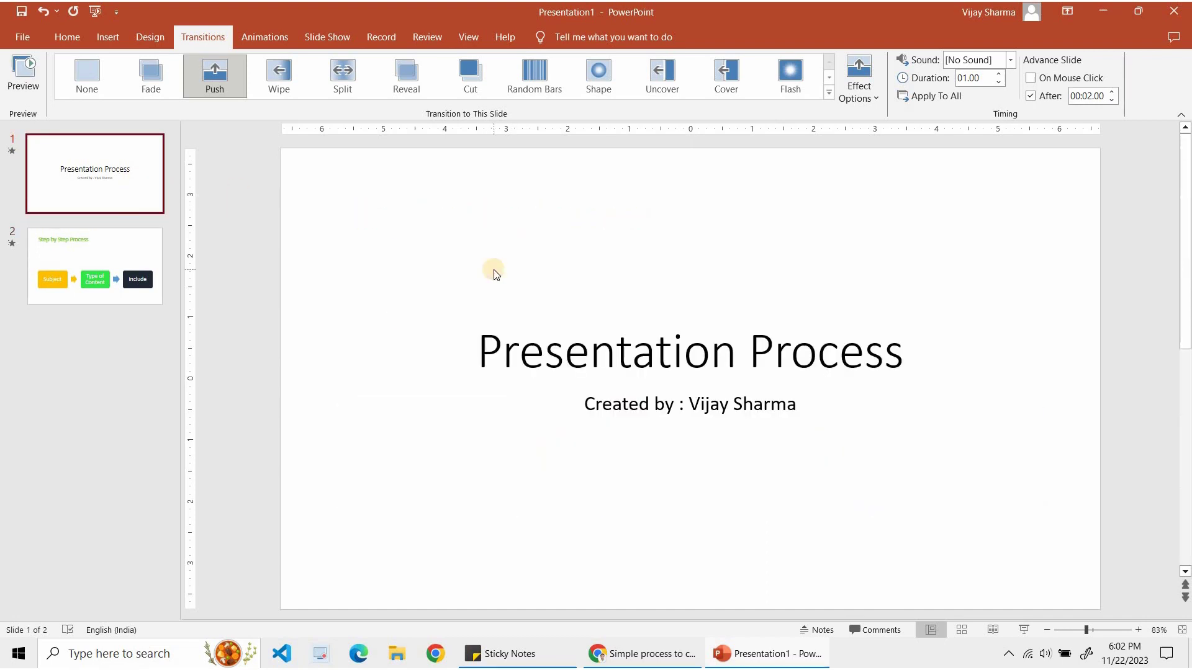
{"action": "key", "text": "F5"}
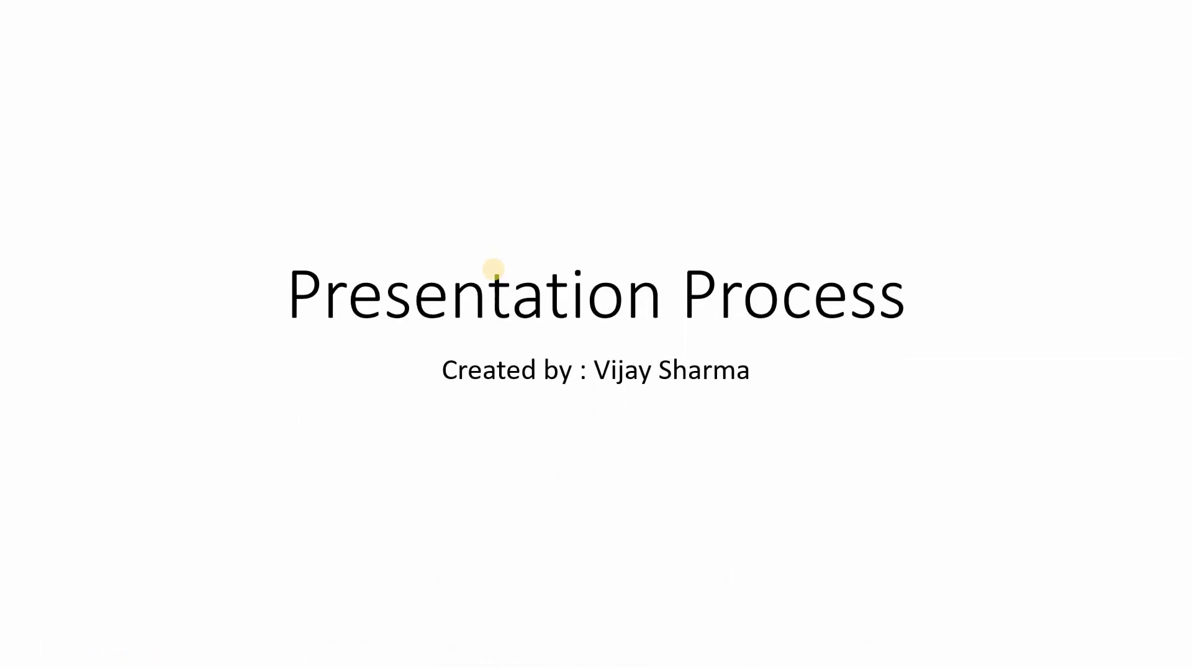
{"action": "key", "text": "Escape"}
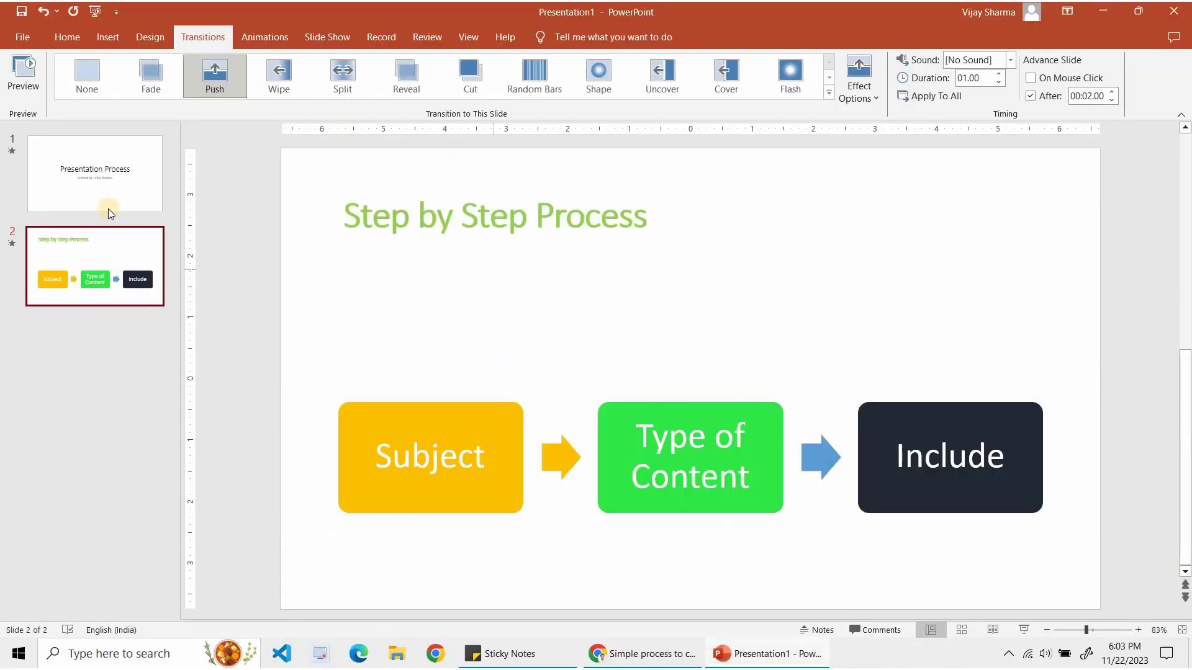
Add a Zoom entrance animation to the Presentation Process title
{"action": "left_click", "coordinate": [109, 213]}
{"action": "left_click", "coordinate": [590, 258]}
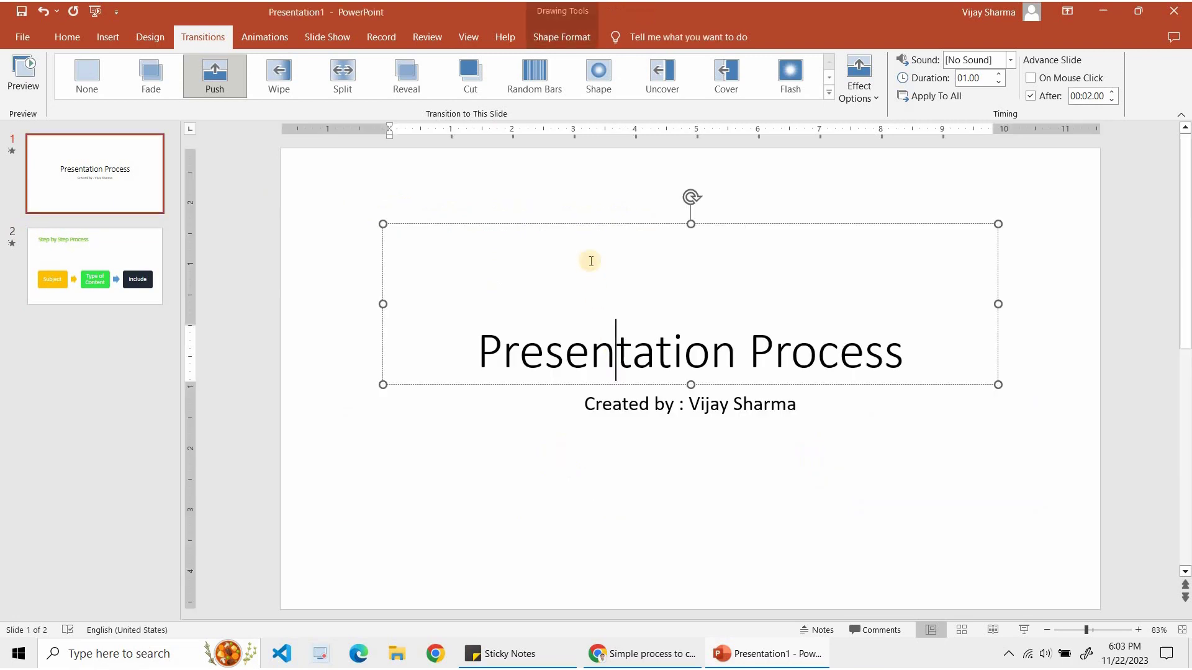
{"action": "left_click", "coordinate": [682, 224]}
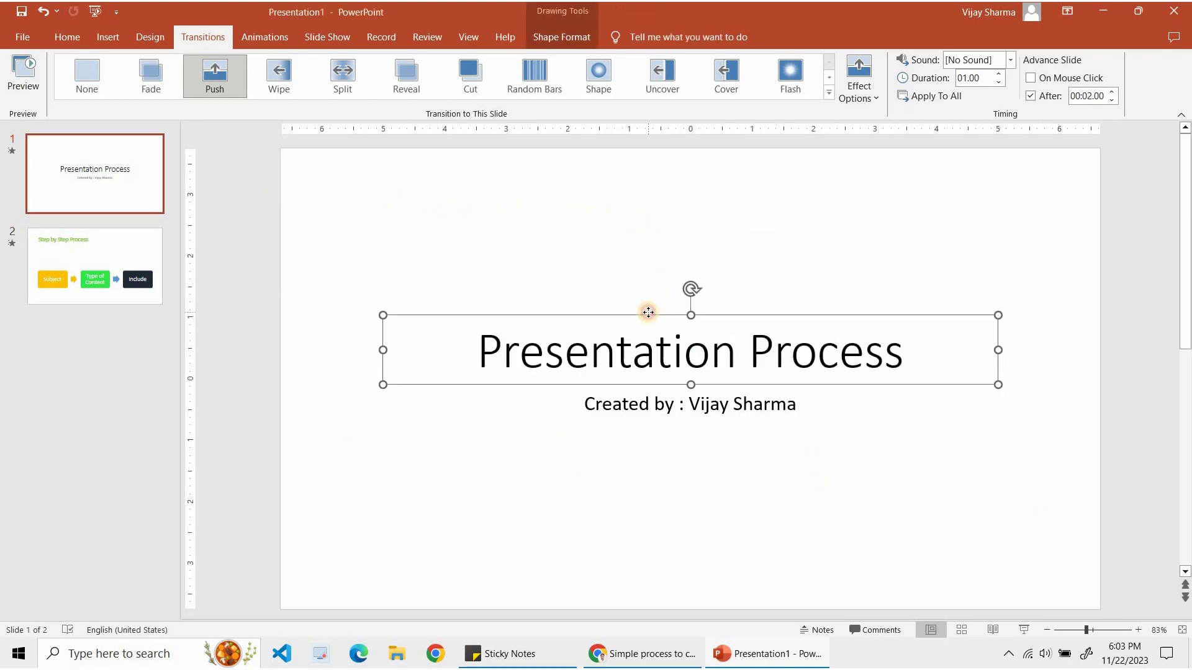
{"action": "left_click", "coordinate": [273, 44]}
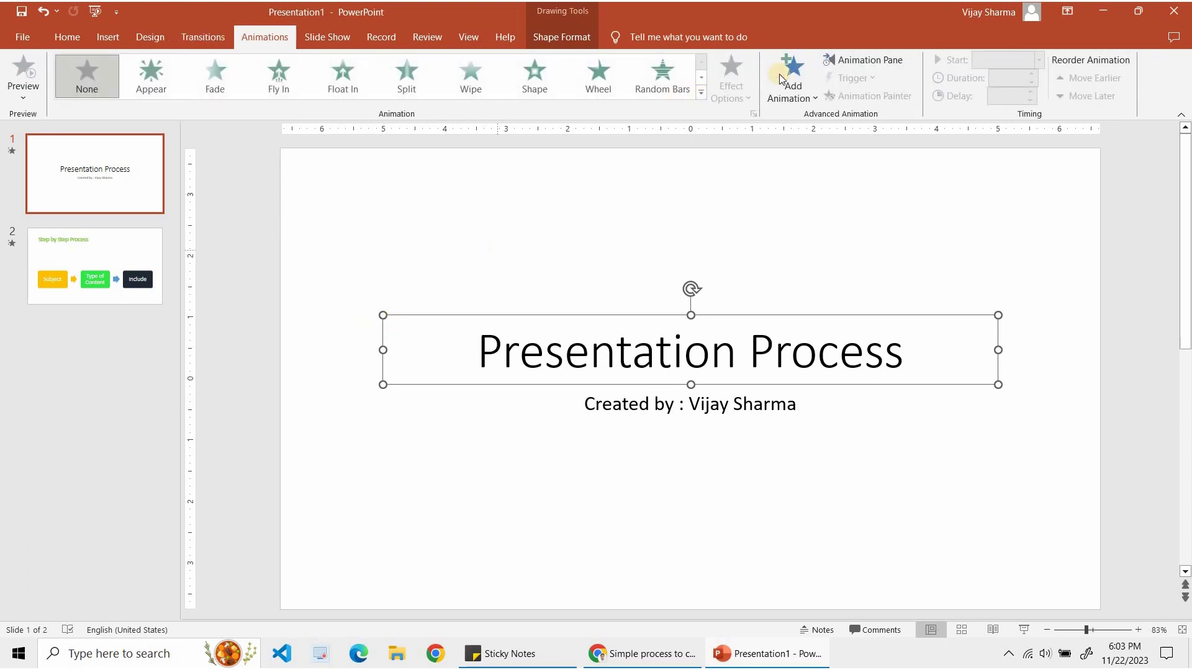
{"action": "left_click", "coordinate": [791, 84]}
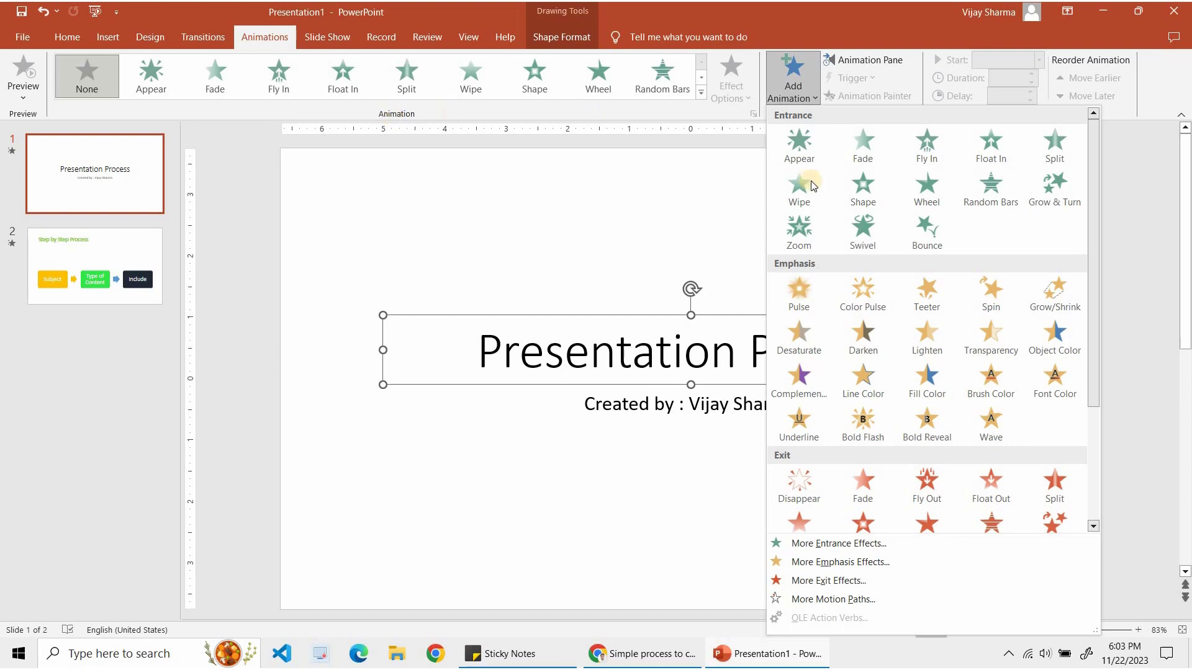
{"action": "left_click", "coordinate": [803, 226]}
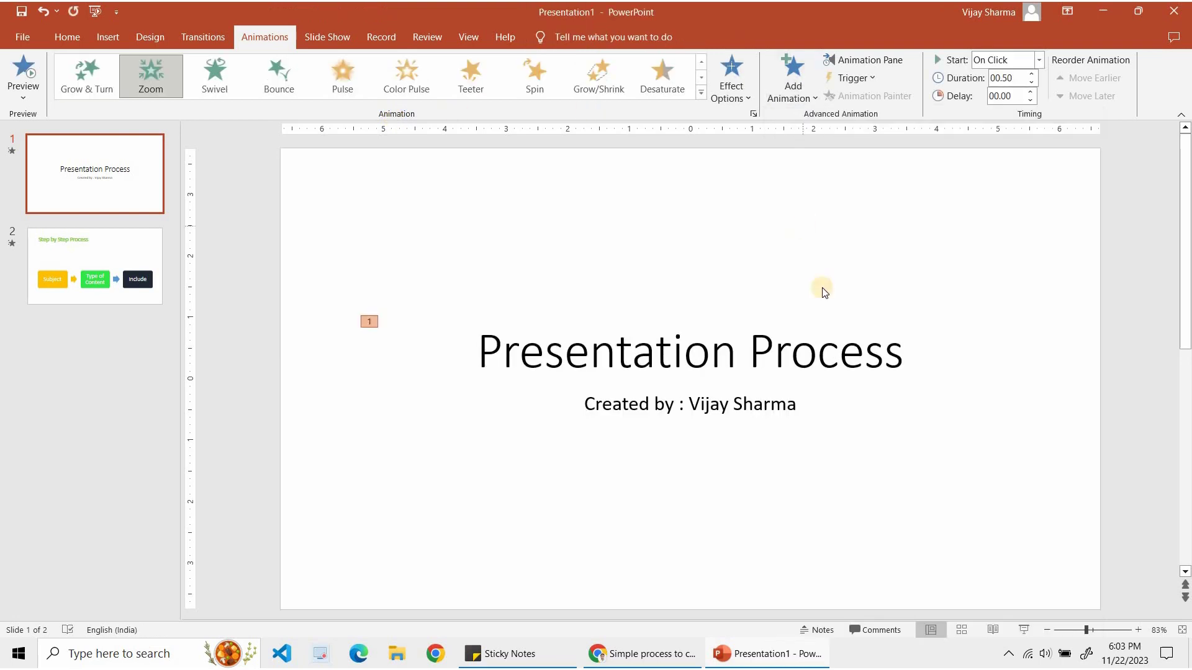
Set the title animation to Start With Previous in the Animation Pane and start the slide show
{"action": "left_click", "coordinate": [873, 355]}
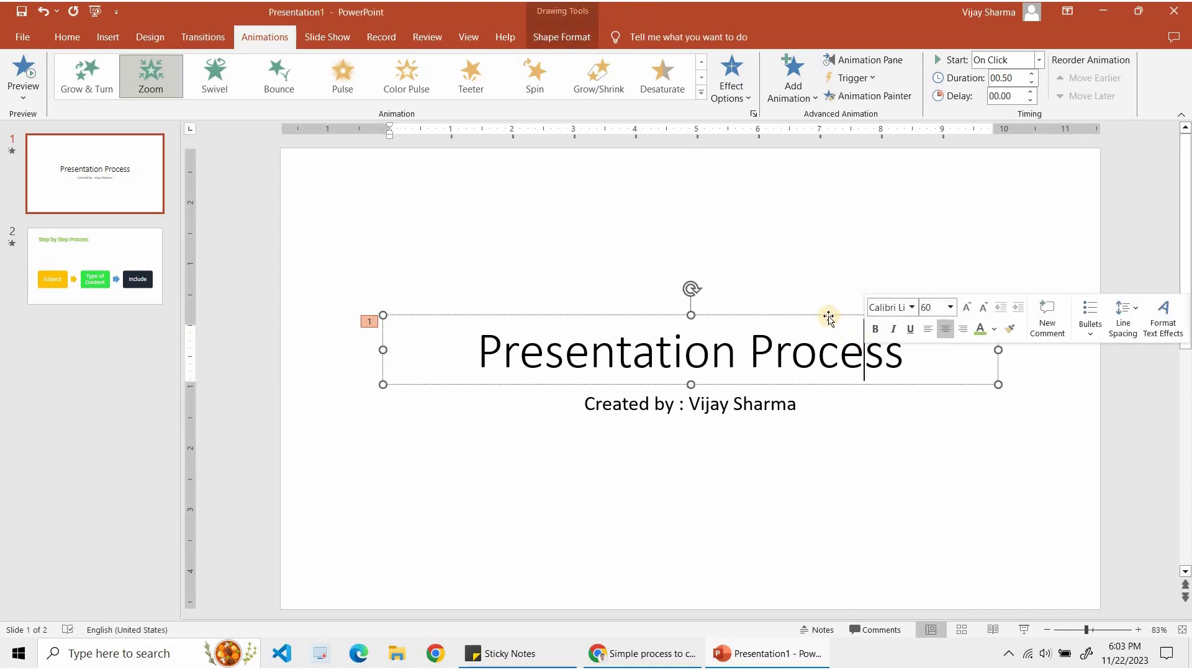
{"action": "left_click", "coordinate": [828, 317]}
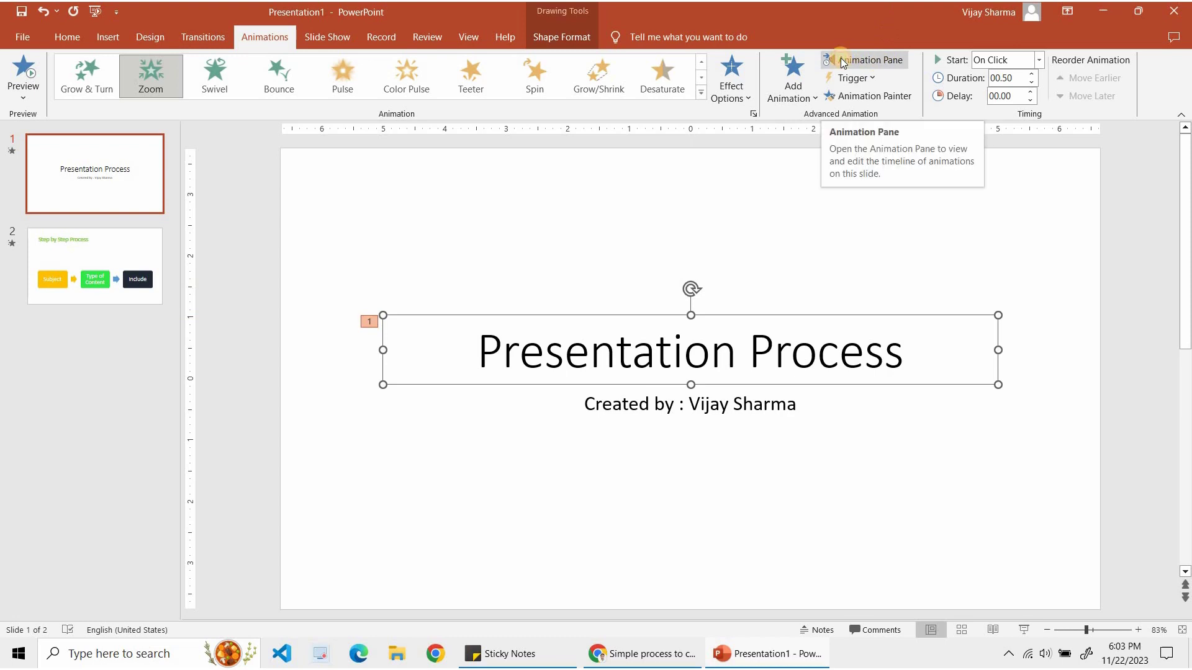
{"action": "left_click", "coordinate": [842, 61]}
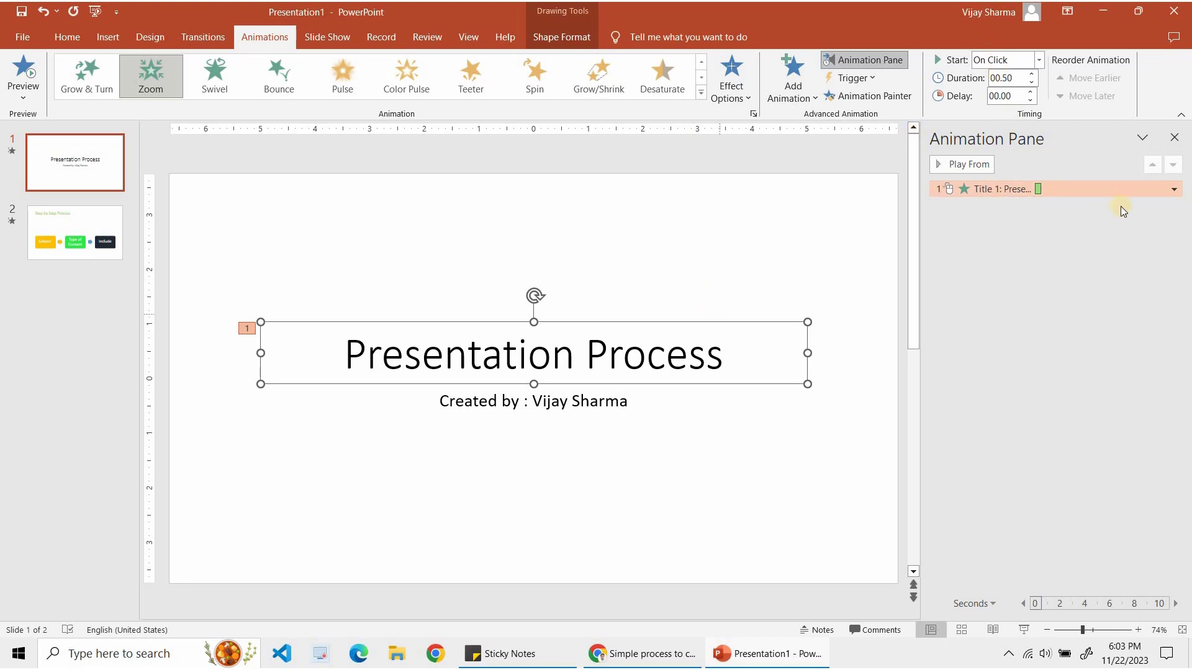
{"action": "left_click", "coordinate": [1174, 190]}
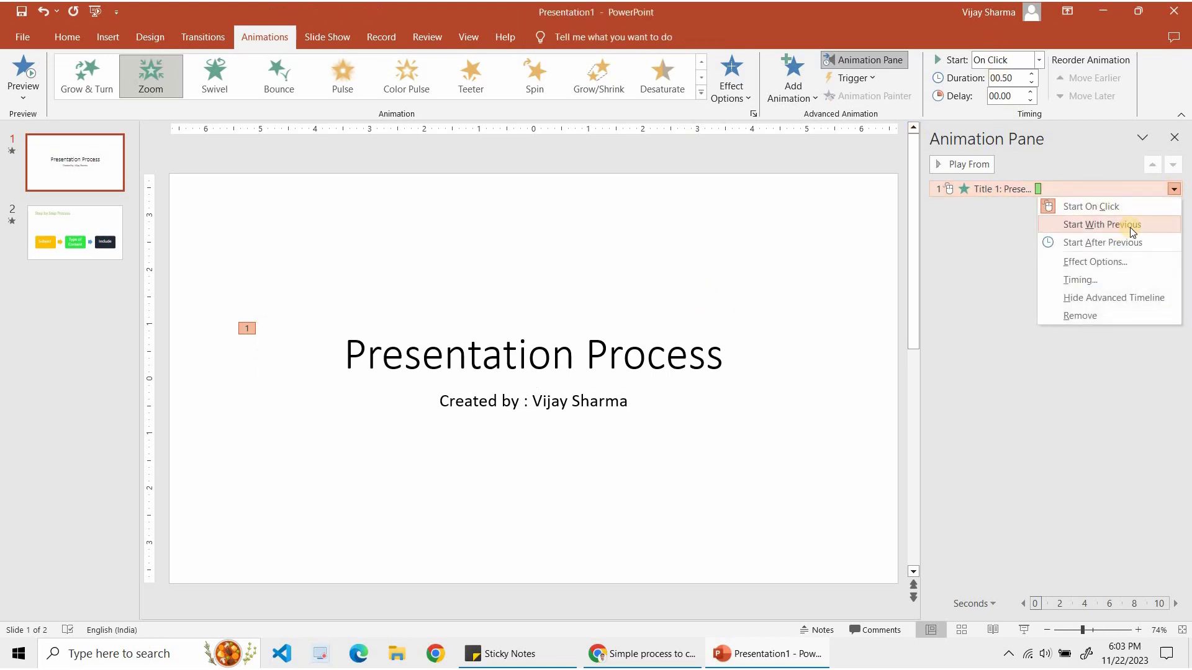
{"action": "left_click", "coordinate": [1129, 227]}
{"action": "left_click", "coordinate": [1059, 265]}
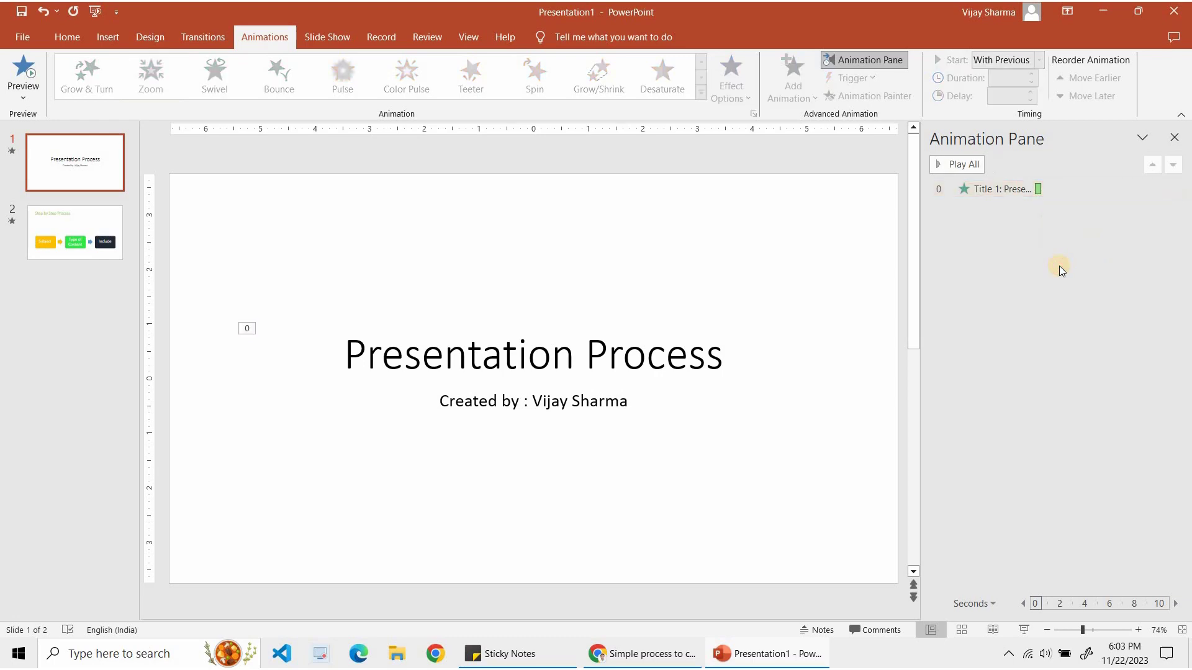
{"action": "key", "text": "F5"}
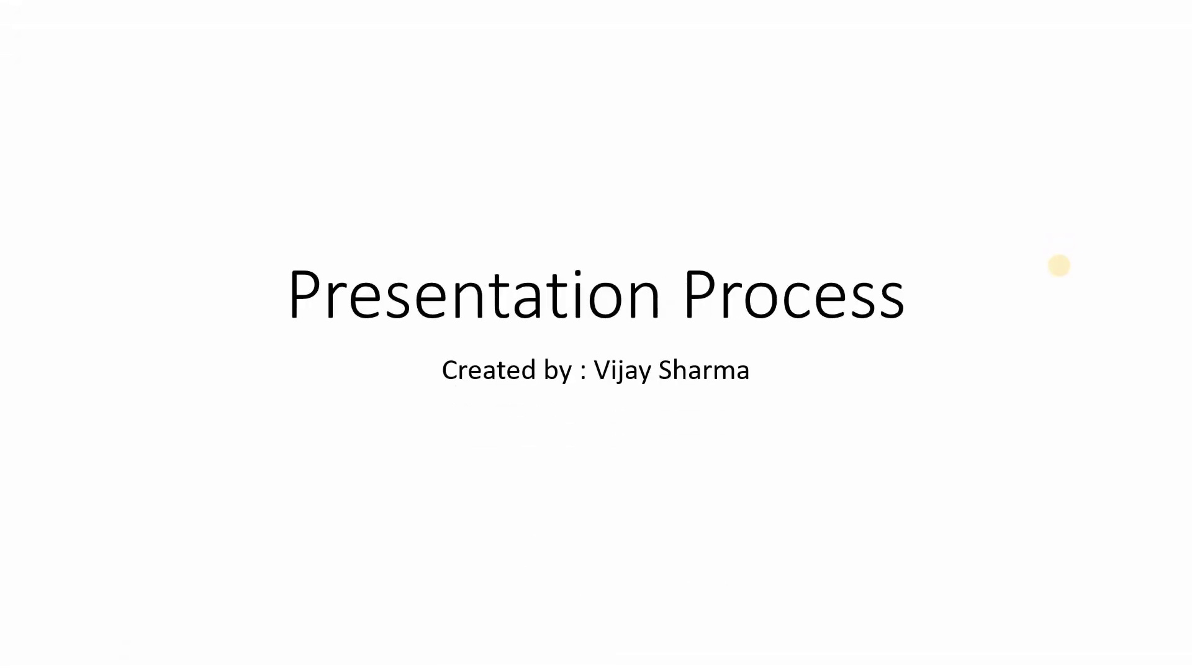
End the show, select the Subject shape and browse the animation effects
{"action": "left_click", "coordinate": [1058, 266]}
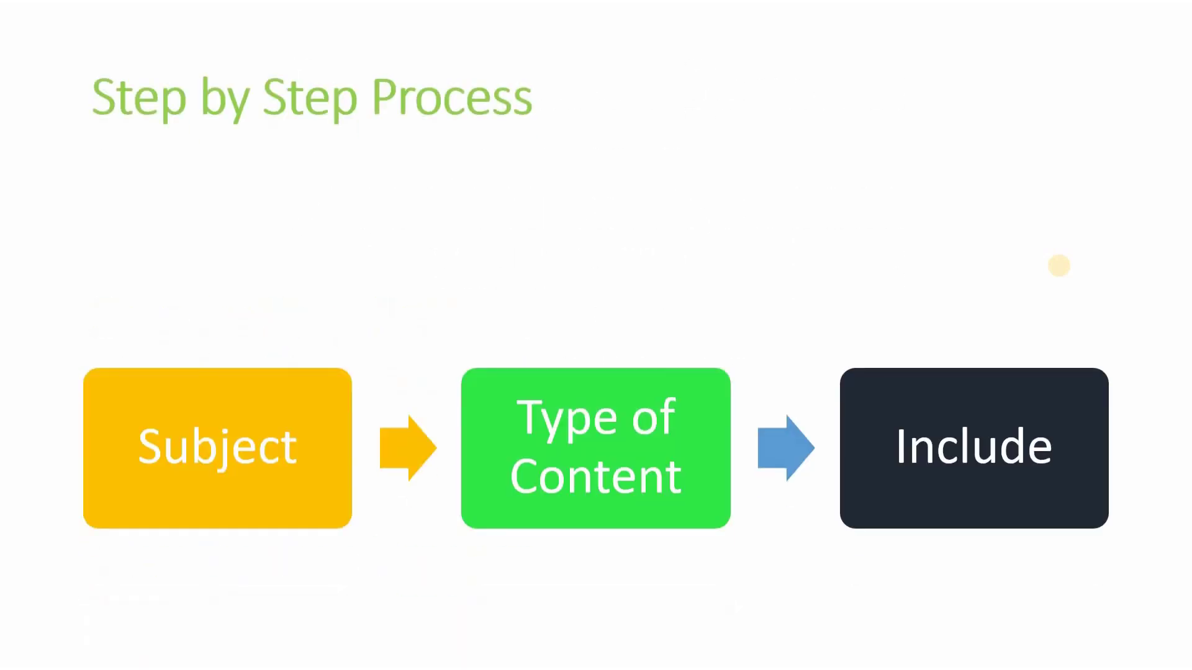
{"action": "key", "text": "Escape"}
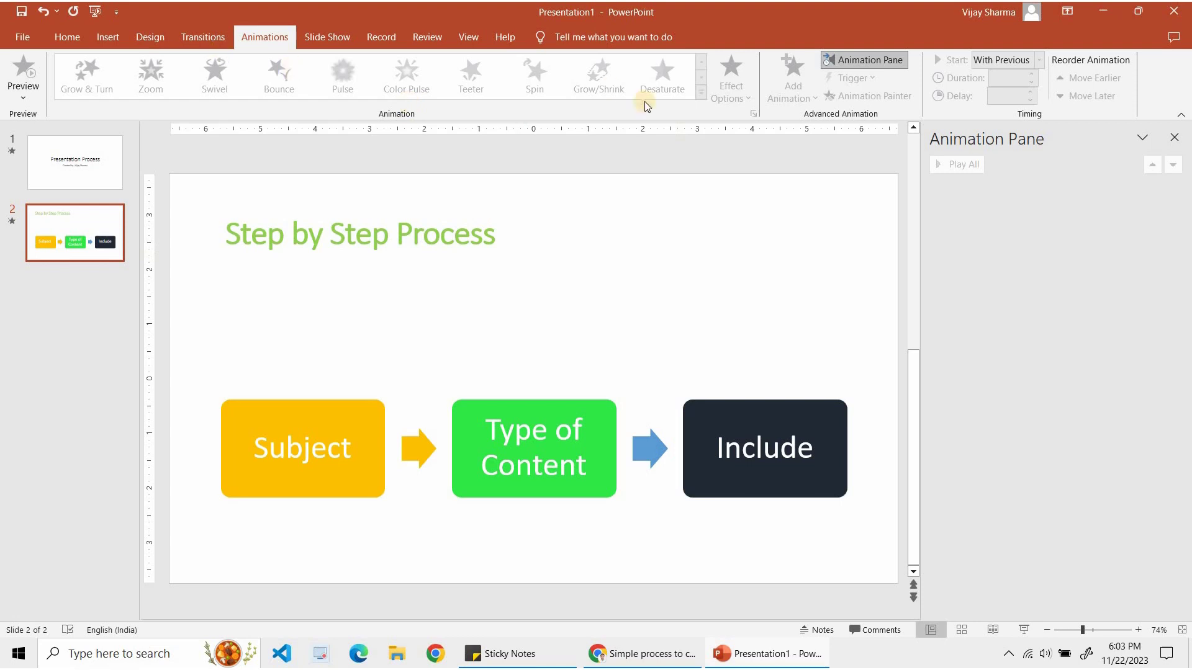
{"action": "left_click", "coordinate": [303, 404]}
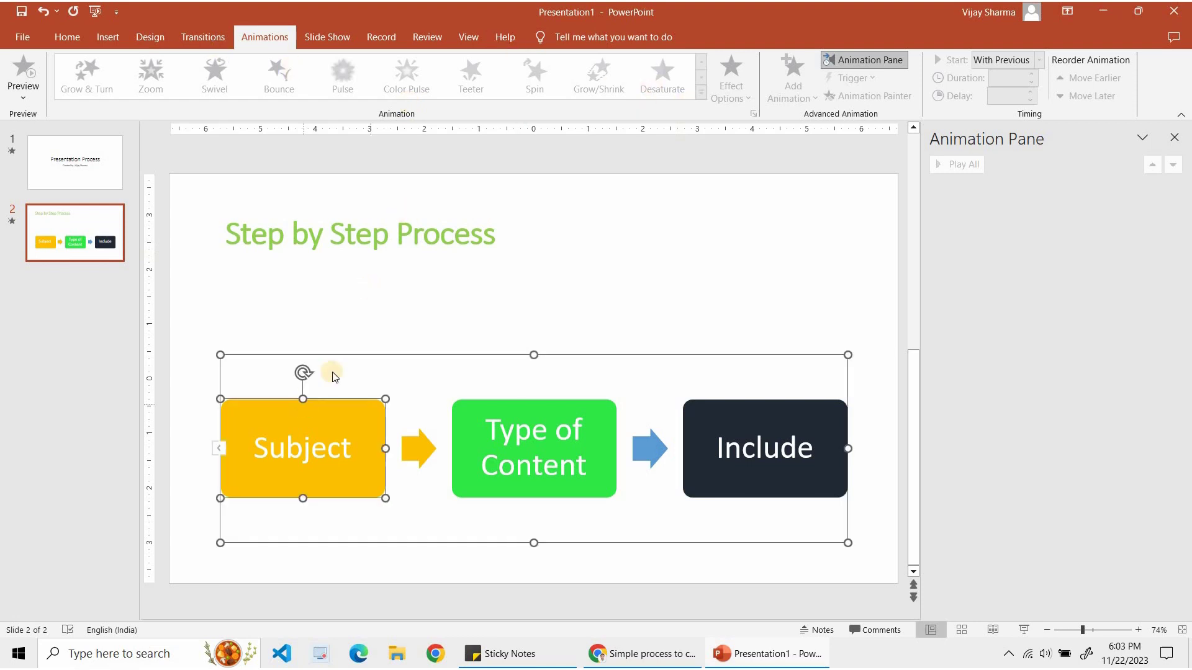
{"action": "left_click", "coordinate": [701, 93]}
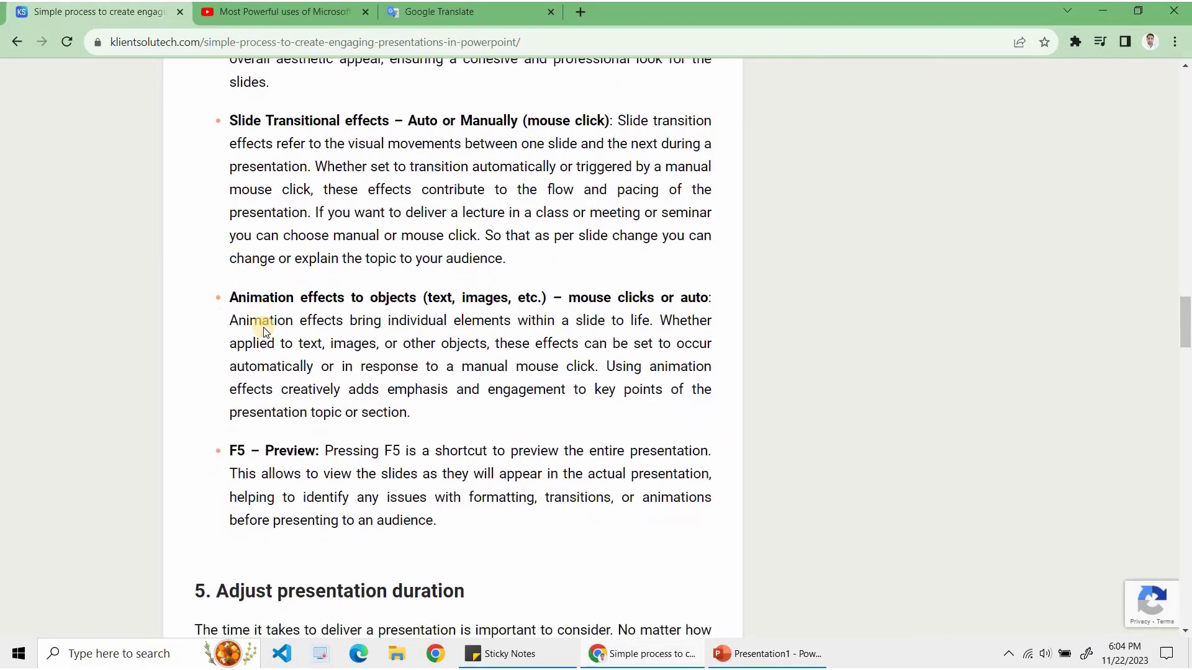
{"action": "scroll", "coordinate": [348, 279], "scroll_direction": "down", "scroll_amount": 3}
{"action": "scroll", "coordinate": [357, 278], "scroll_direction": "down", "scroll_amount": 3}
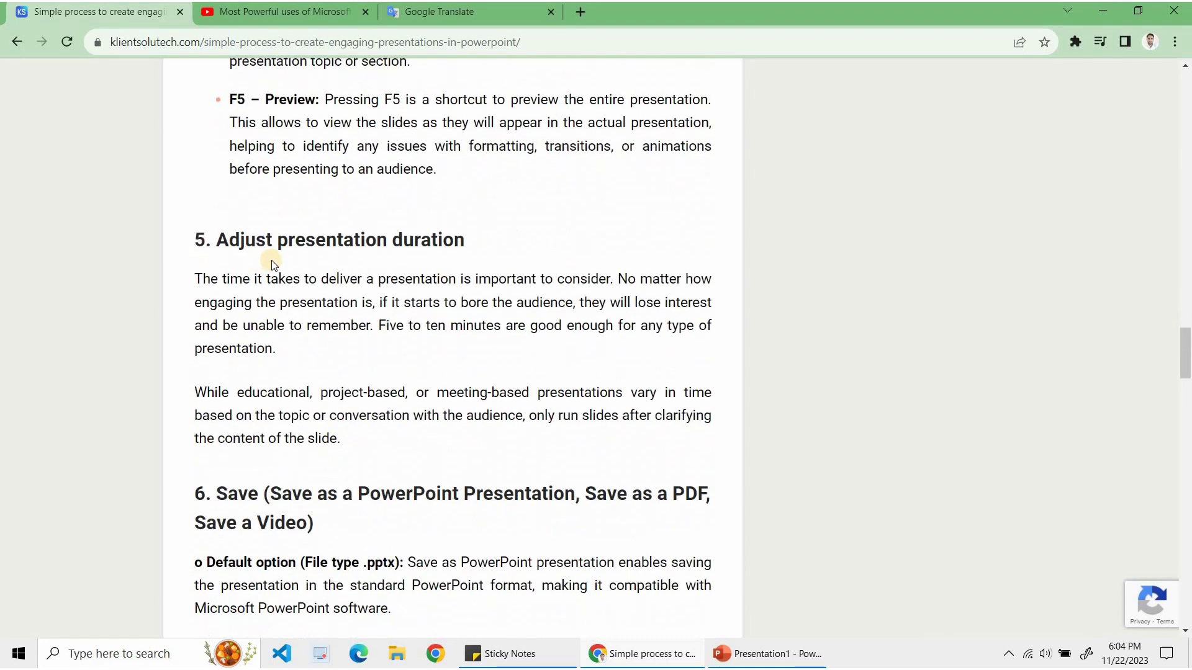
Restart the slide show from slide 1 and advance to Step by Step Process
{"action": "key", "text": "alt+Tab"}
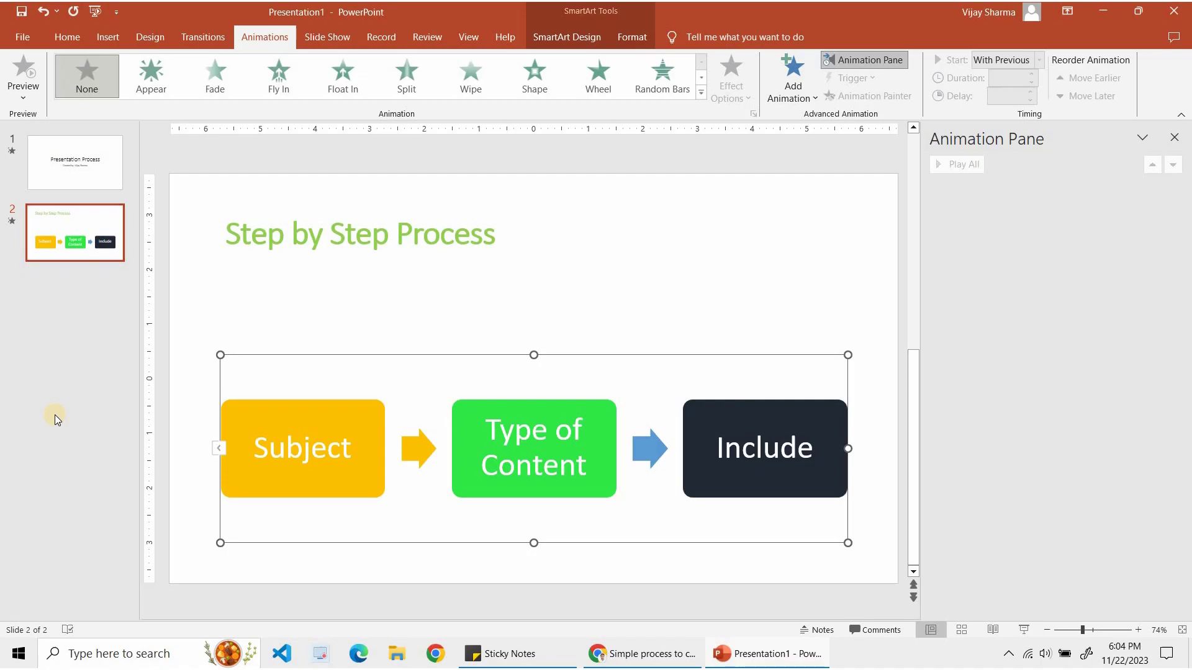
{"action": "key", "text": "F5"}
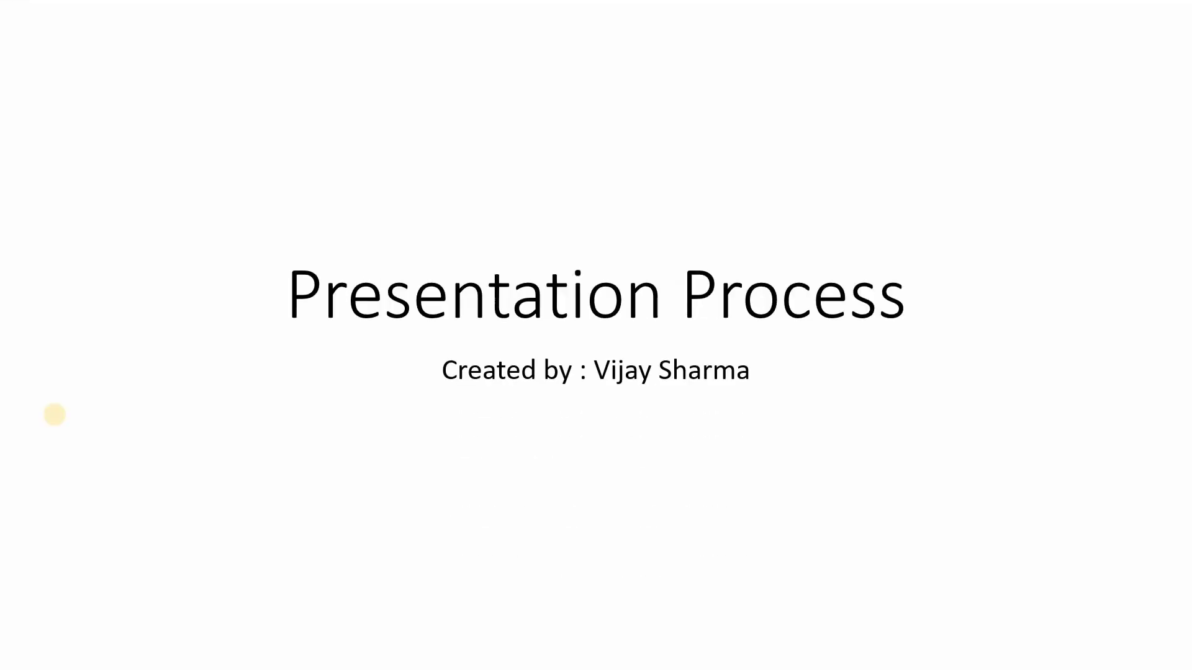
{"action": "key", "text": "Right"}
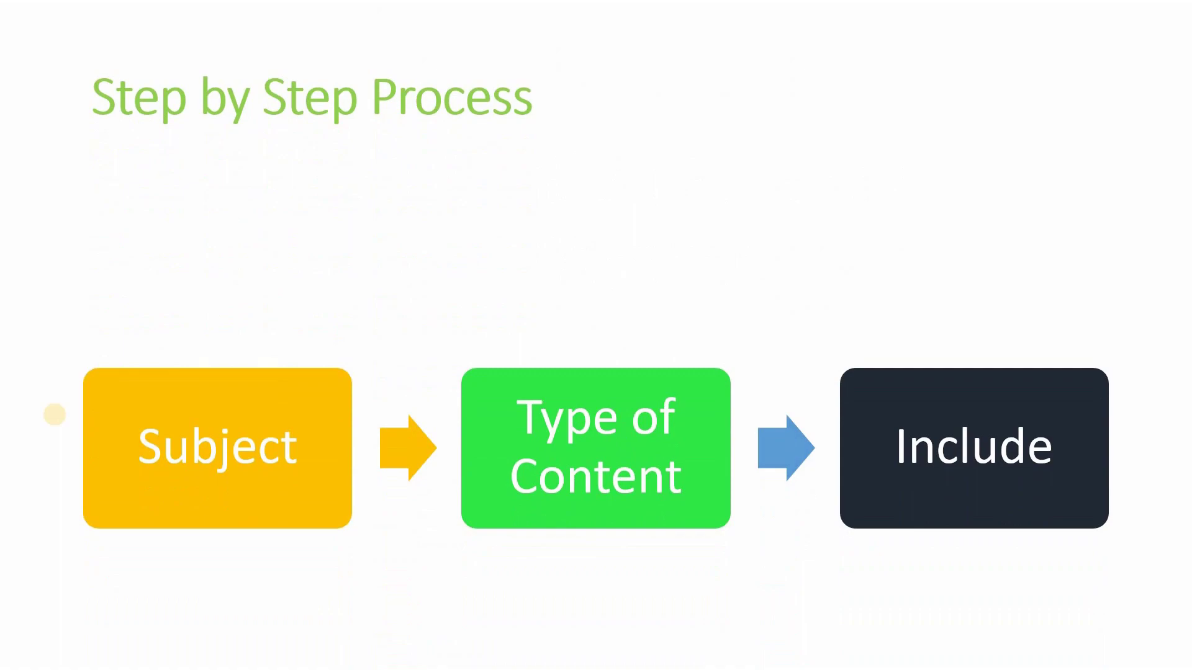
Advance past the last slide and leave the finished show back on slide 2
{"action": "key", "text": "Right"}
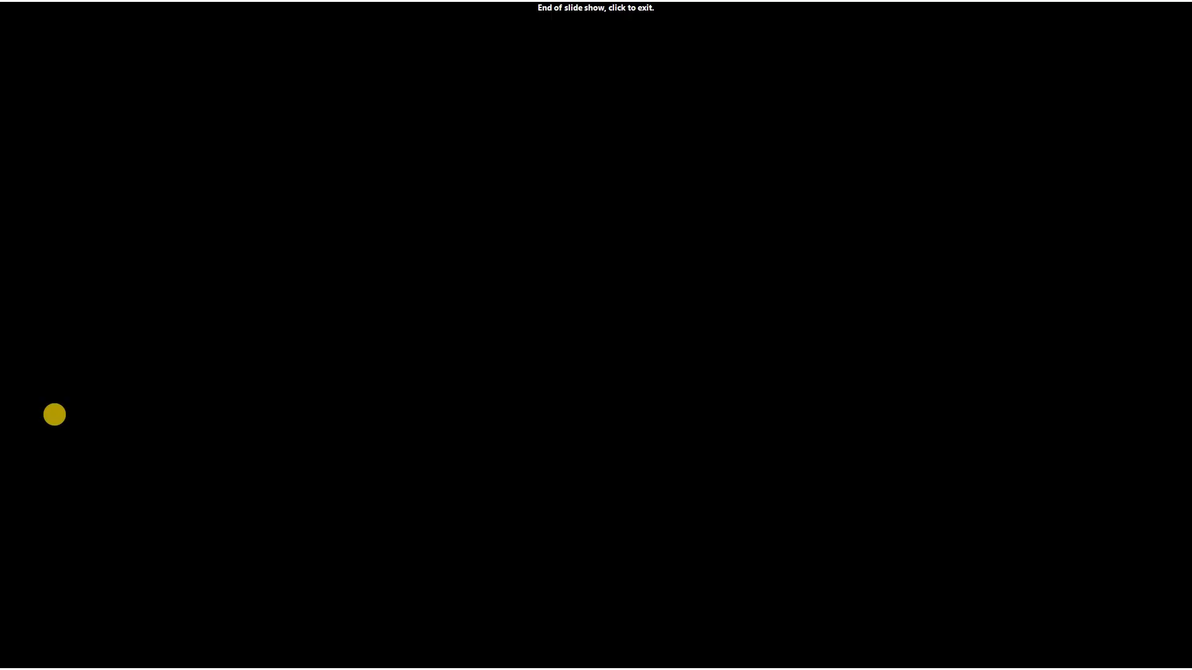
{"action": "left_click", "coordinate": [55, 415]}
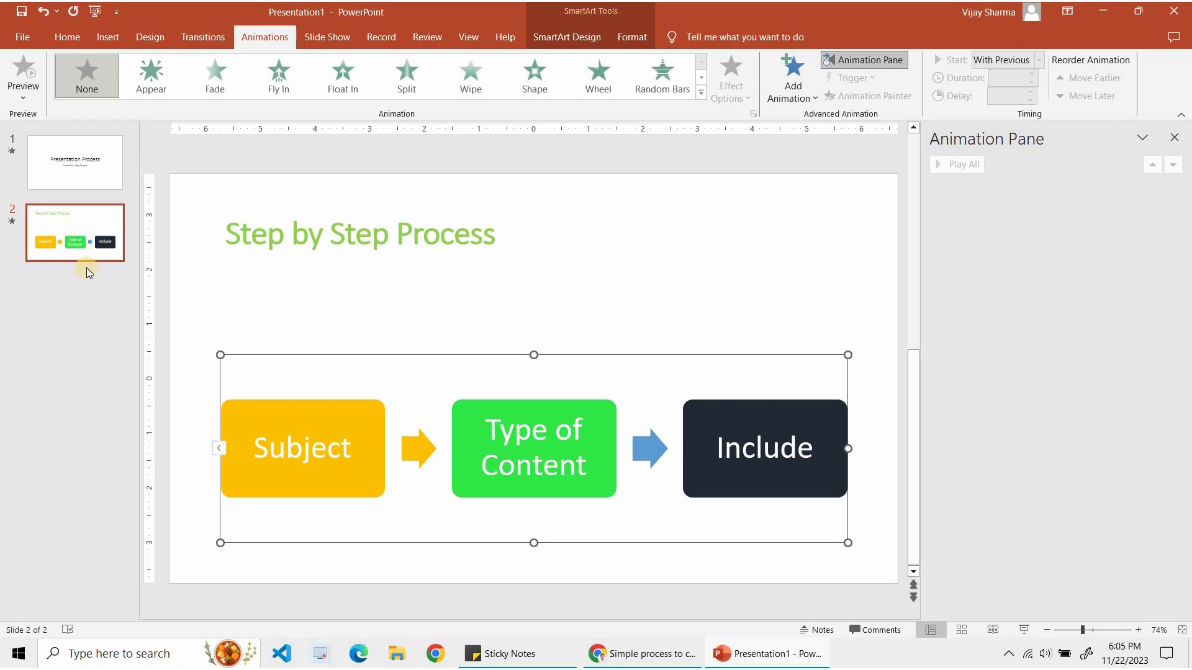
Scroll the blog to section 6 Save, highlight the .ppsx format, then return to PowerPoint
{"action": "key", "text": "alt+Tab"}
{"action": "scroll", "coordinate": [198, 279], "scroll_direction": "down", "scroll_amount": 2}
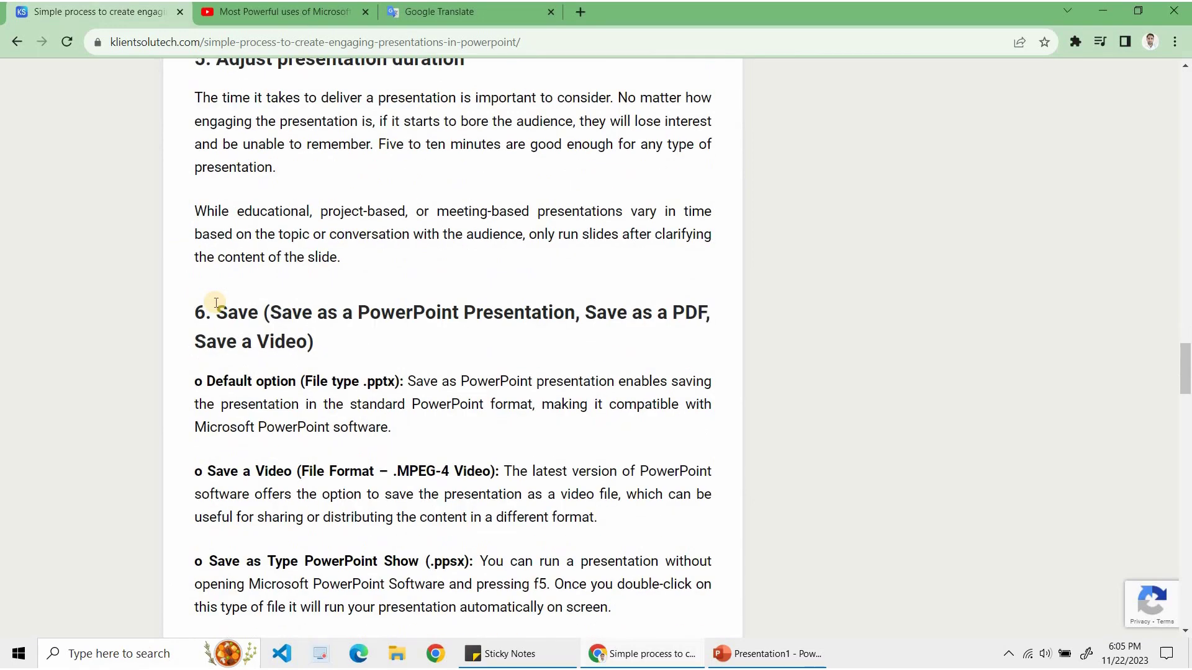
{"action": "scroll", "coordinate": [216, 303], "scroll_direction": "down", "scroll_amount": 1}
{"action": "scroll", "coordinate": [214, 301], "scroll_direction": "down", "scroll_amount": 1}
{"action": "scroll", "coordinate": [213, 305], "scroll_direction": "down", "scroll_amount": 2}
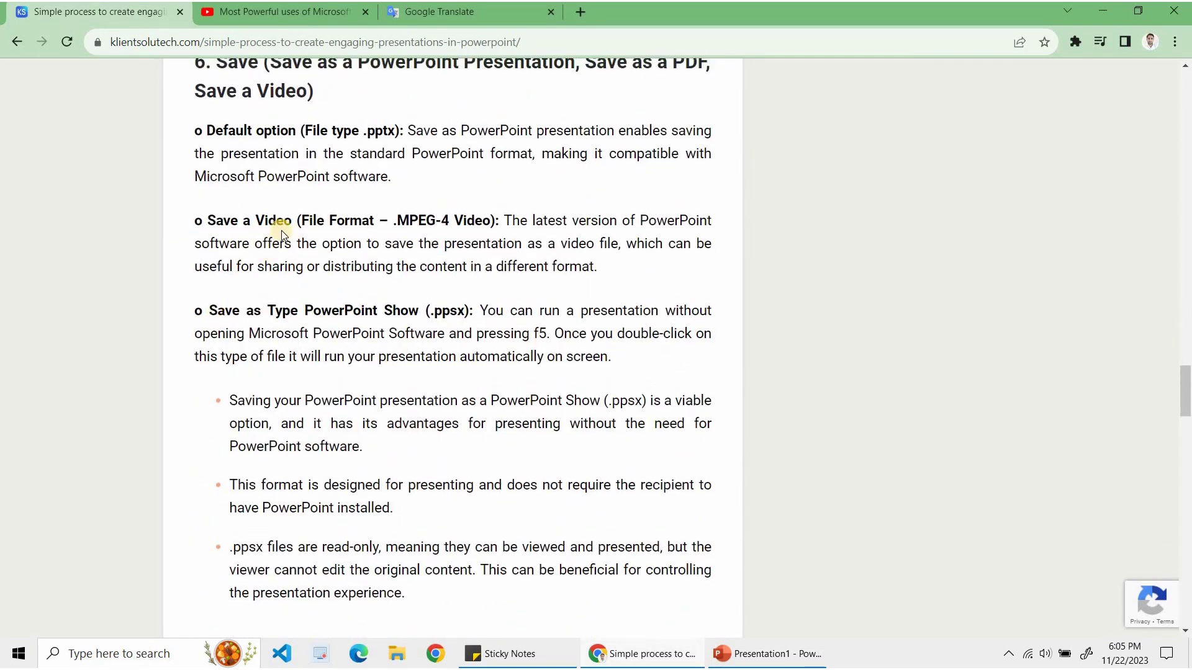
{"action": "scroll", "coordinate": [304, 205], "scroll_direction": "up", "scroll_amount": 1}
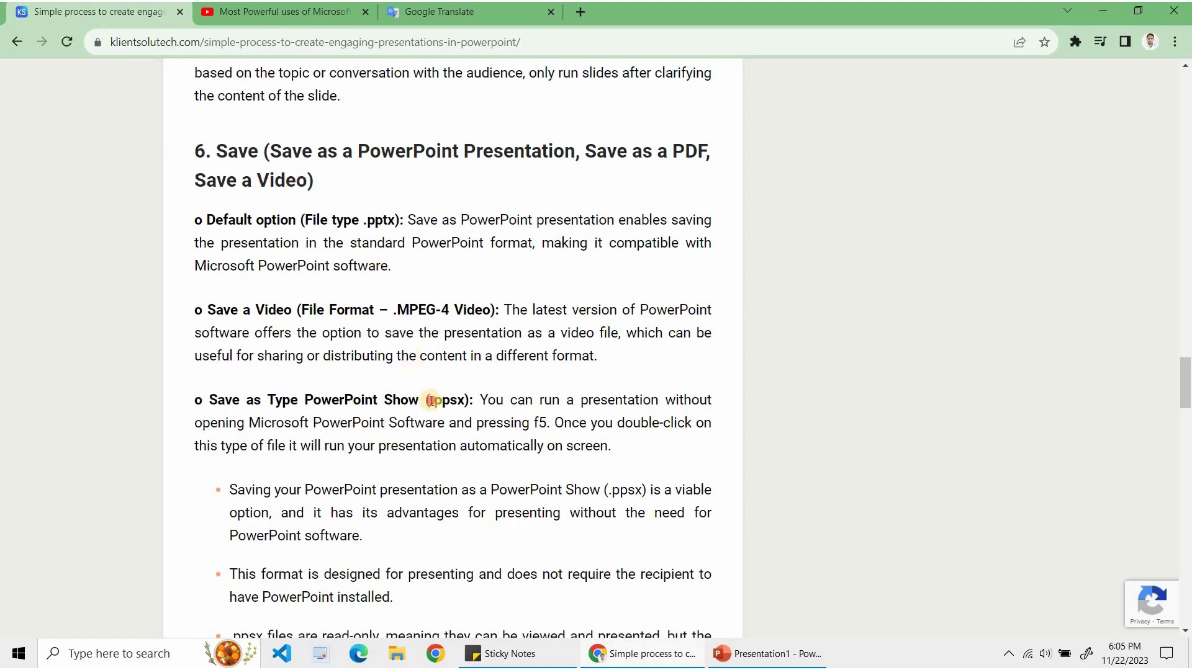
{"action": "left_click_drag", "start_coordinate": [429, 399], "coordinate": [465, 401]}
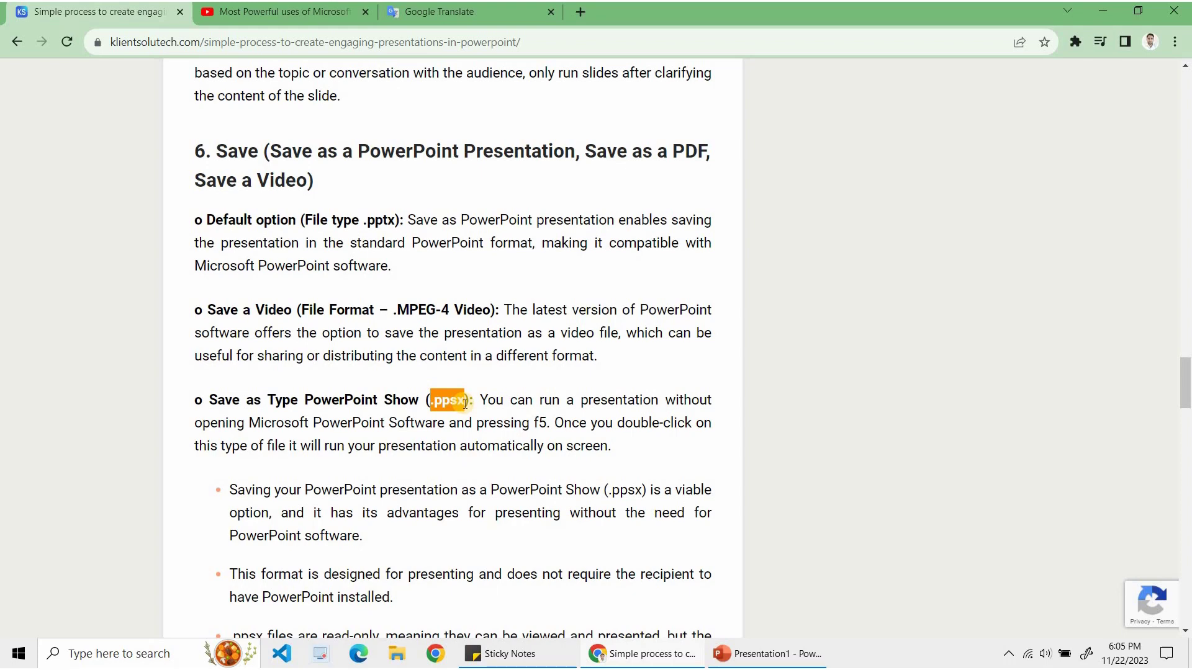
{"action": "key", "text": "alt+Tab"}
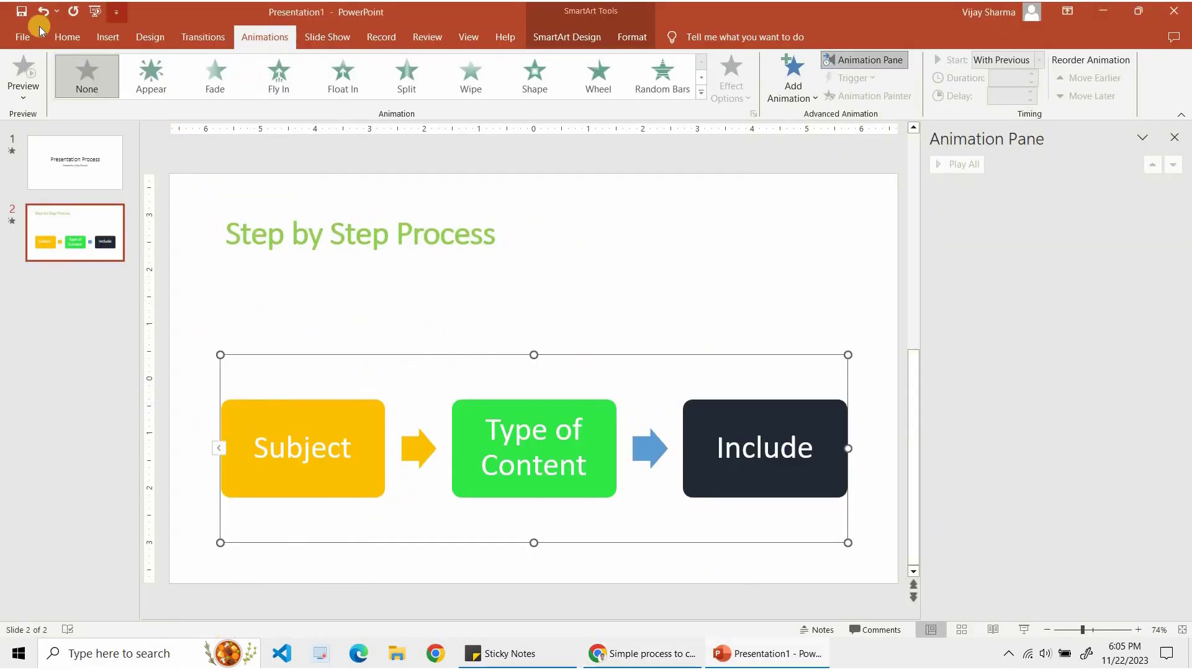
Save 'Presentation Process' in the Desktop folder with Save as type set to PowerPoint Show
{"action": "left_click", "coordinate": [24, 36]}
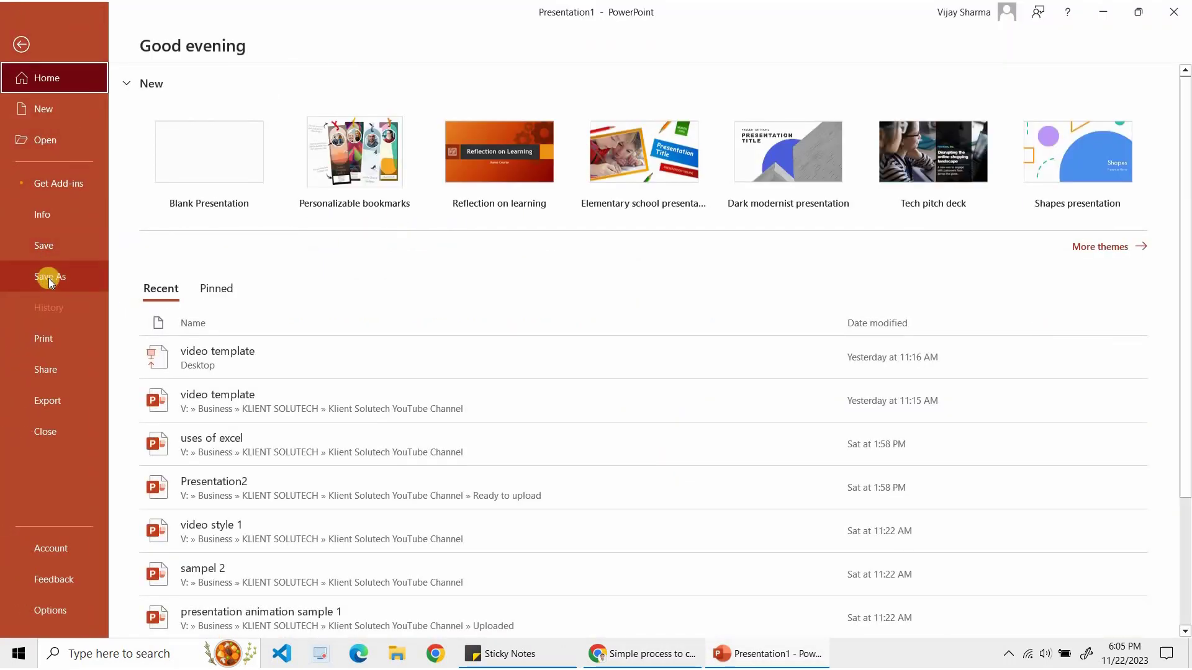
{"action": "left_click", "coordinate": [49, 278]}
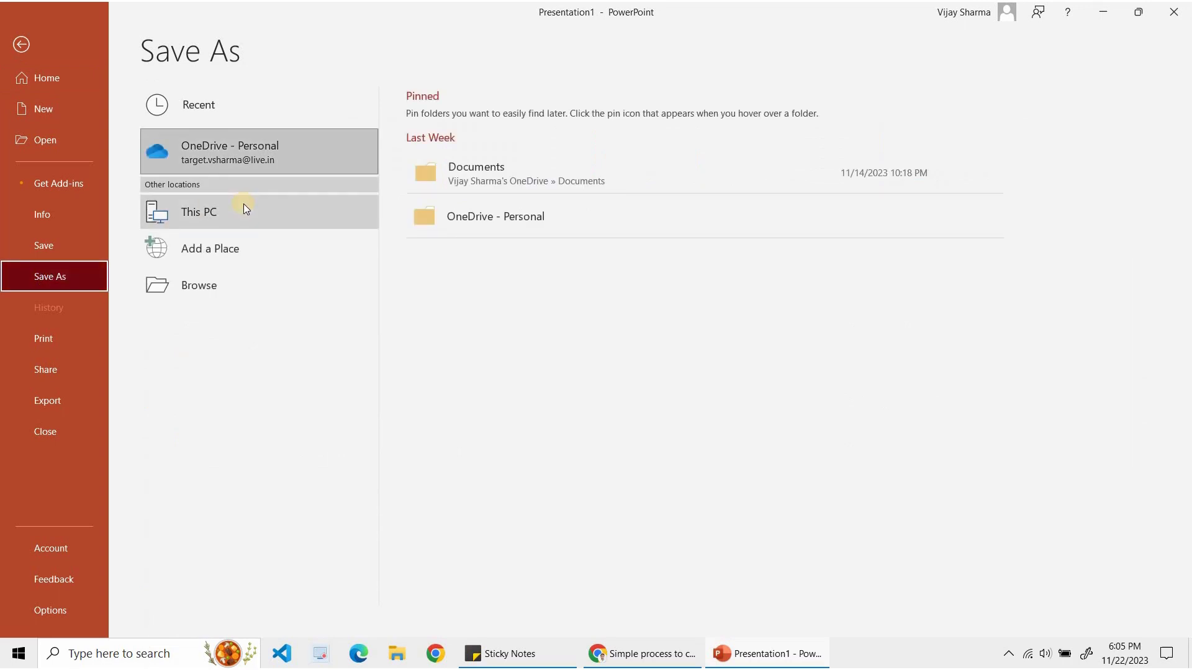
{"action": "left_click", "coordinate": [269, 203]}
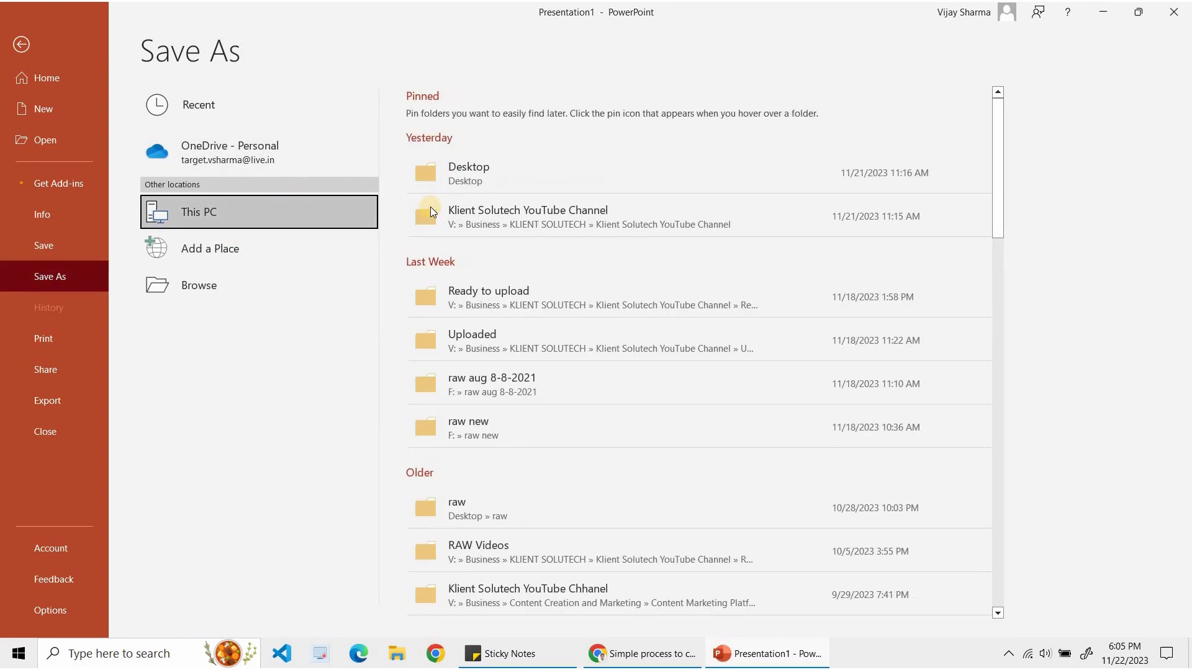
{"action": "left_click", "coordinate": [471, 174]}
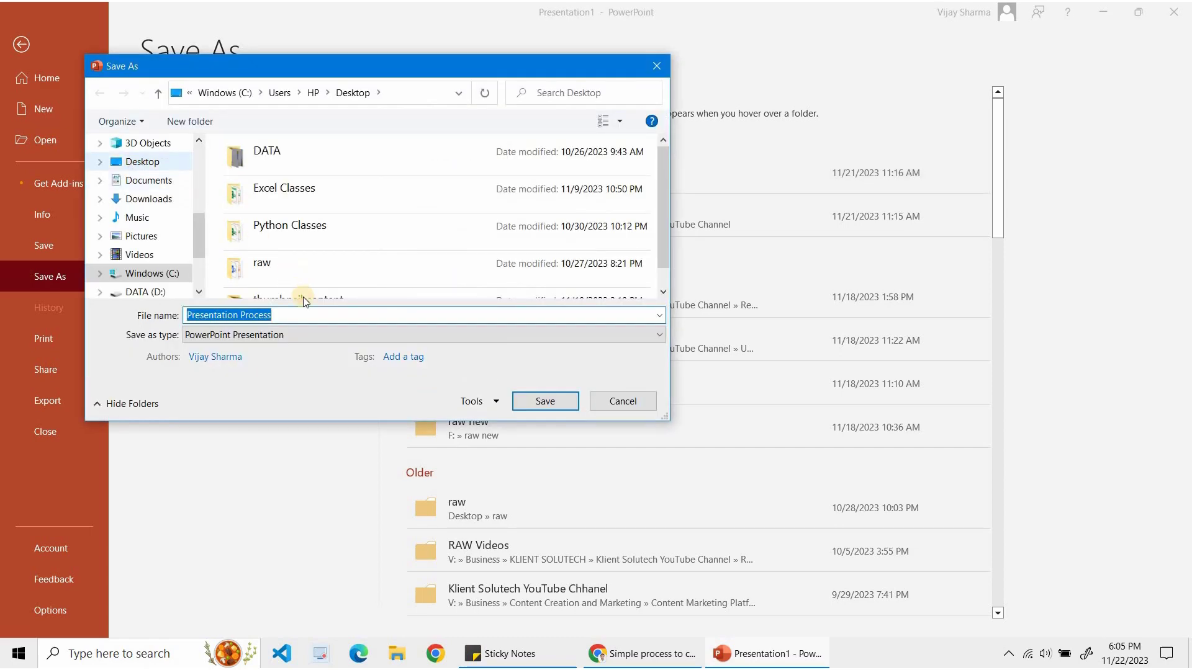
{"action": "left_click", "coordinate": [305, 315]}
{"action": "left_click", "coordinate": [303, 338]}
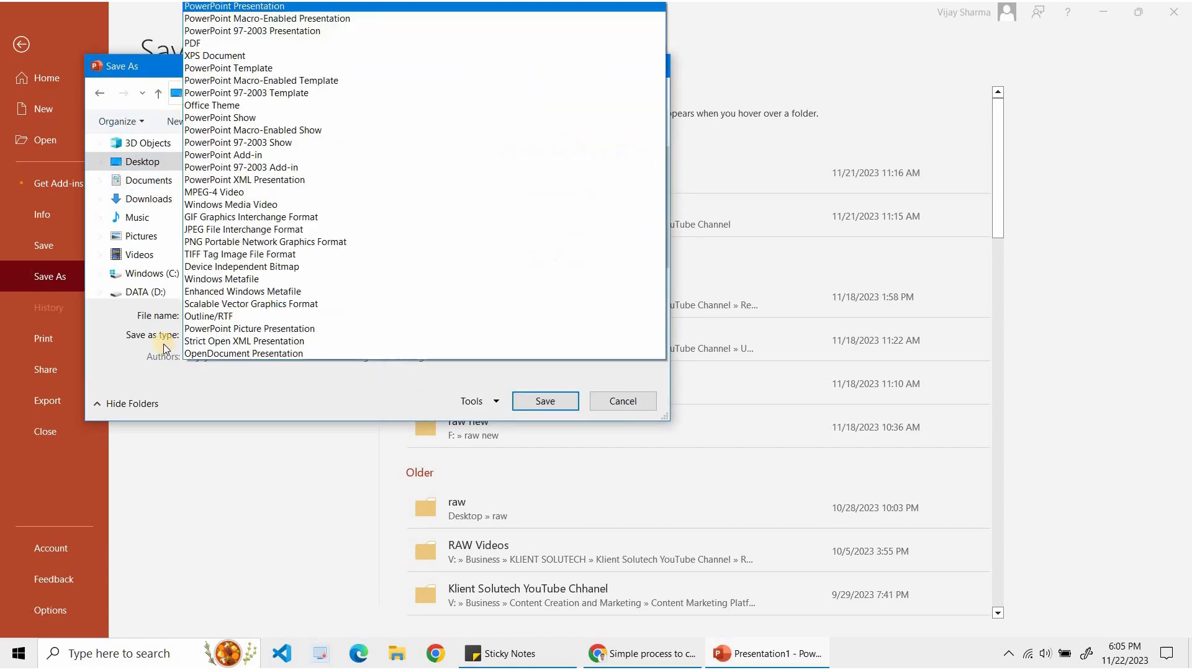
{"action": "left_click", "coordinate": [162, 342]}
{"action": "left_click", "coordinate": [196, 336]}
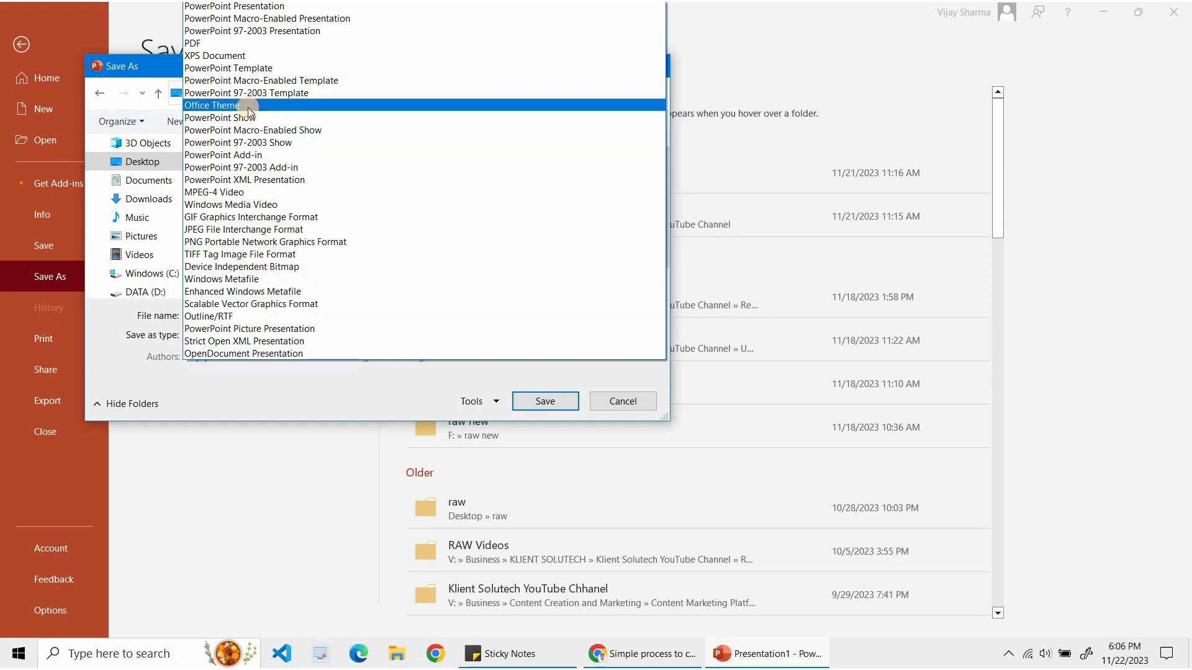
{"action": "left_click", "coordinate": [244, 43]}
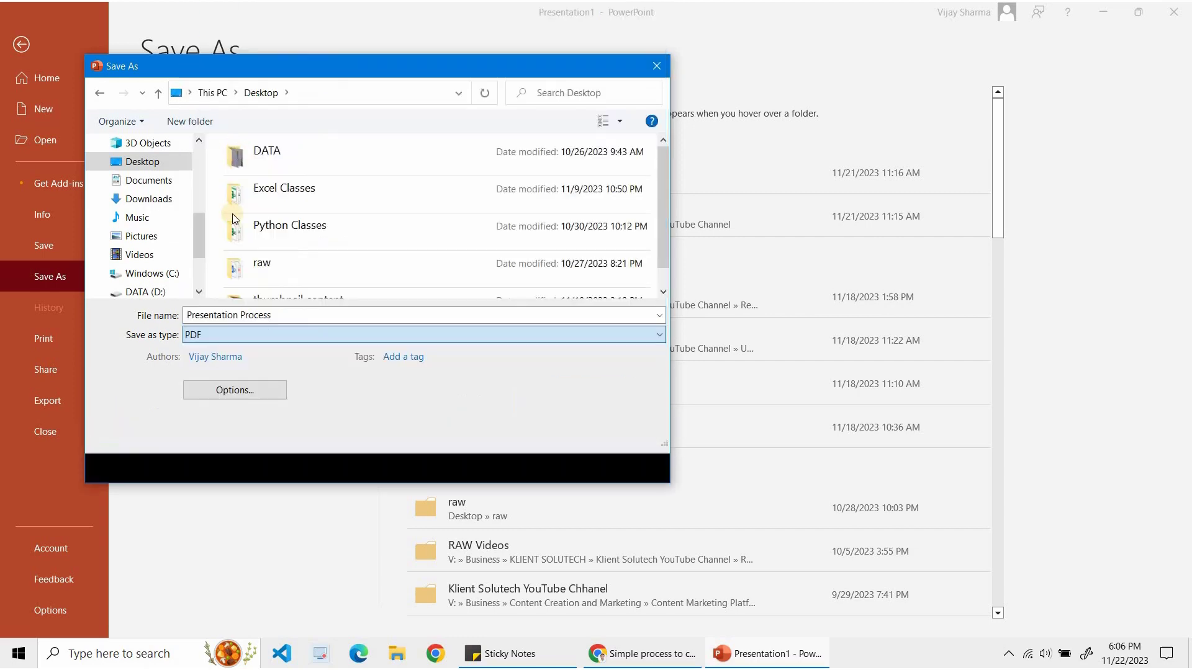
{"action": "left_click", "coordinate": [193, 336]}
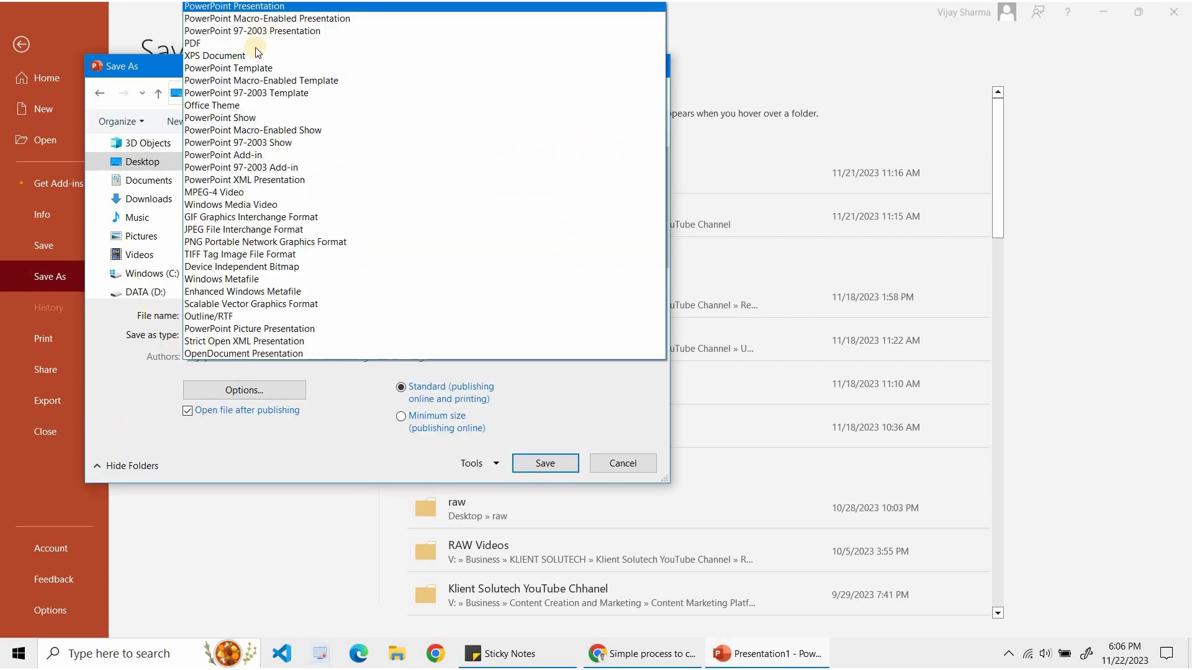
{"action": "left_click", "coordinate": [248, 121]}
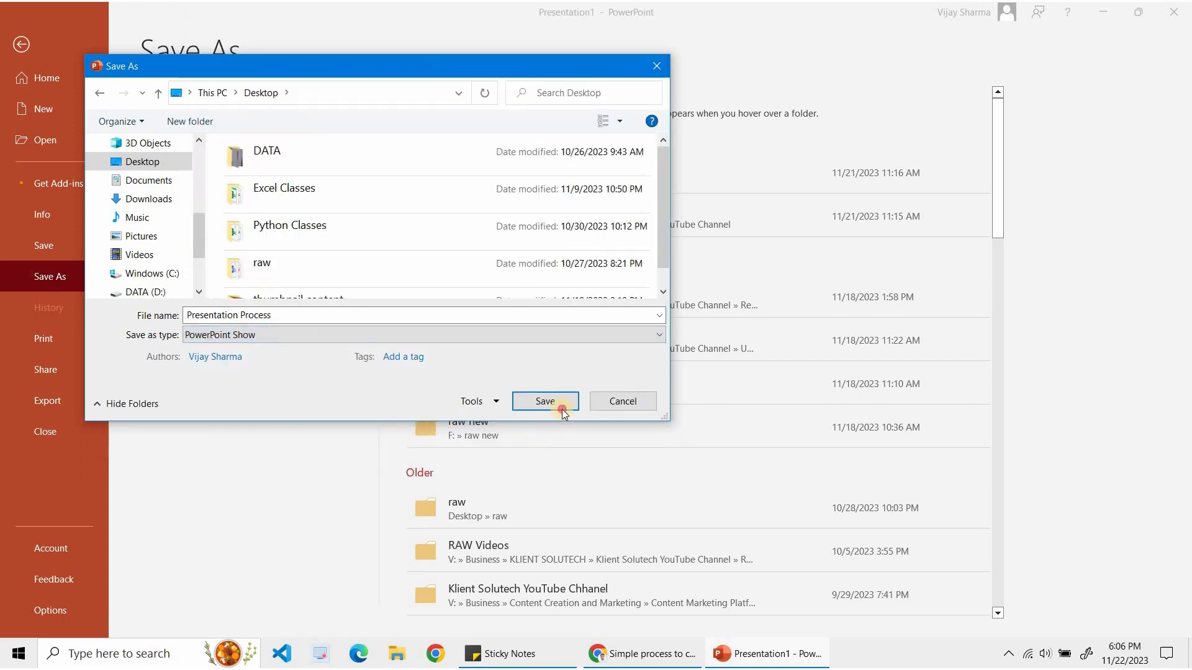
{"action": "left_click", "coordinate": [562, 401]}
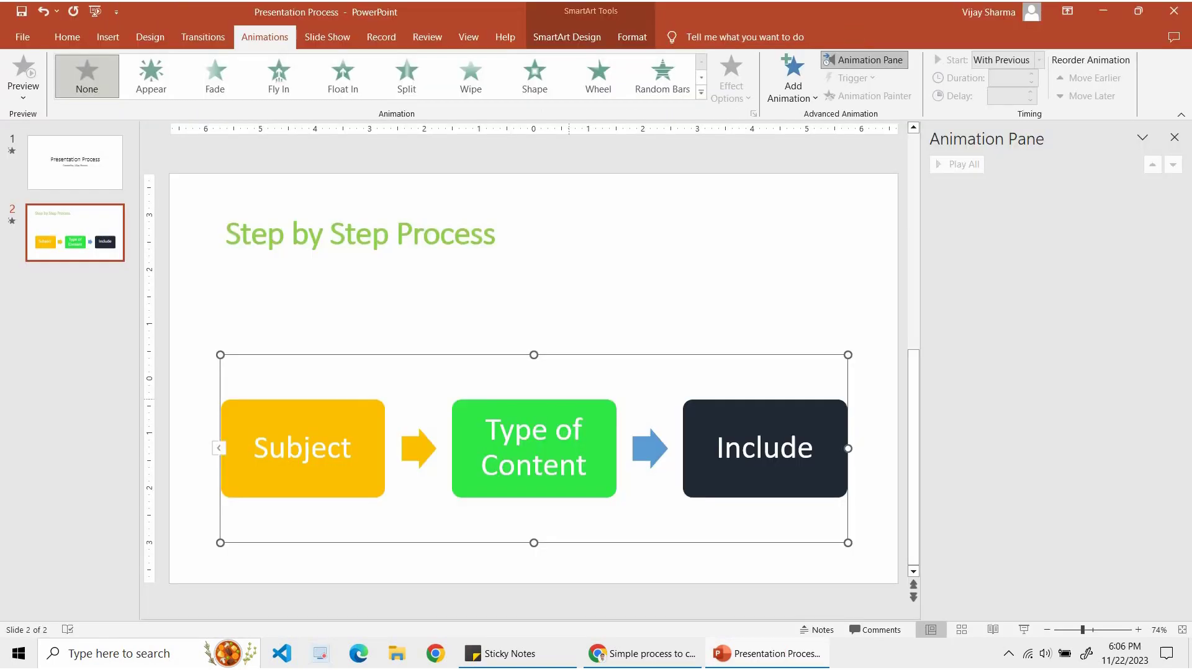
Minimize the windows and launch the Presentation Process show file from the desktop
{"action": "left_click", "coordinate": [1101, 12]}
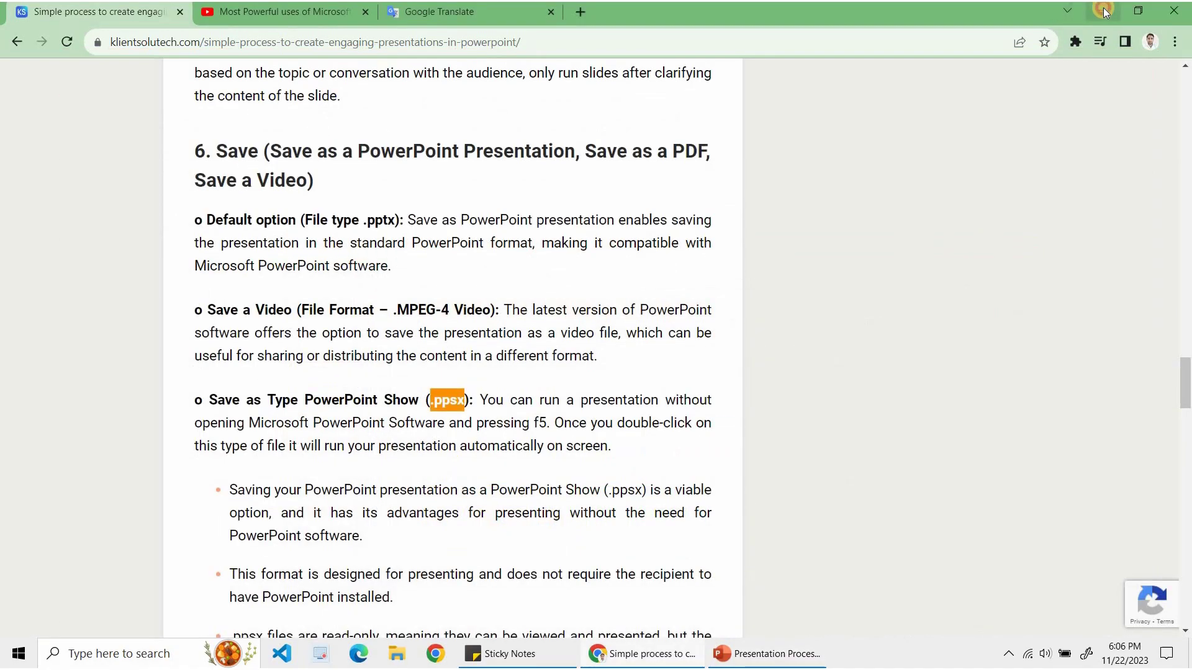
{"action": "left_click", "coordinate": [1103, 10]}
{"action": "left_click", "coordinate": [165, 62]}
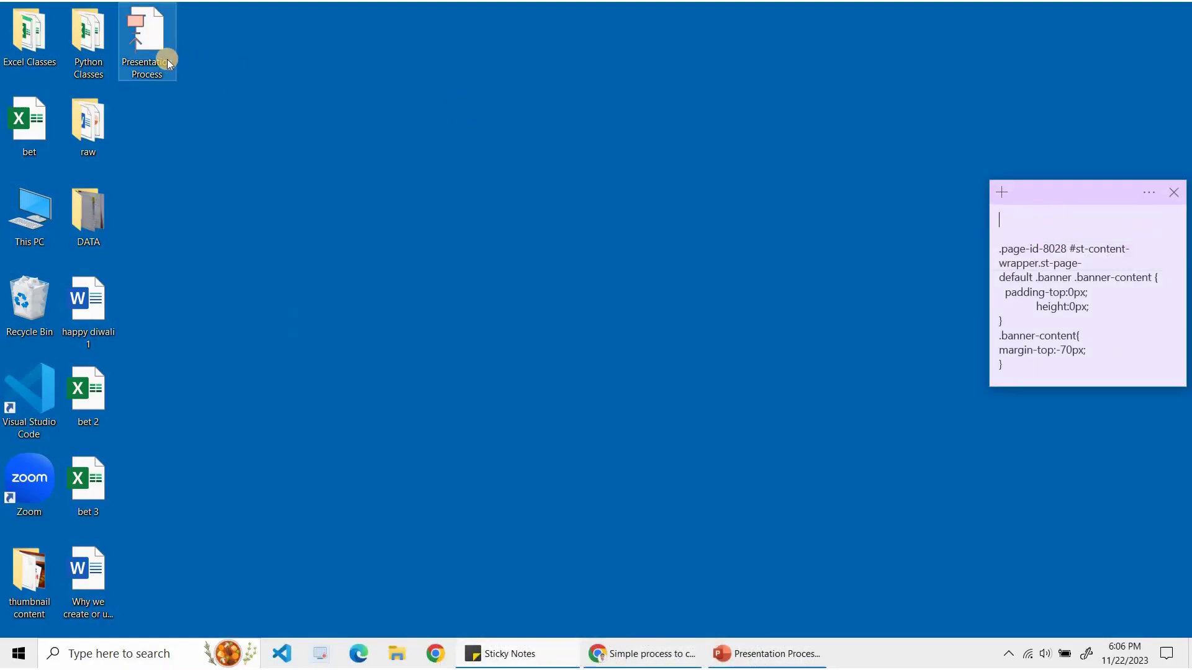
{"action": "double_click", "coordinate": [165, 62]}
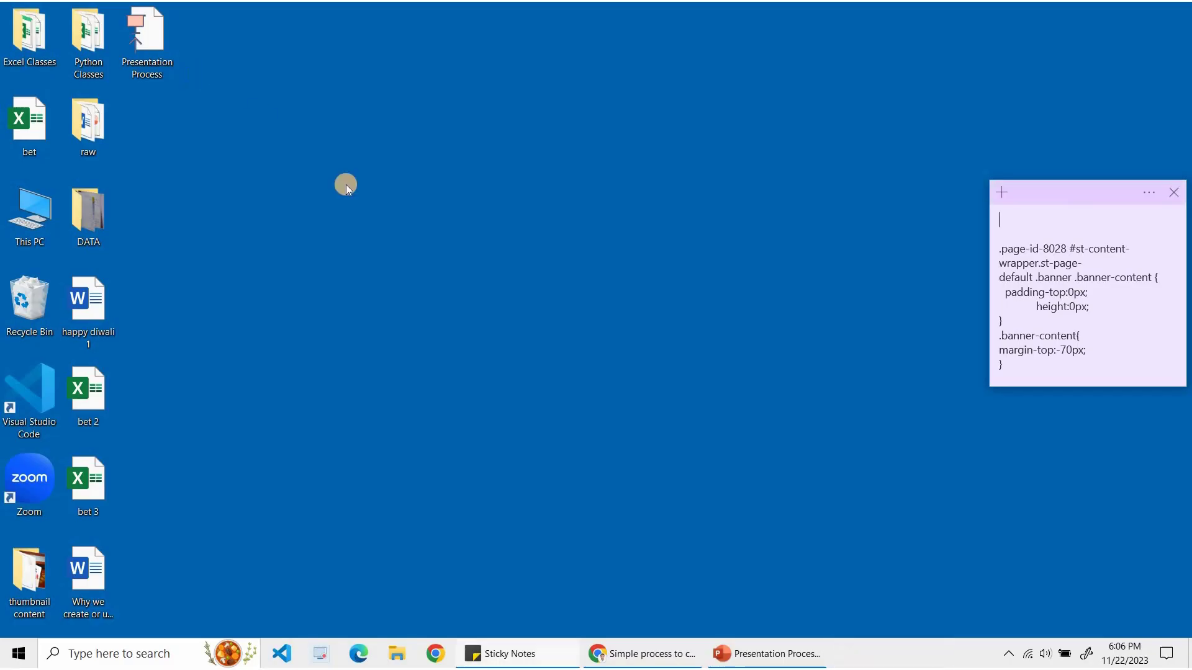
Return to PowerPoint and bring up its File Home page with recent presentations
{"action": "left_click", "coordinate": [642, 653]}
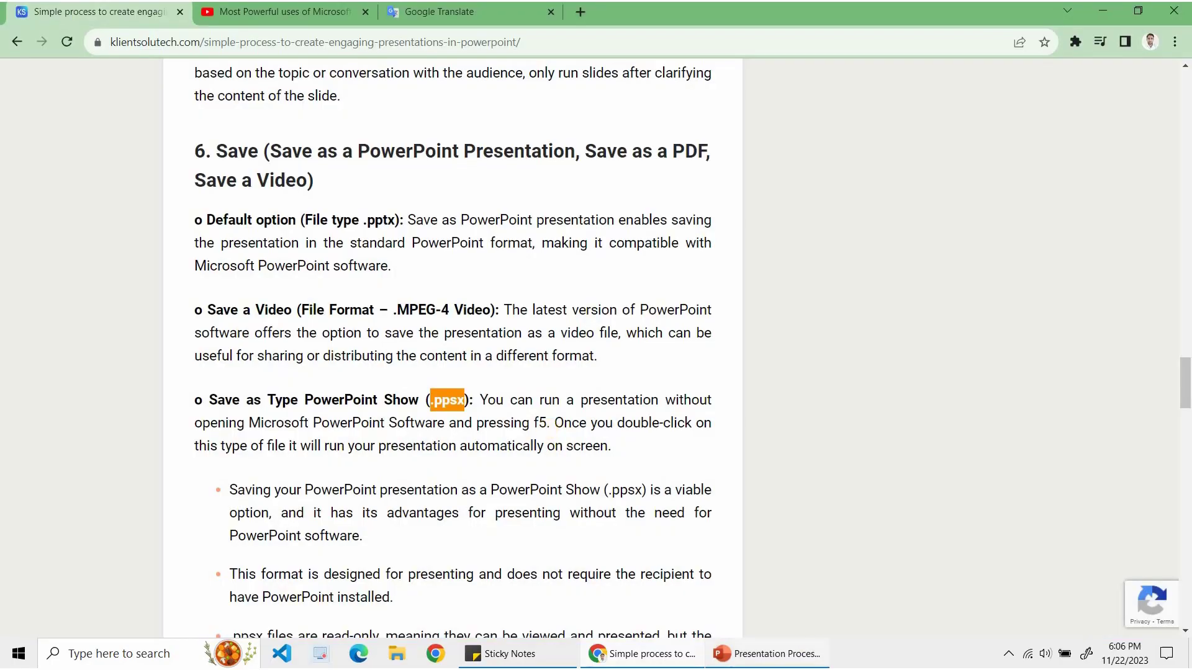
{"action": "left_click", "coordinate": [766, 653]}
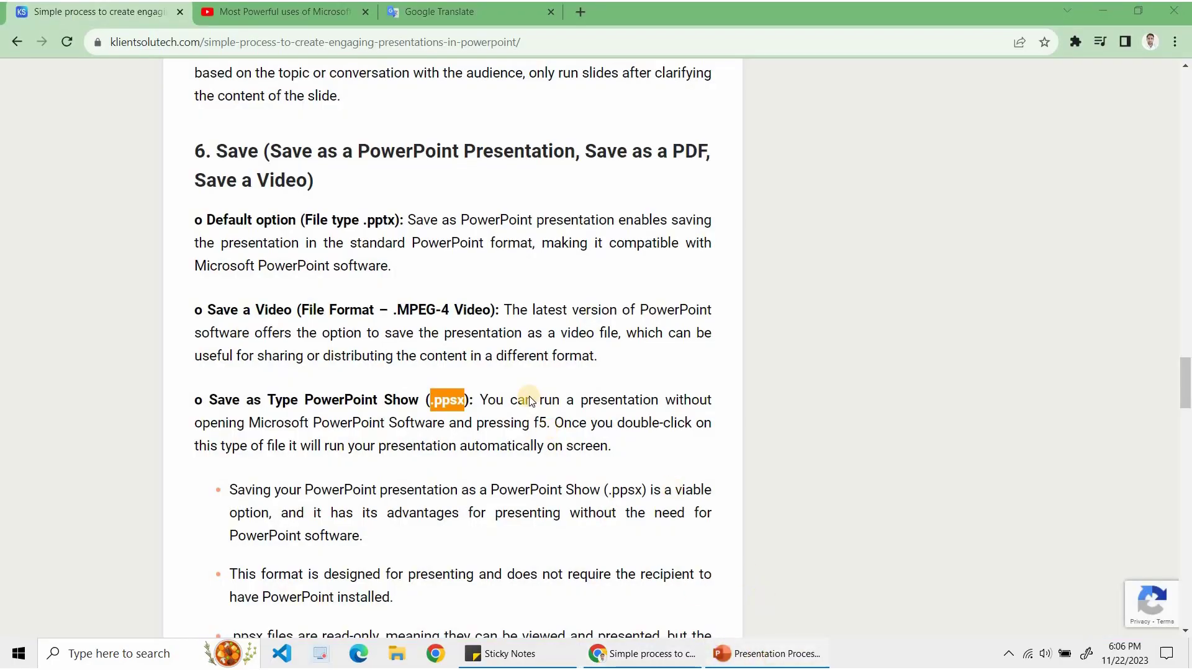
{"action": "left_click", "coordinate": [20, 37]}
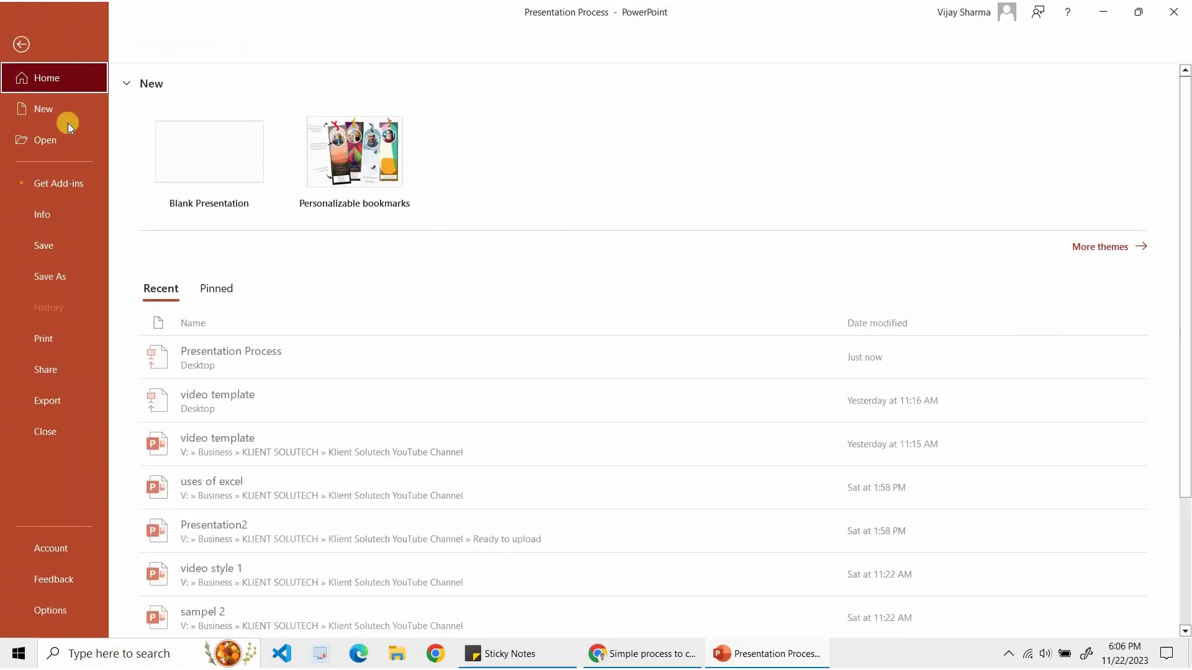
Export the deck to the Desktop as MPEG-4 Video, Presentation Process.mp4
{"action": "left_click", "coordinate": [77, 247]}
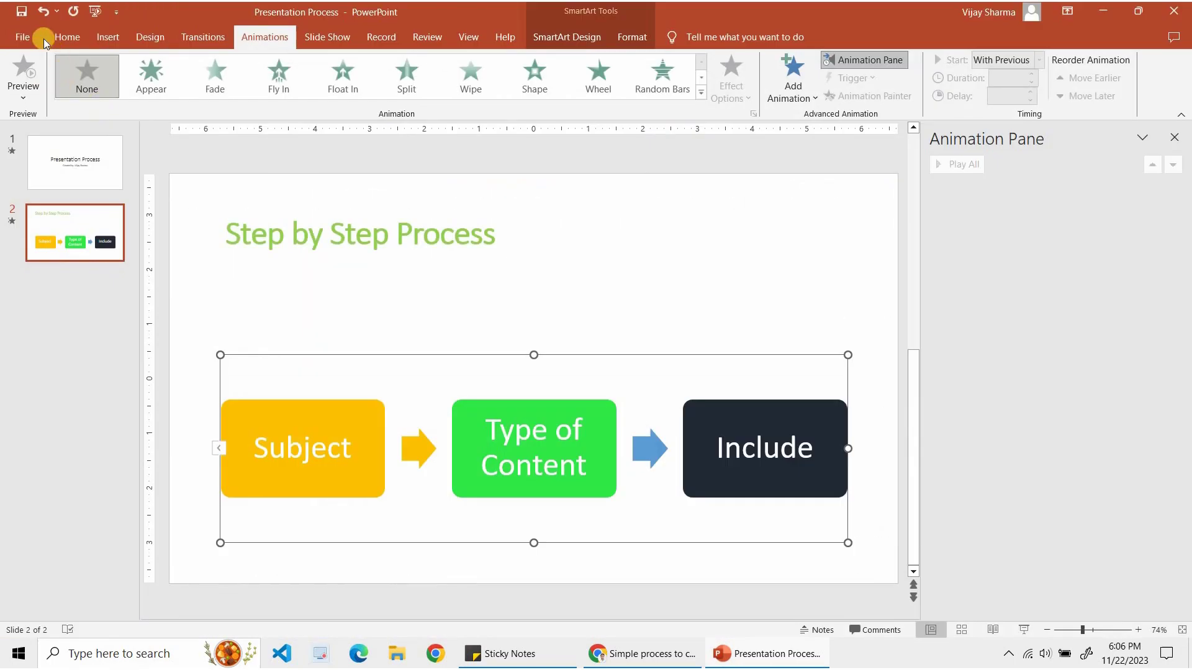
{"action": "left_click", "coordinate": [45, 41]}
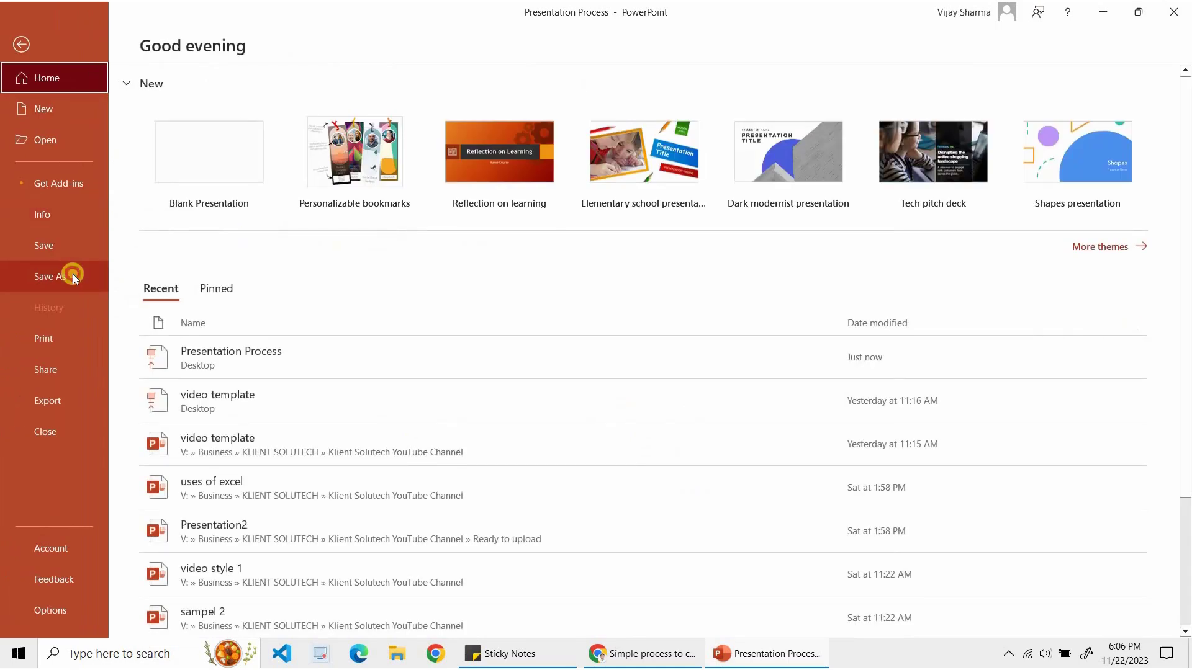
{"action": "left_click", "coordinate": [73, 274]}
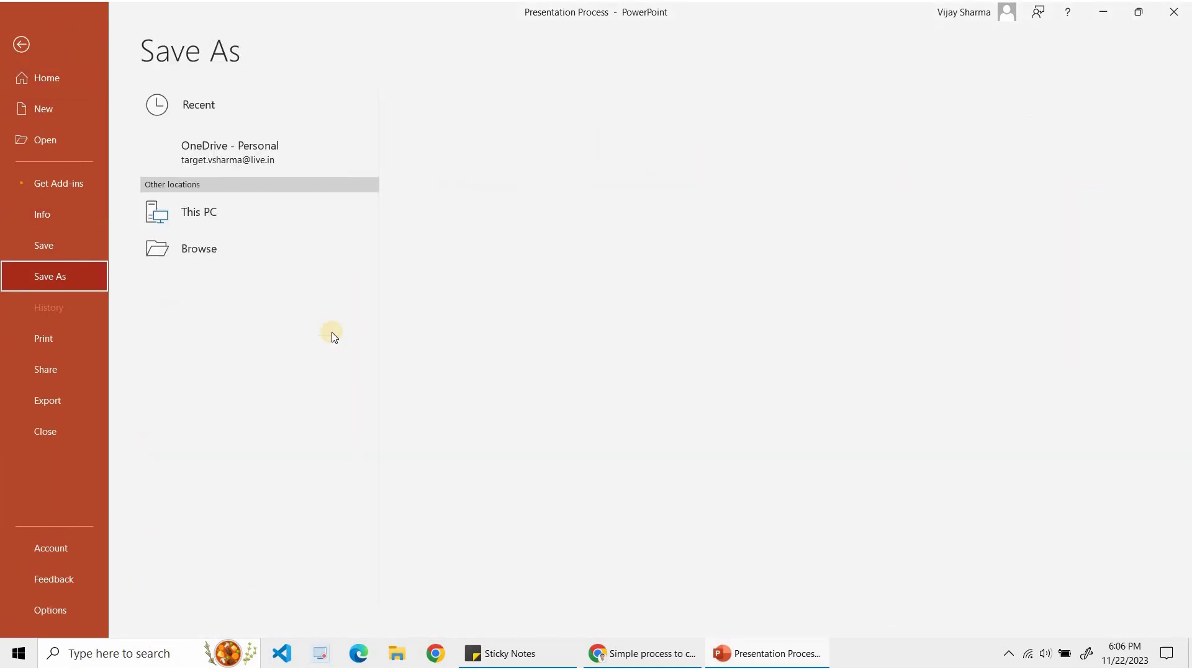
{"action": "left_click", "coordinate": [263, 215]}
{"action": "left_click", "coordinate": [467, 178]}
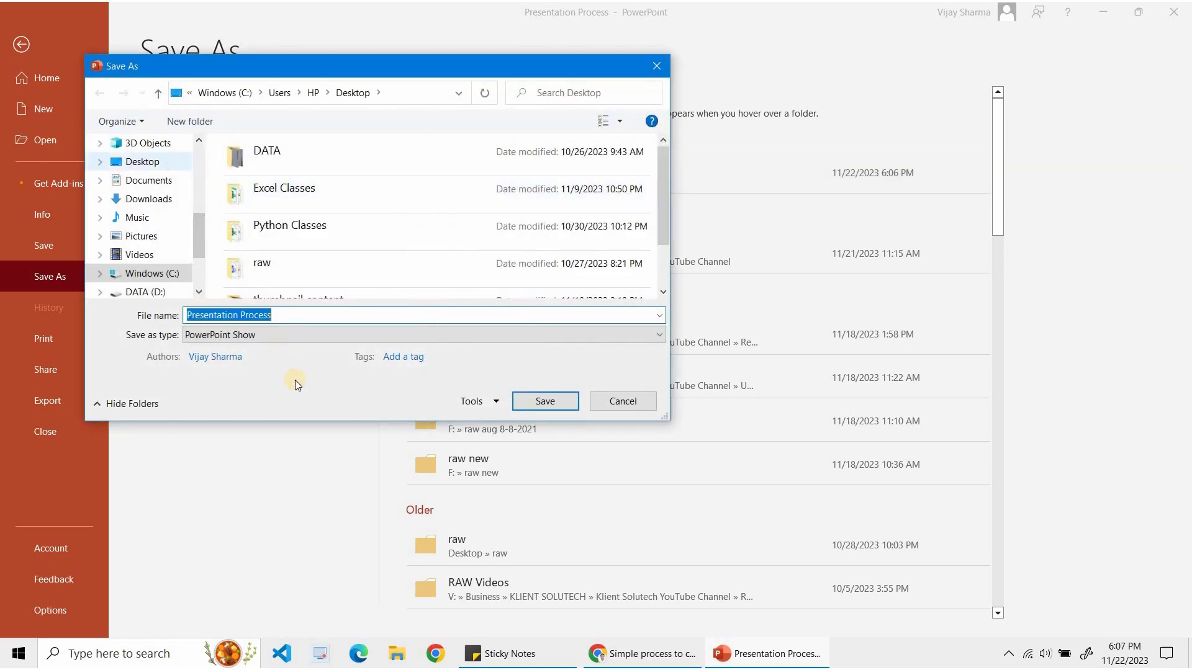
{"action": "left_click", "coordinate": [327, 335]}
{"action": "left_click", "coordinate": [326, 334]}
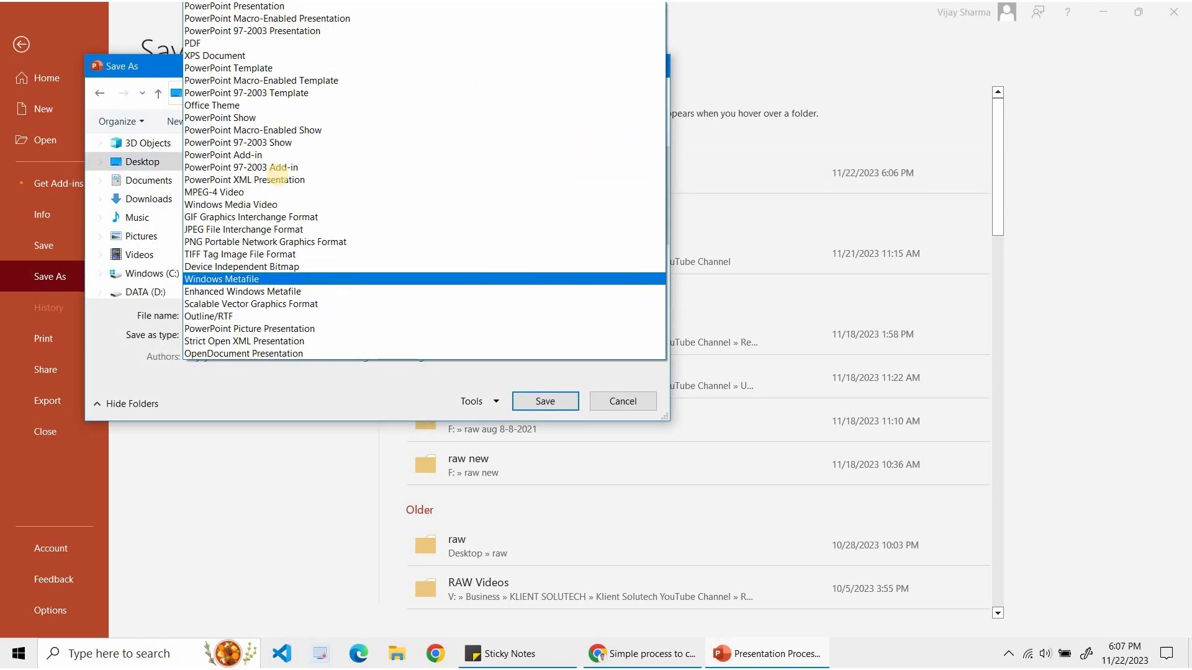
{"action": "left_click", "coordinate": [275, 193]}
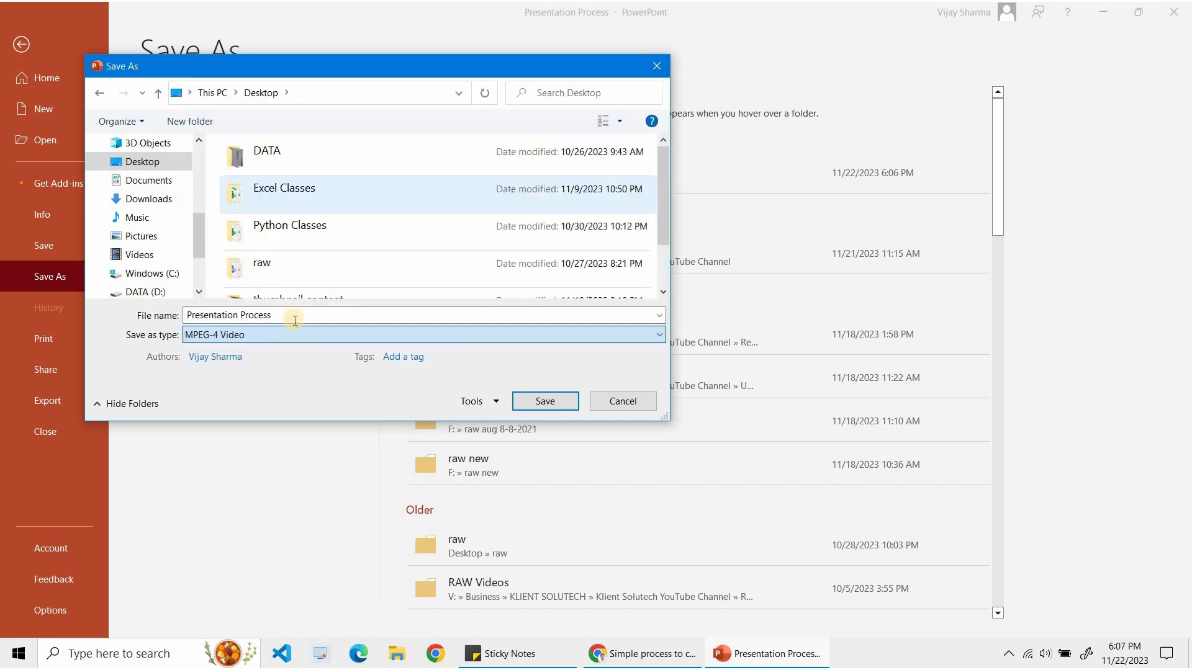
{"action": "left_click", "coordinate": [532, 398]}
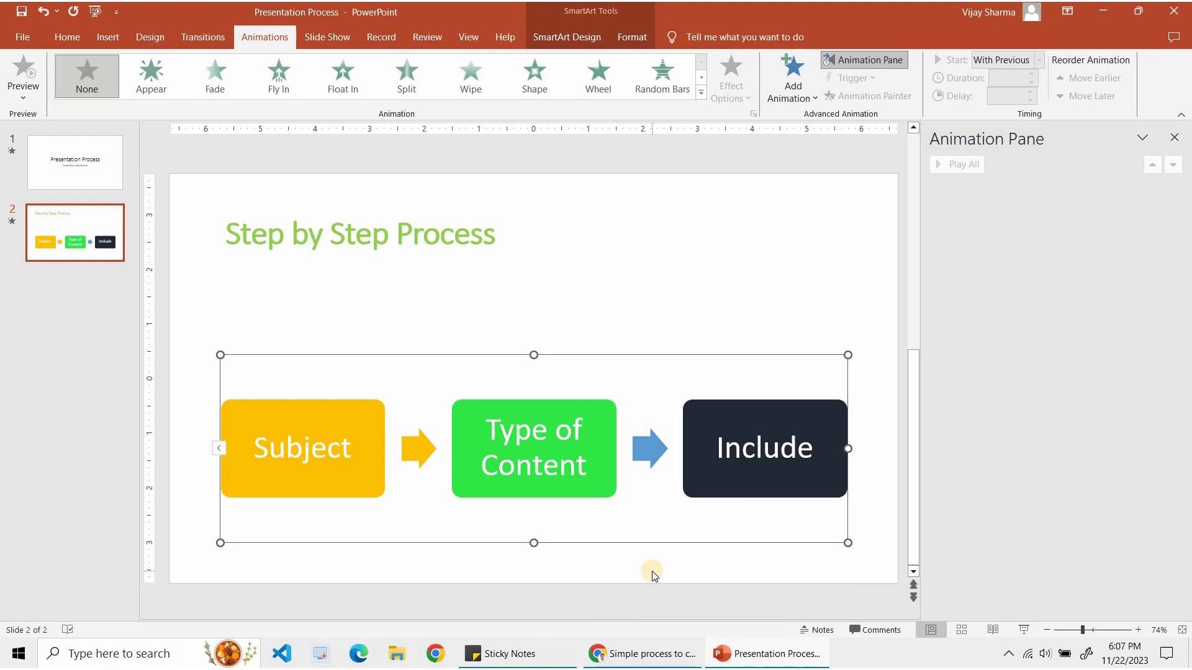
Play Presentation Process.mp4 from the desktop in Media Player, then return to the Chrome article
{"action": "left_click", "coordinate": [1108, 16]}
{"action": "left_click", "coordinate": [1107, 17]}
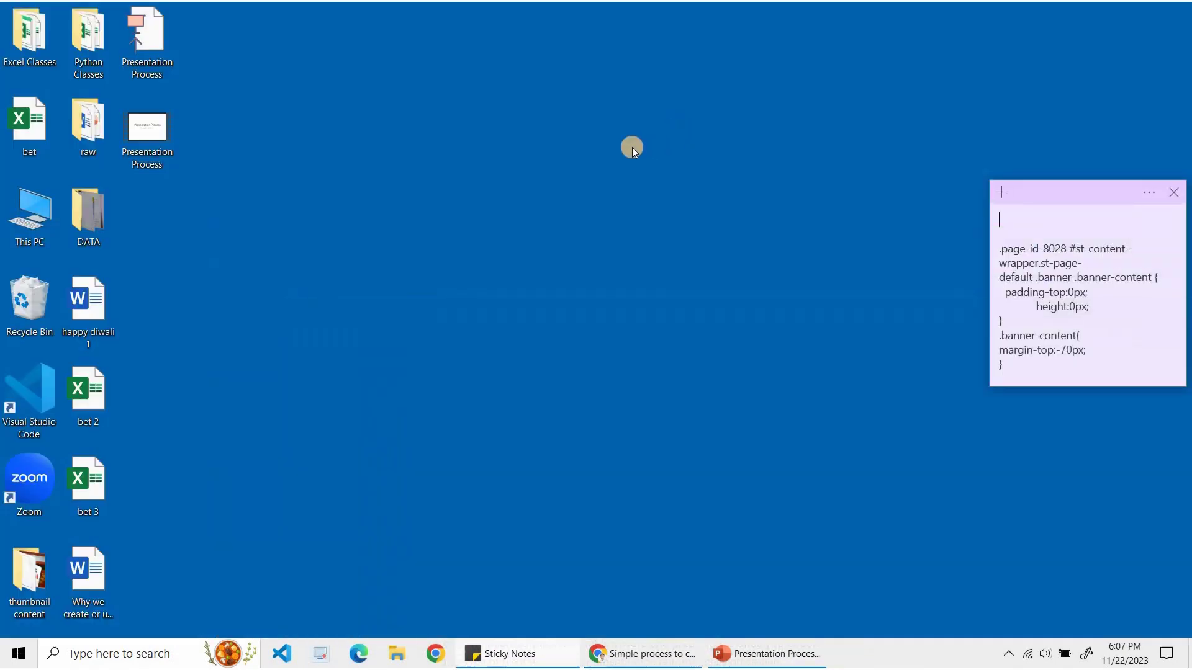
{"action": "left_click", "coordinate": [162, 143]}
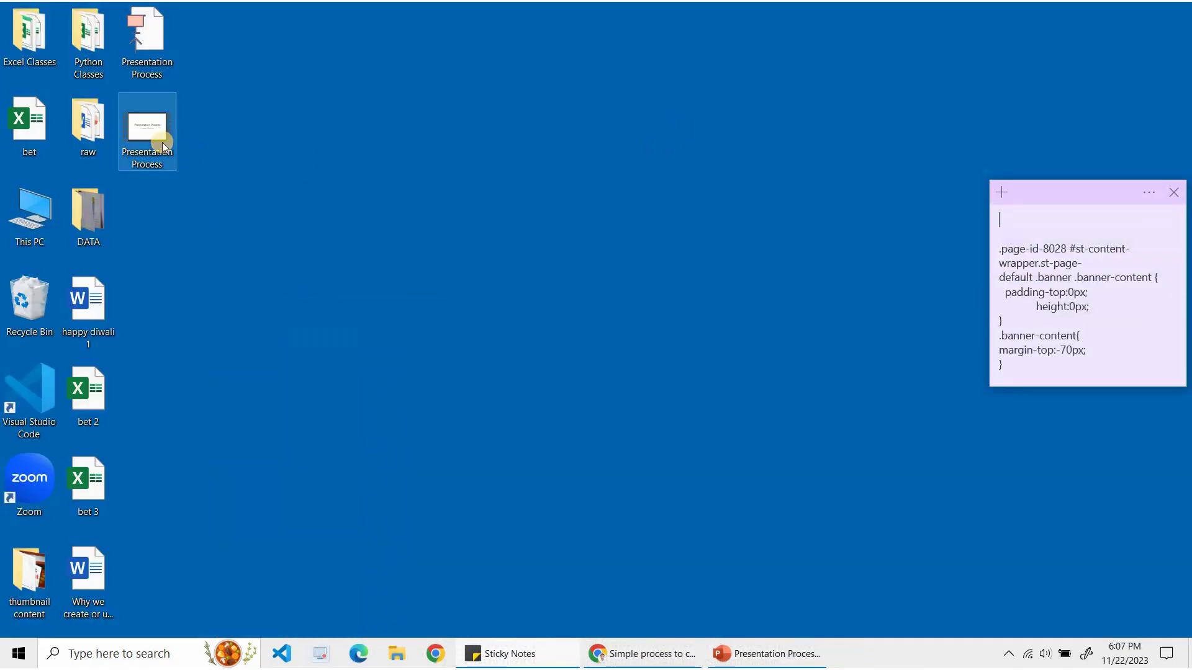
{"action": "right_click", "coordinate": [162, 143]}
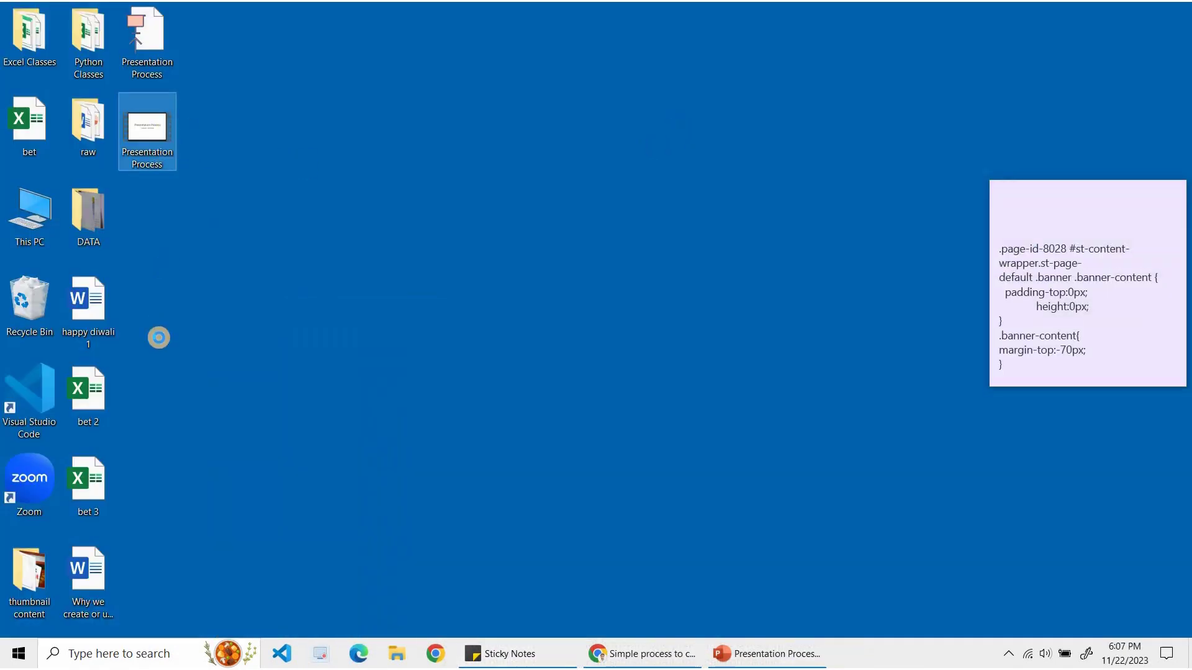
{"action": "left_click", "coordinate": [234, 122]}
{"action": "left_click", "coordinate": [162, 126]}
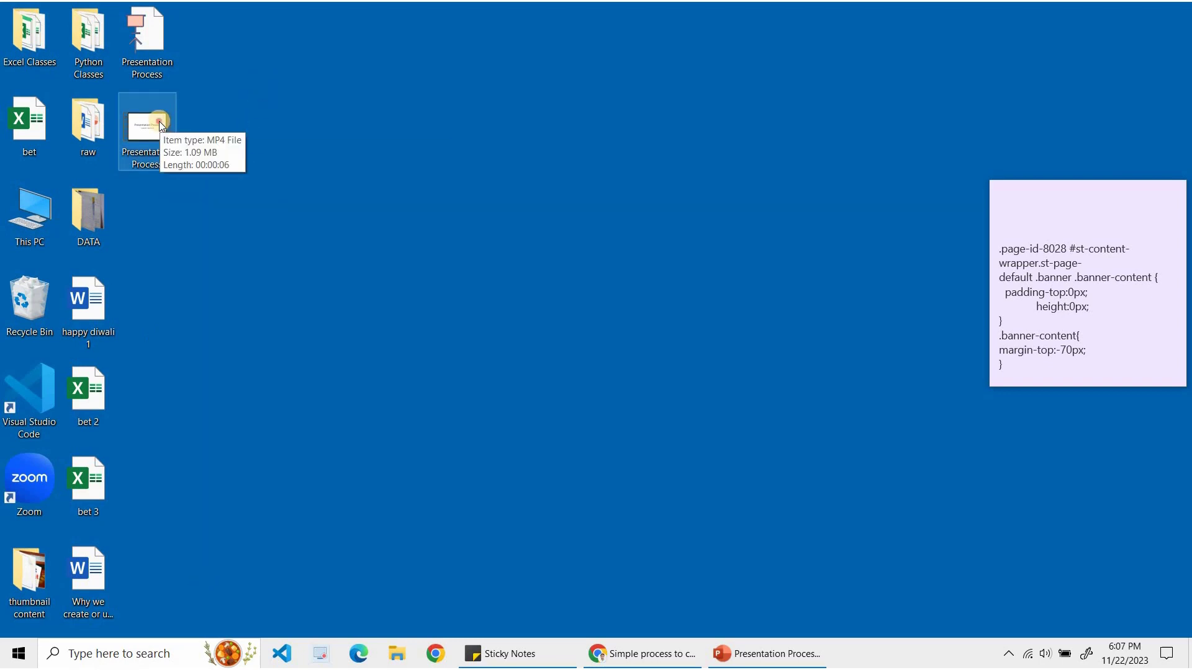
{"action": "double_click", "coordinate": [161, 126]}
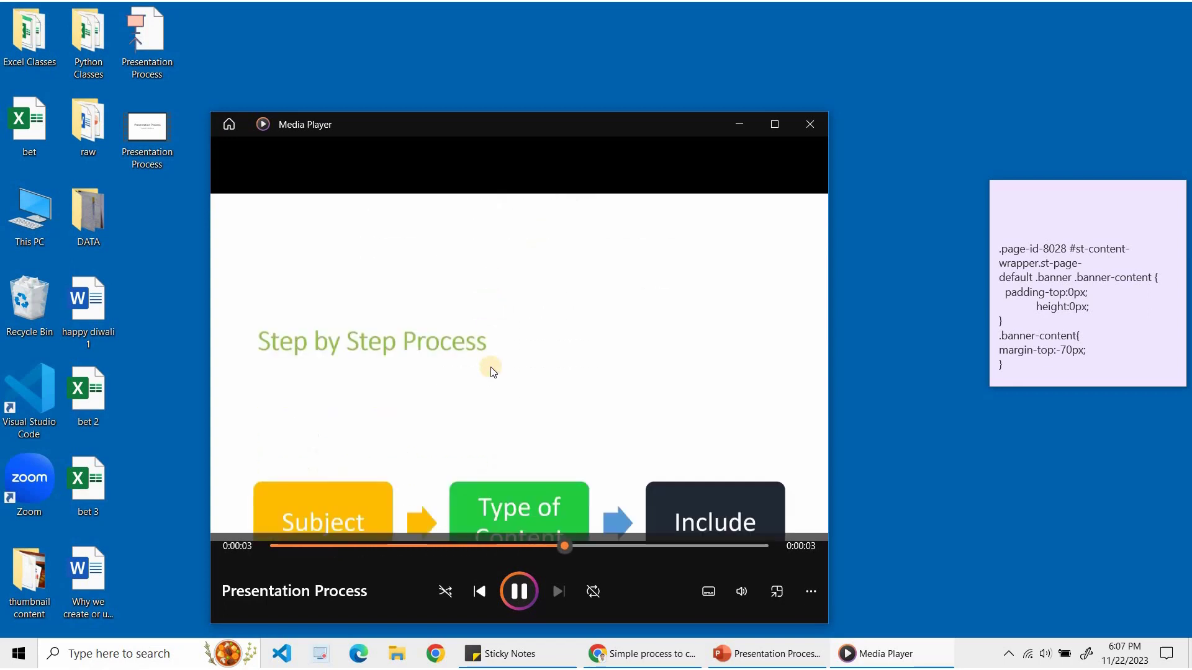
{"action": "left_click", "coordinate": [800, 126]}
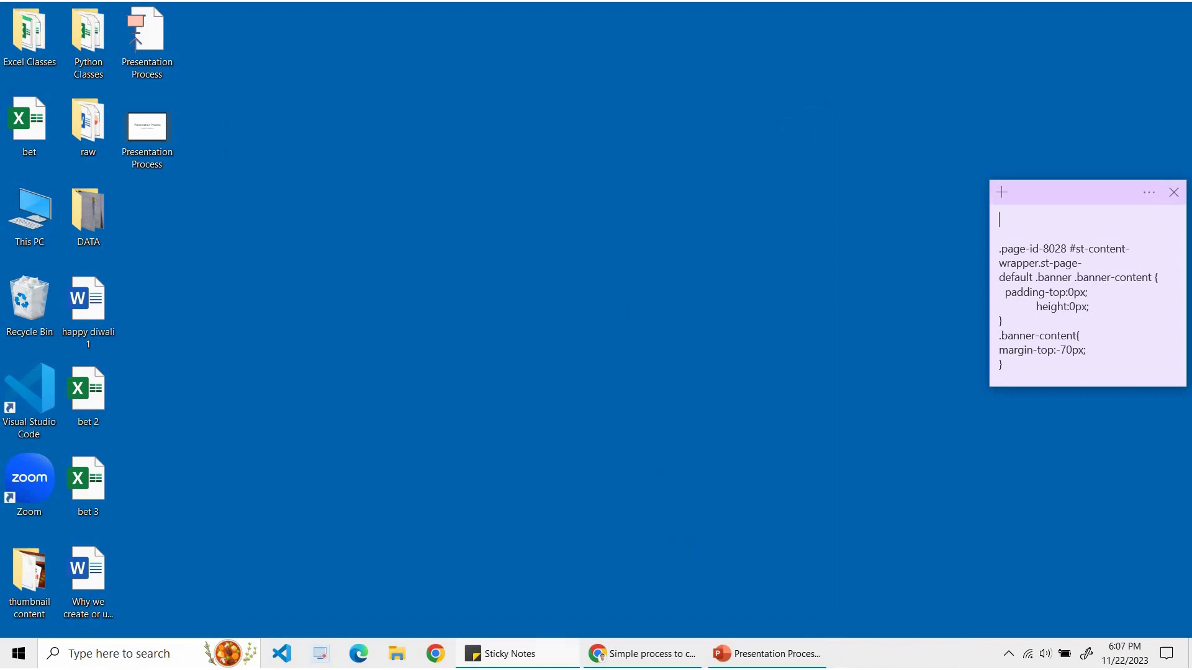
{"action": "left_click", "coordinate": [628, 662]}
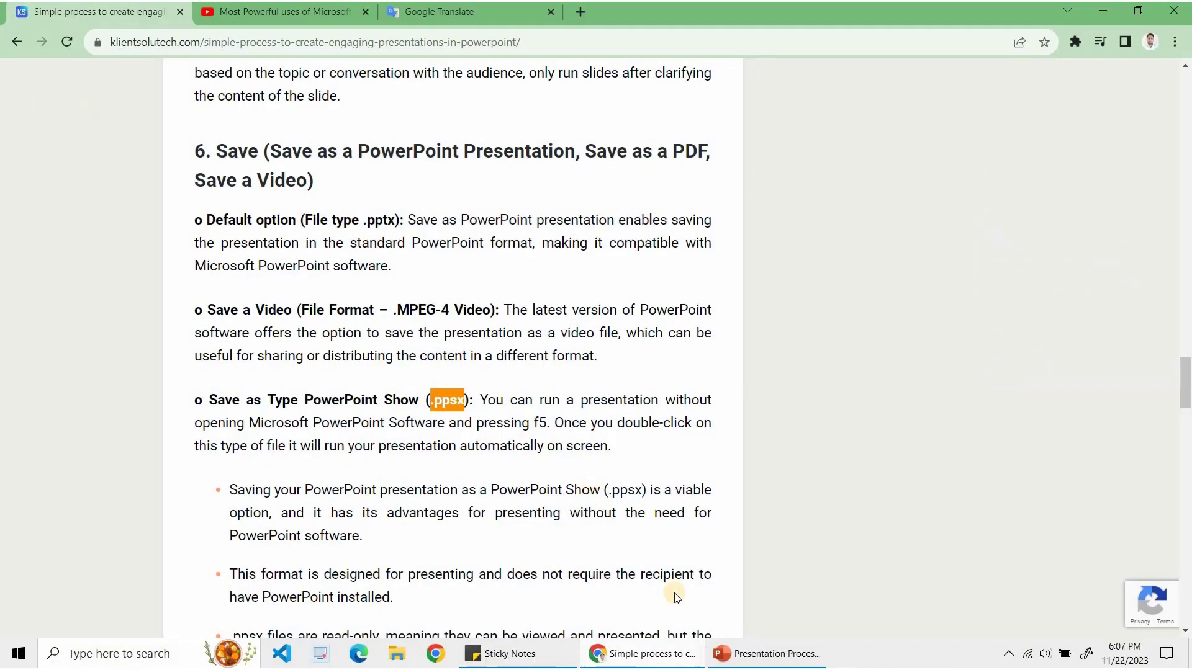
Read the article's 'Alternative or quick process' section, then go back to the Step by Step Process slide
{"action": "key", "text": "alt+Tab"}
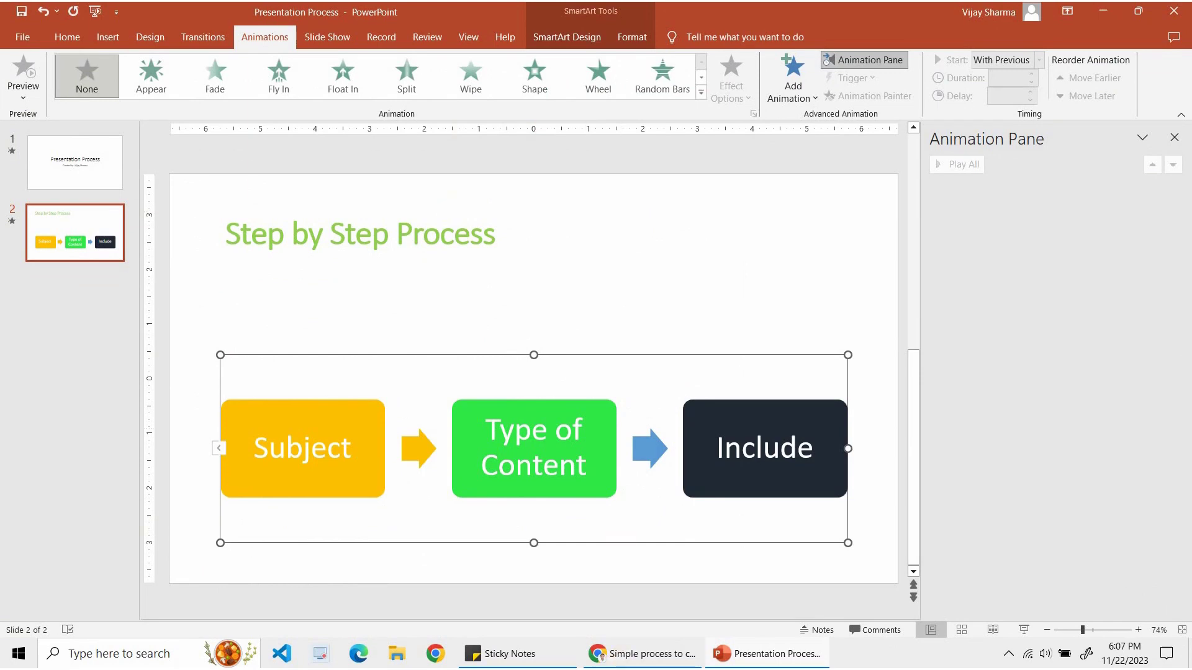
{"action": "left_click", "coordinate": [495, 378]}
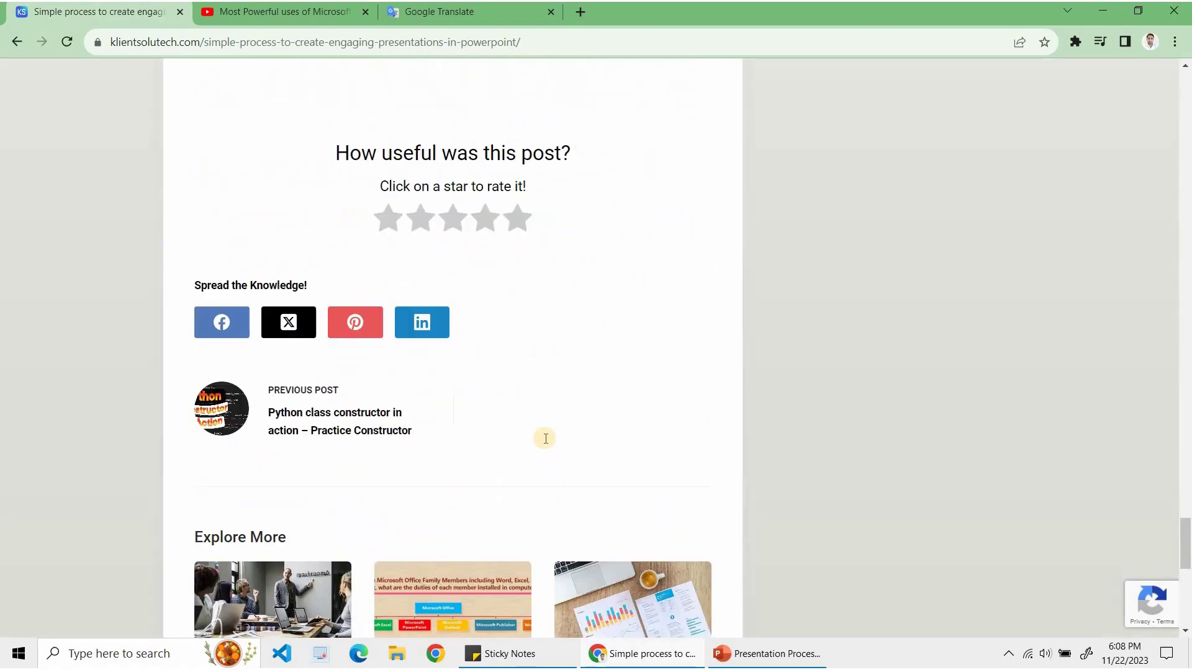
{"action": "scroll", "coordinate": [545, 438], "scroll_direction": "up", "scroll_amount": 6}
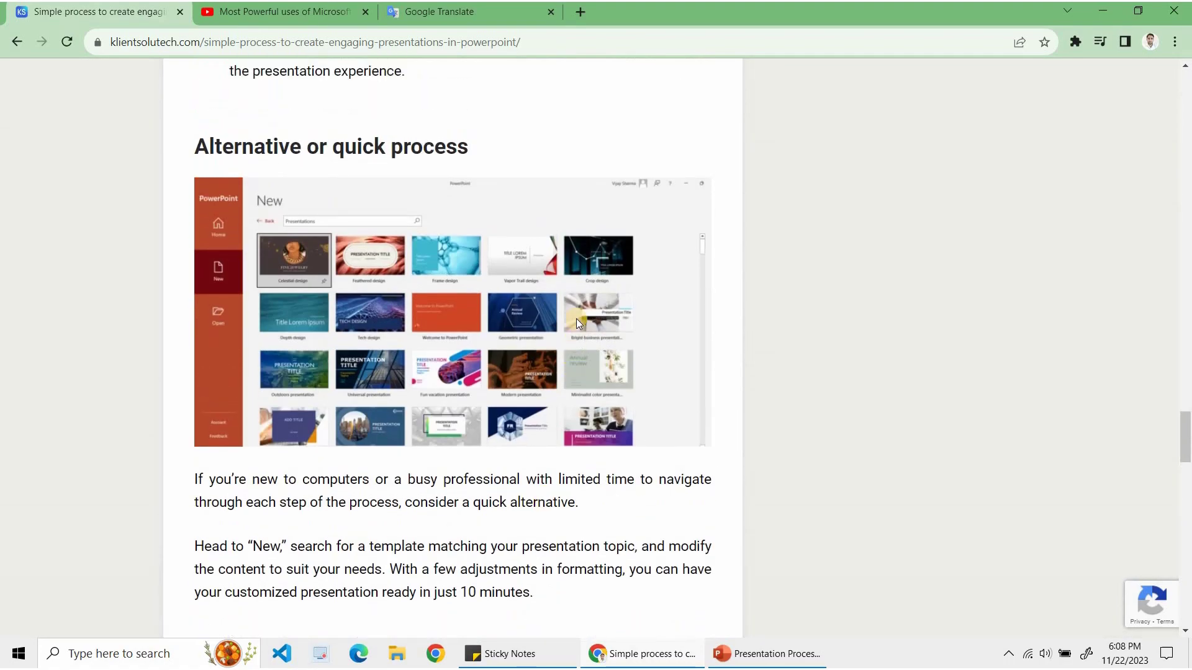
{"action": "left_click", "coordinate": [753, 659]}
Bring up the New page's template gallery
{"action": "left_click", "coordinate": [28, 39]}
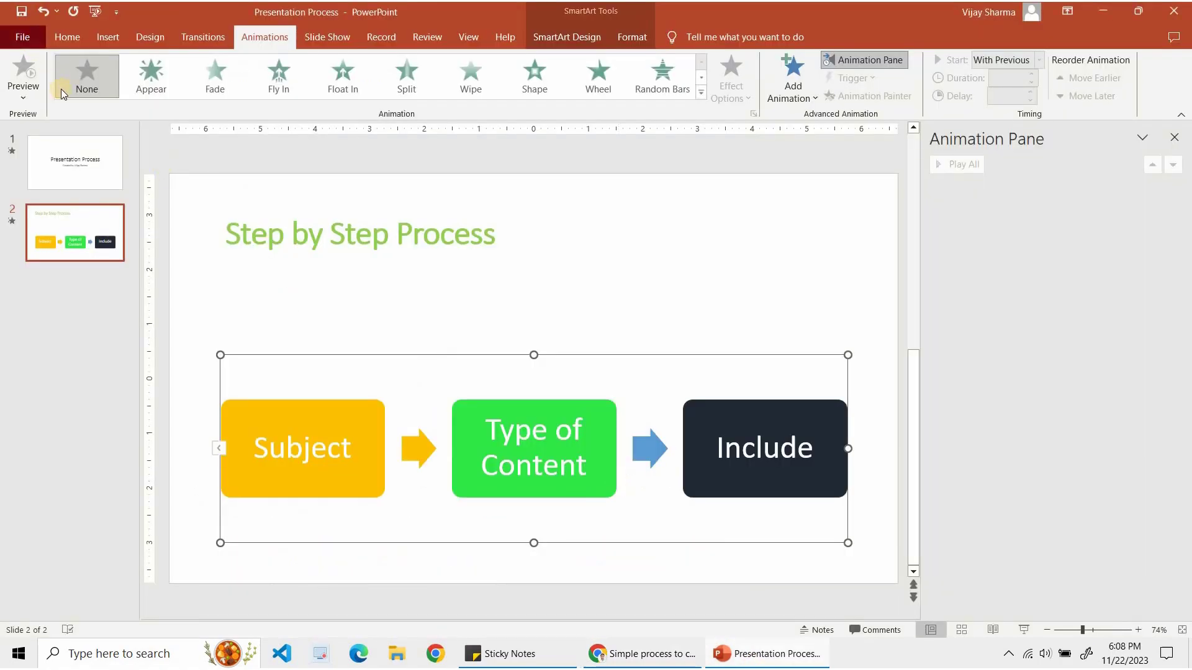
{"action": "left_click", "coordinate": [81, 109]}
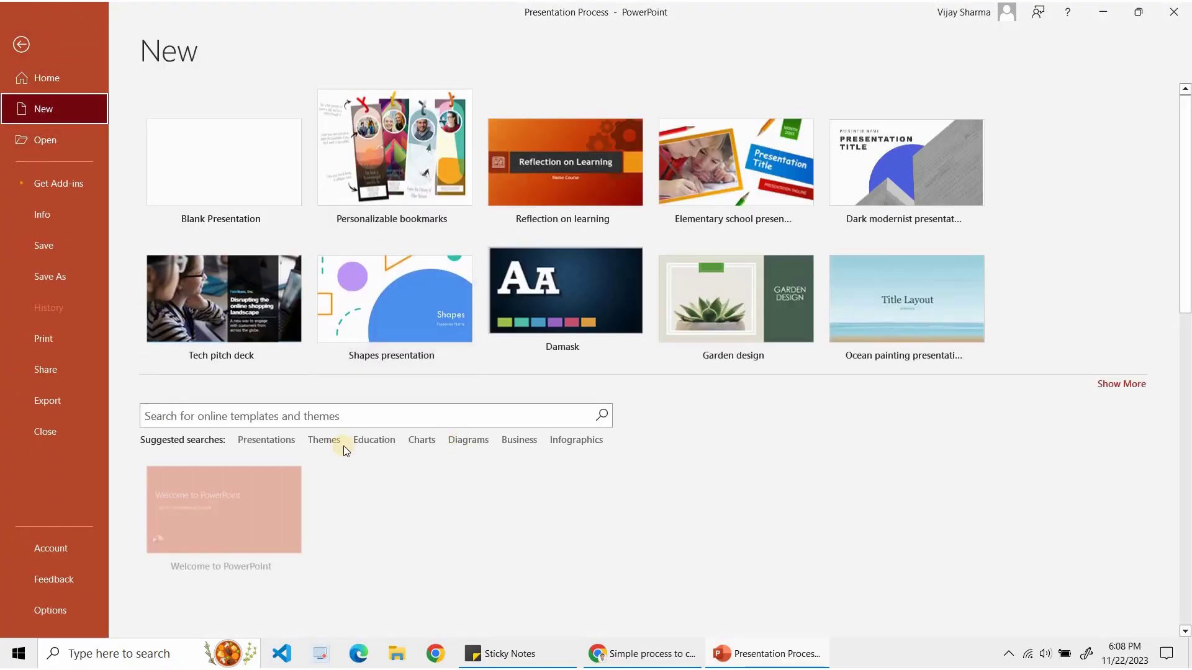
{"action": "scroll", "coordinate": [486, 533], "scroll_direction": "down", "scroll_amount": 3}
{"action": "scroll", "coordinate": [486, 530], "scroll_direction": "down", "scroll_amount": 3}
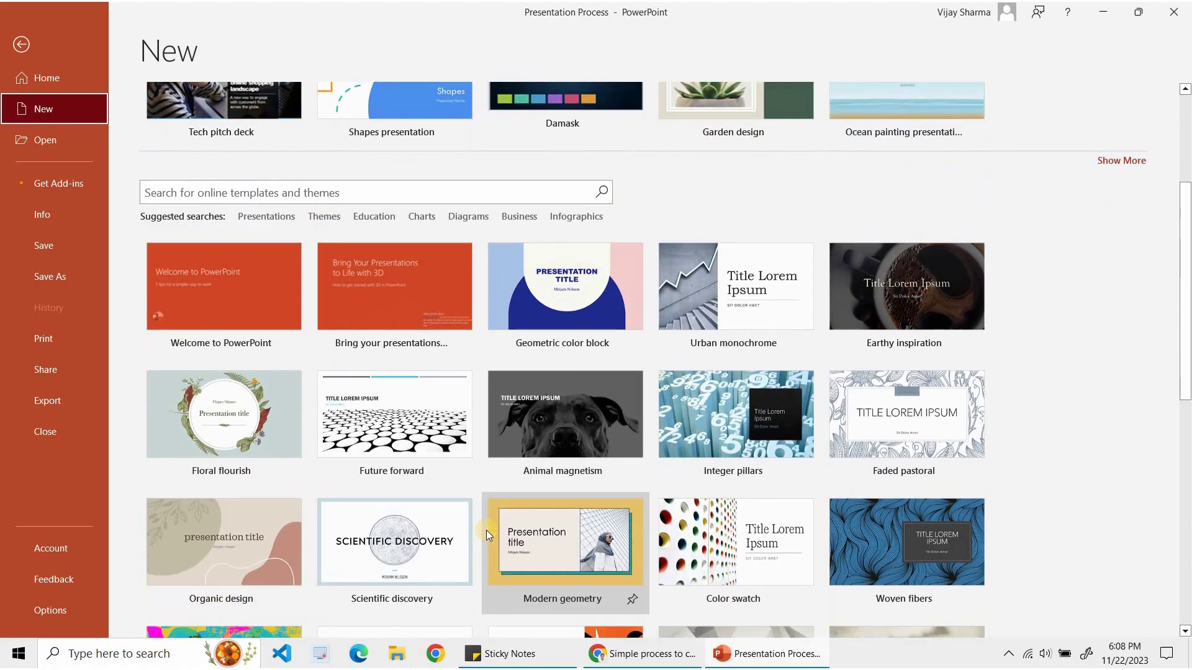
{"action": "scroll", "coordinate": [441, 410], "scroll_direction": "down", "scroll_amount": 2}
{"action": "scroll", "coordinate": [442, 409], "scroll_direction": "up", "scroll_amount": 2}
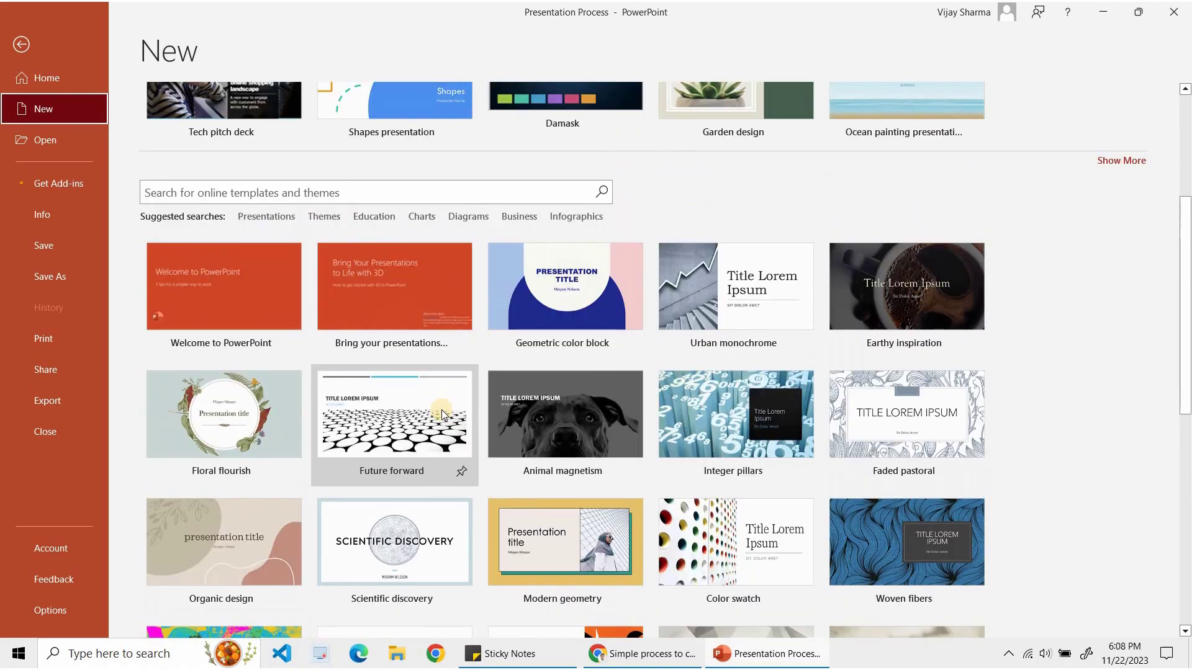
Search templates for Education and scroll down to the Classroom Timers designs
{"action": "left_click", "coordinate": [362, 217]}
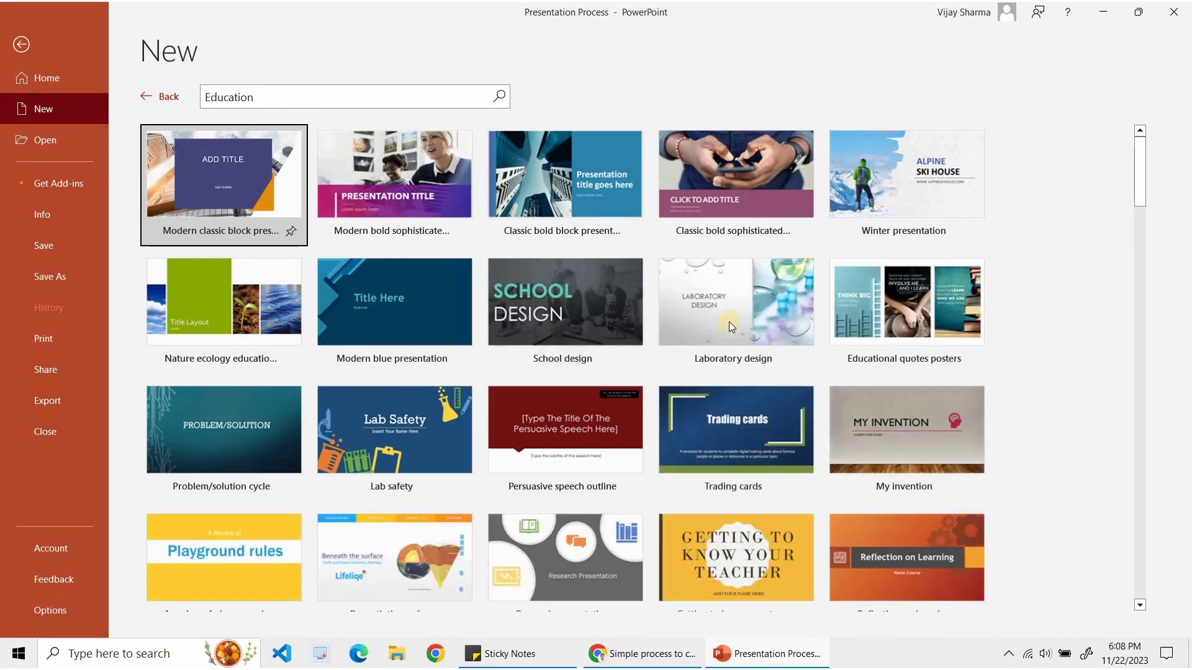
{"action": "scroll", "coordinate": [728, 321], "scroll_direction": "down", "scroll_amount": 2}
{"action": "scroll", "coordinate": [728, 322], "scroll_direction": "down", "scroll_amount": 1}
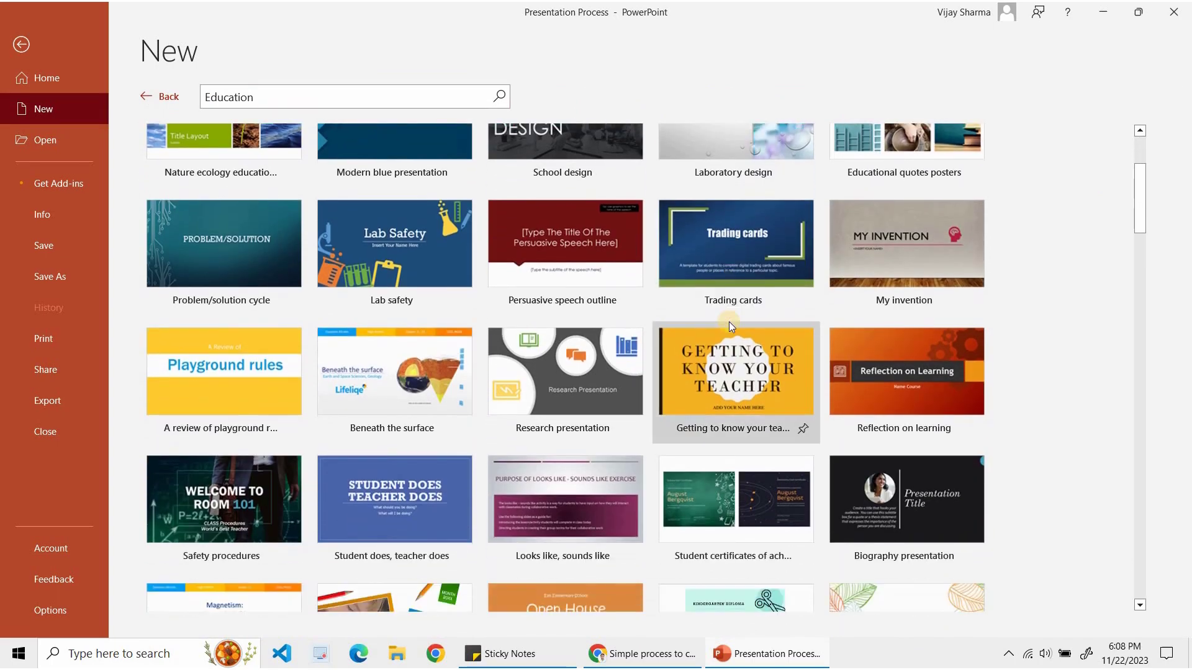
{"action": "scroll", "coordinate": [728, 321], "scroll_direction": "down", "scroll_amount": 2}
{"action": "scroll", "coordinate": [729, 321], "scroll_direction": "down", "scroll_amount": 1}
{"action": "scroll", "coordinate": [728, 321], "scroll_direction": "down", "scroll_amount": 1}
{"action": "scroll", "coordinate": [566, 319], "scroll_direction": "down", "scroll_amount": 1}
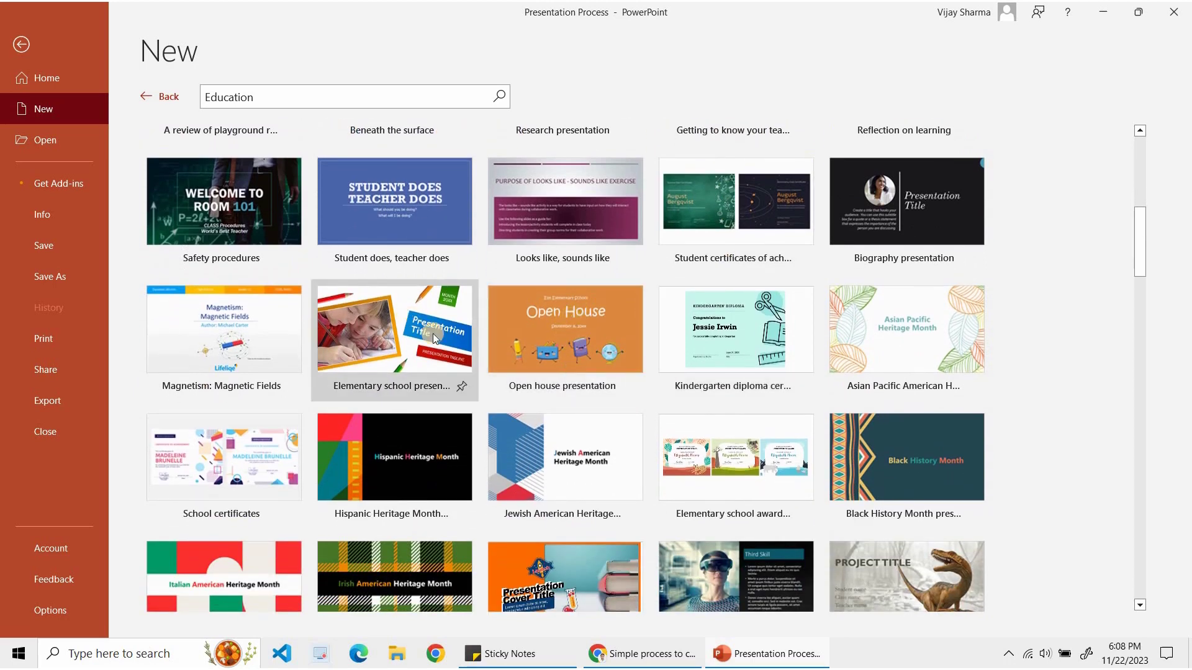
{"action": "scroll", "coordinate": [567, 416], "scroll_direction": "down", "scroll_amount": 1}
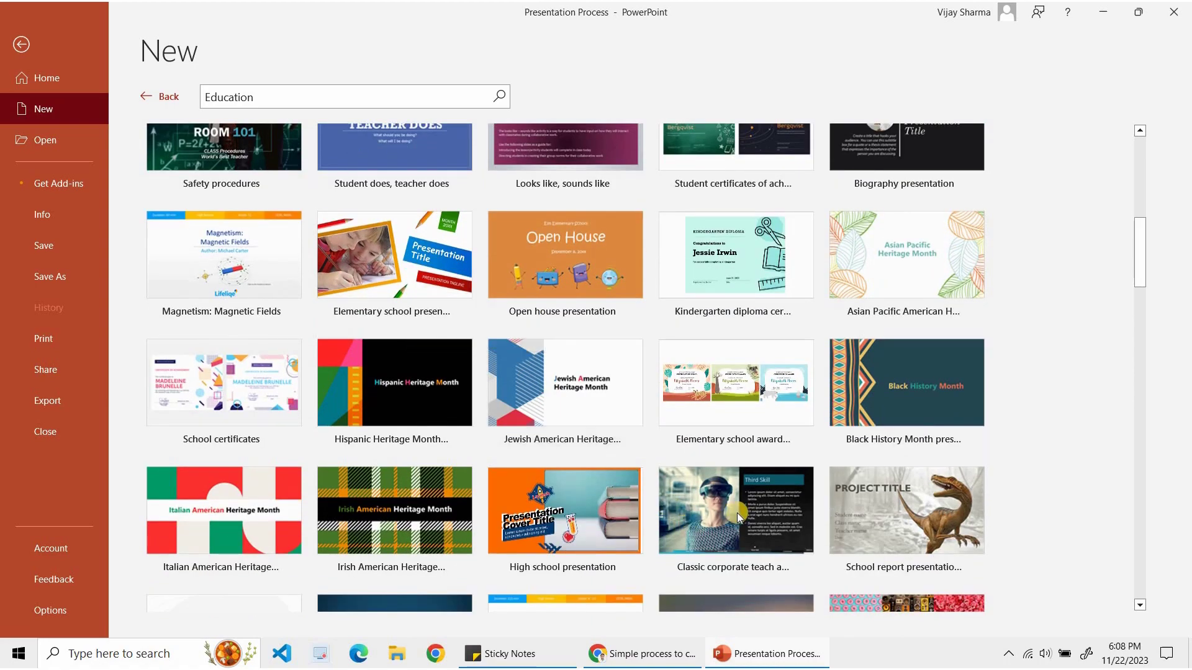
{"action": "scroll", "coordinate": [738, 511], "scroll_direction": "down", "scroll_amount": 4}
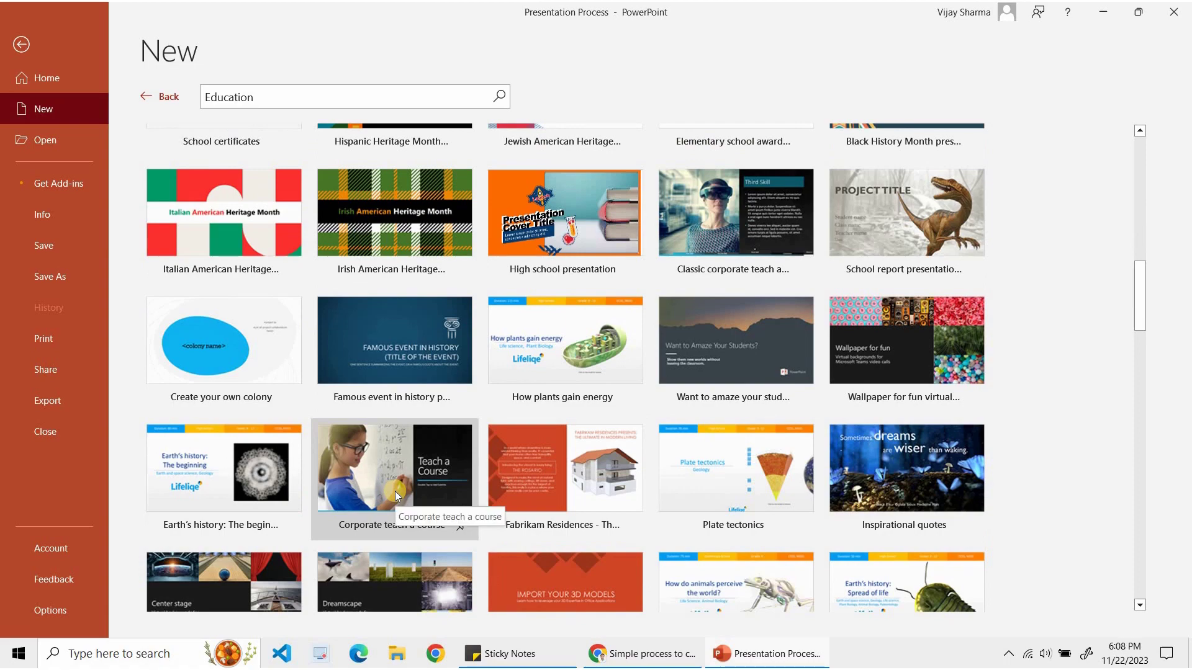
{"action": "scroll", "coordinate": [428, 470], "scroll_direction": "down", "scroll_amount": 3}
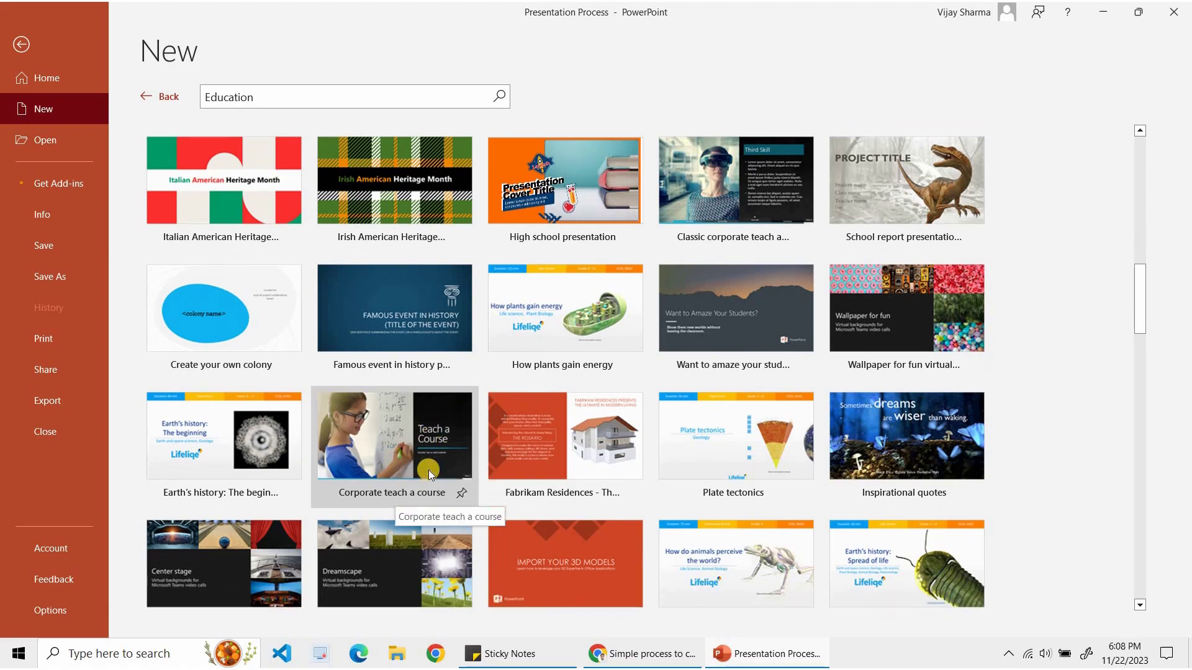
{"action": "scroll", "coordinate": [587, 426], "scroll_direction": "down", "scroll_amount": 4}
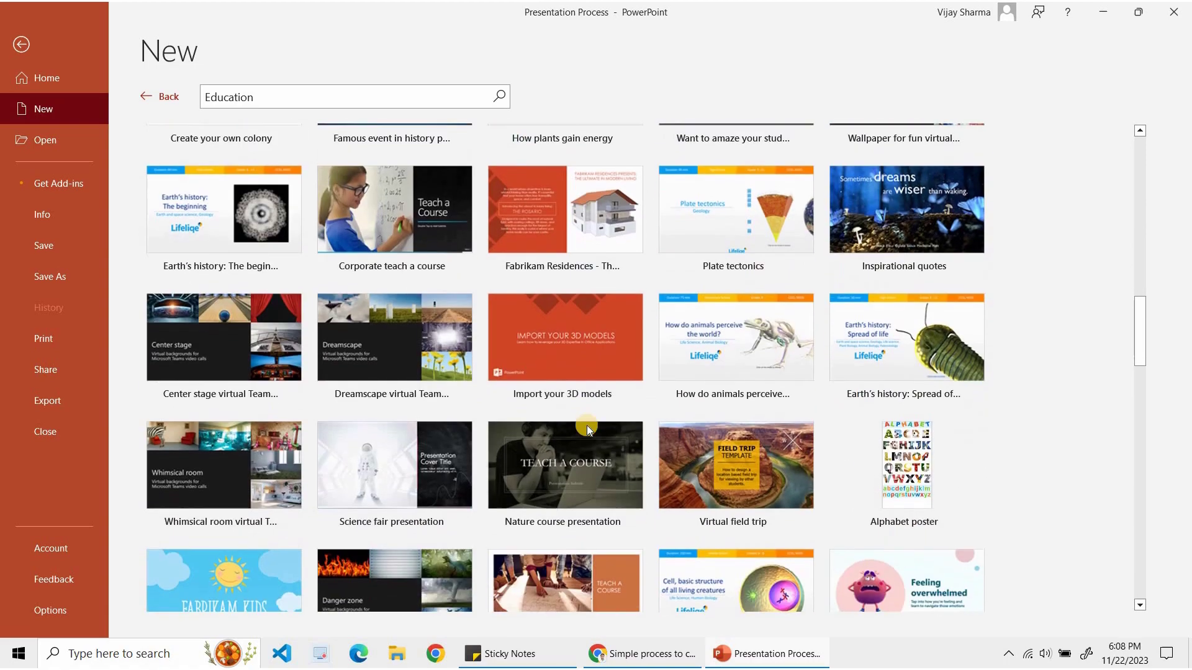
{"action": "scroll", "coordinate": [586, 426], "scroll_direction": "down", "scroll_amount": 2}
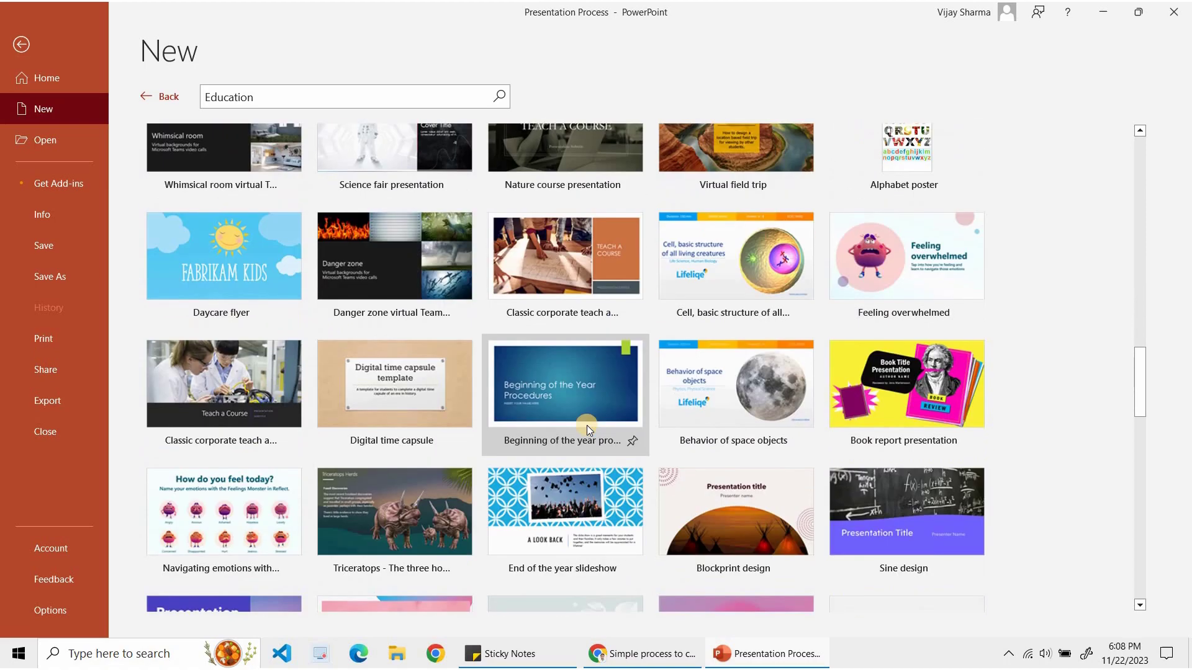
{"action": "scroll", "coordinate": [586, 426], "scroll_direction": "down", "scroll_amount": 2}
{"action": "scroll", "coordinate": [586, 425], "scroll_direction": "down", "scroll_amount": 2}
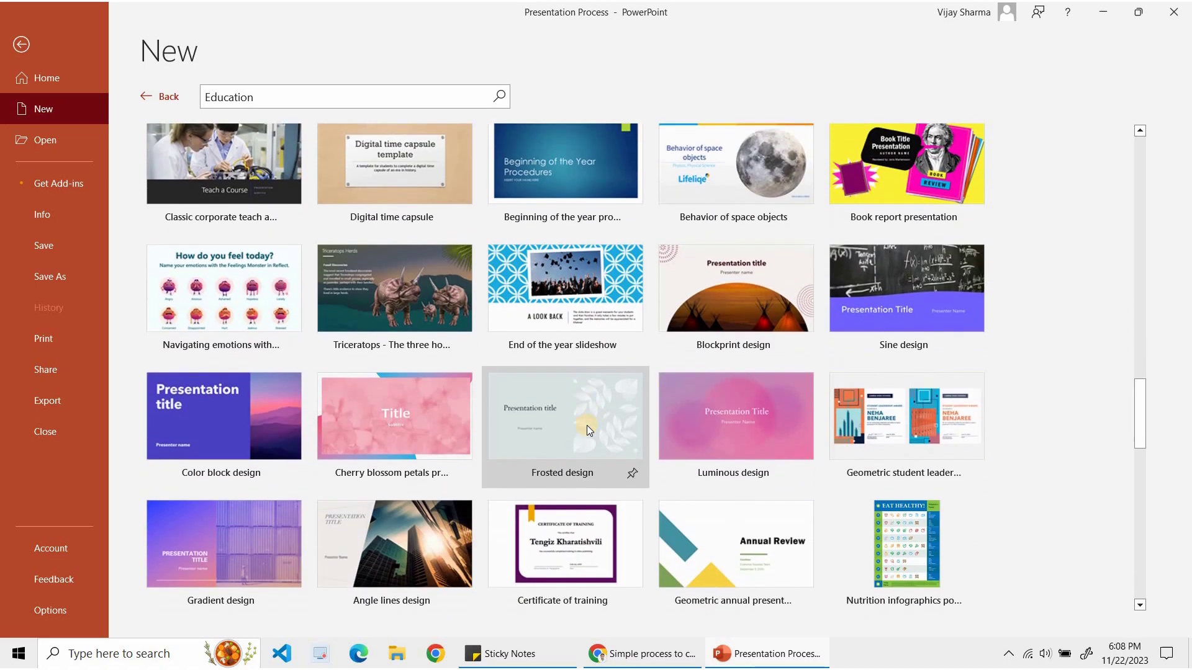
{"action": "scroll", "coordinate": [587, 426], "scroll_direction": "down", "scroll_amount": 1}
{"action": "scroll", "coordinate": [586, 426], "scroll_direction": "down", "scroll_amount": 2}
{"action": "scroll", "coordinate": [587, 426], "scroll_direction": "down", "scroll_amount": 2}
{"action": "scroll", "coordinate": [586, 426], "scroll_direction": "down", "scroll_amount": 1}
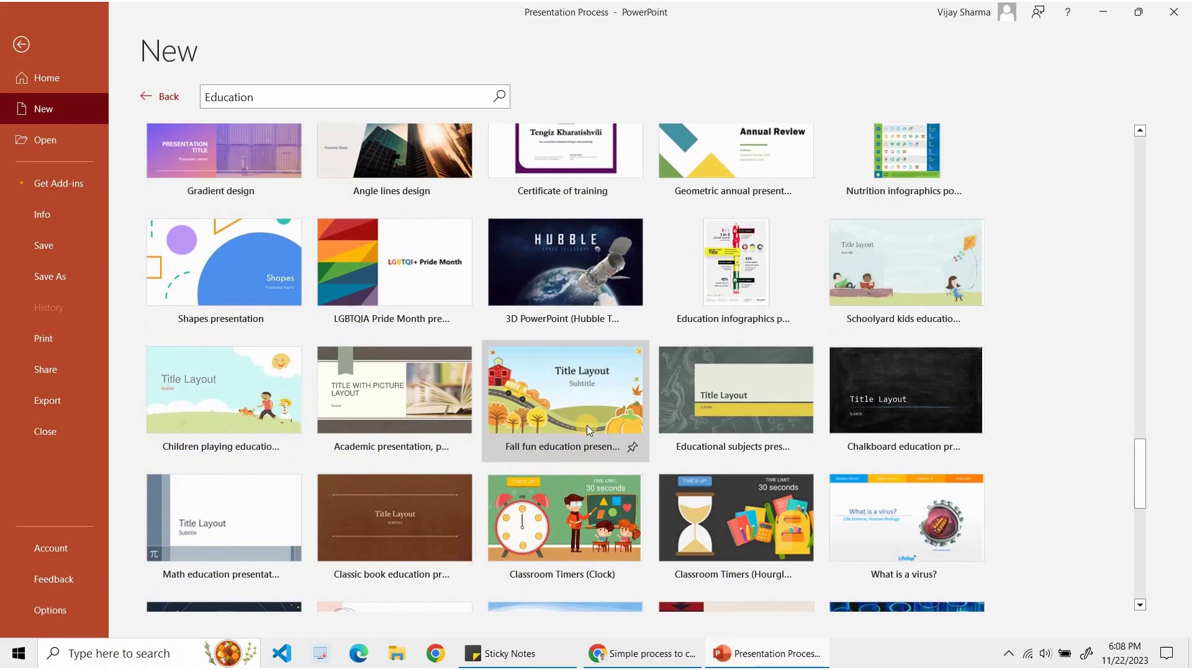
Preview the Classroom Timers (Clock) template and create Presentation2 from it
{"action": "left_click", "coordinate": [565, 520]}
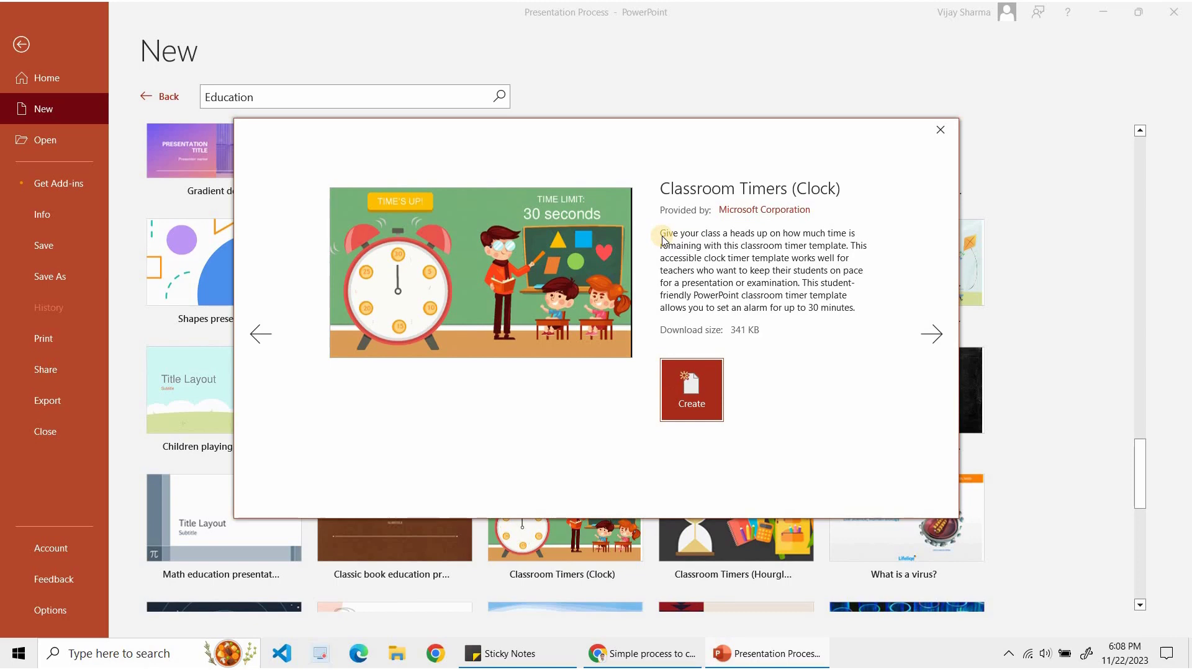
{"action": "left_click", "coordinate": [690, 405]}
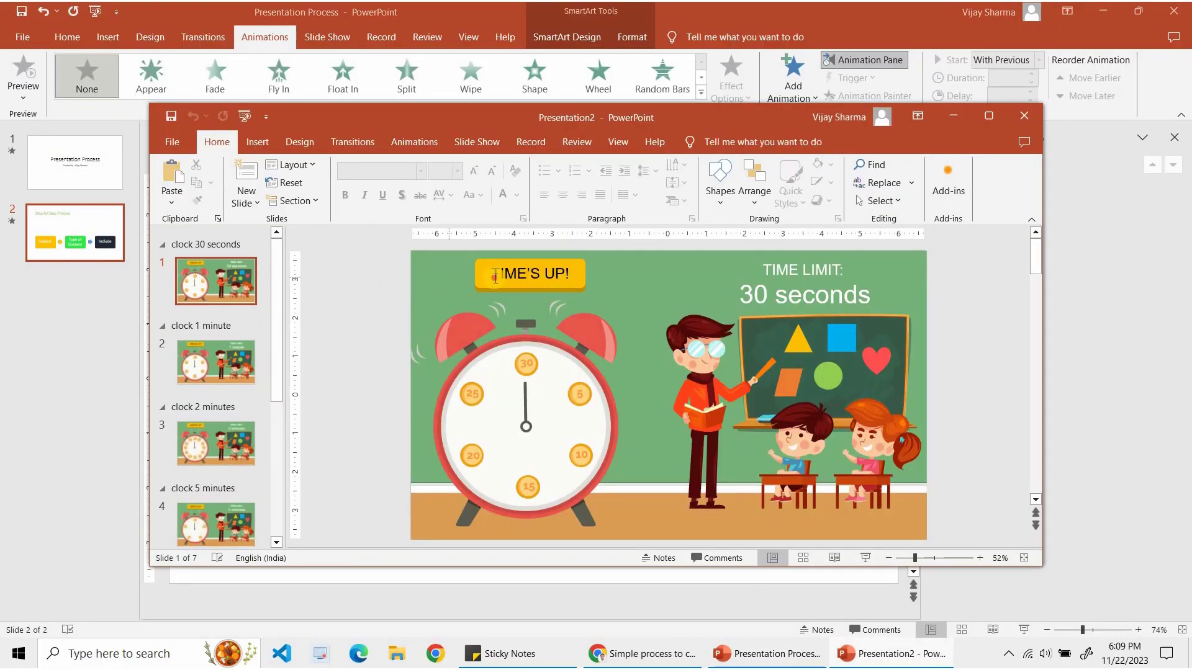
Select the TIME'S UP! and 30 seconds text boxes on the first timer slide
{"action": "left_click", "coordinate": [491, 276]}
{"action": "left_click", "coordinate": [532, 275]}
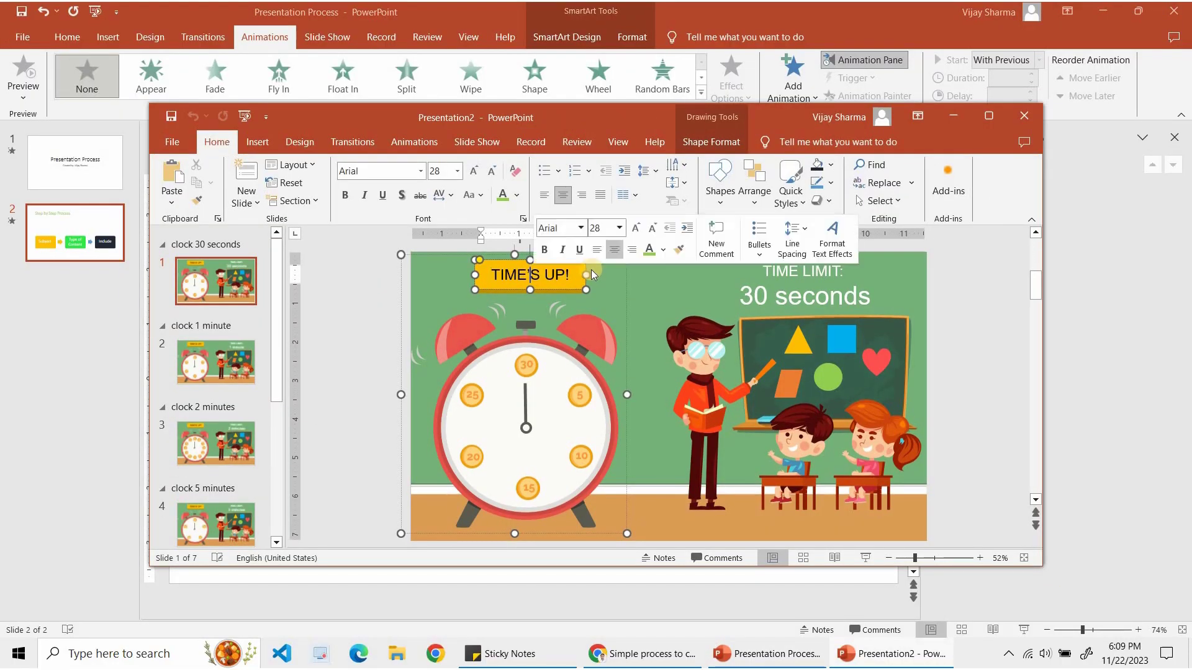
{"action": "left_click", "coordinate": [713, 295]}
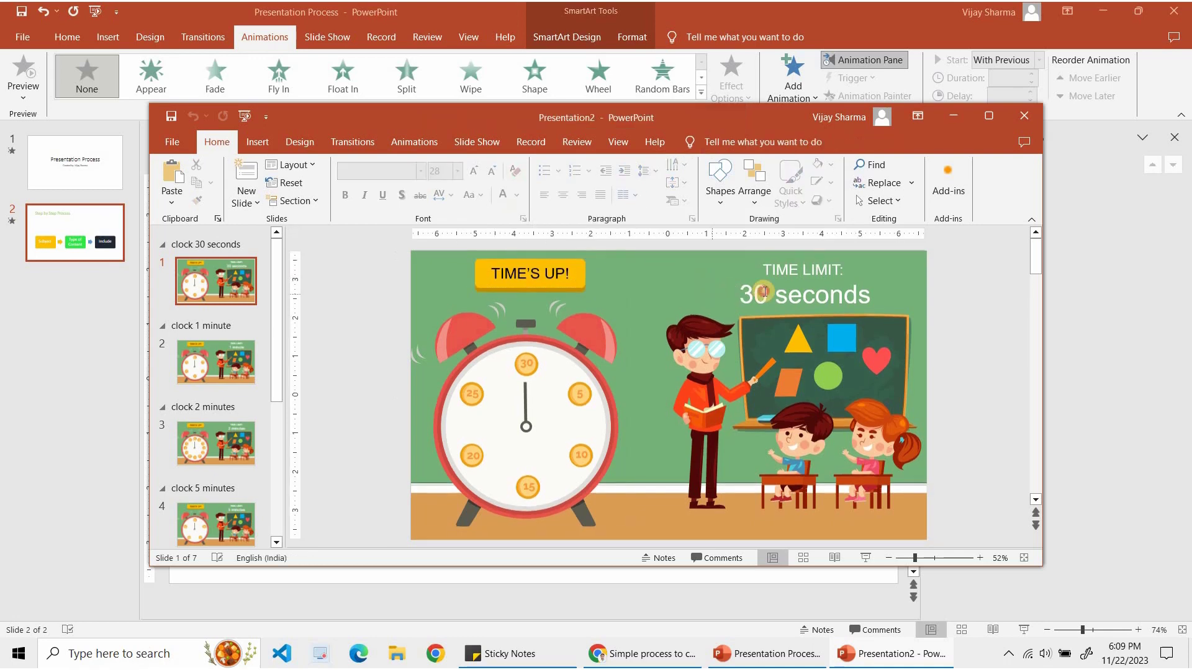
{"action": "left_click", "coordinate": [768, 296]}
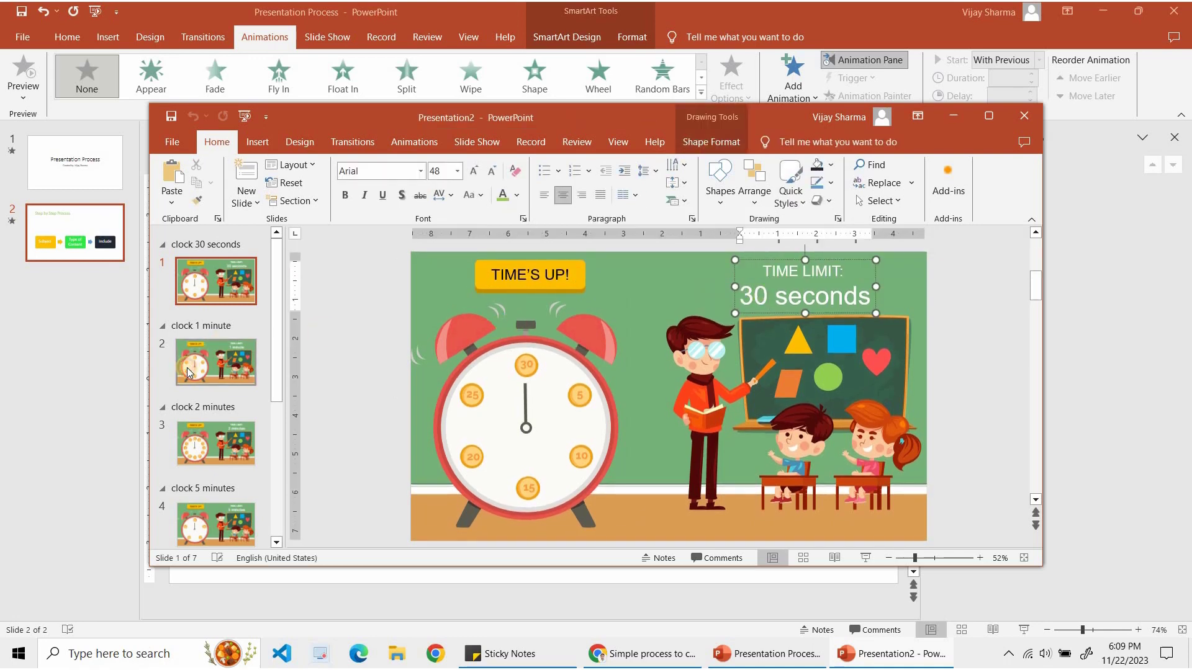
Go to slide 4, the 5 minutes timer
{"action": "left_click", "coordinate": [211, 363]}
{"action": "left_click", "coordinate": [214, 444]}
{"action": "left_click", "coordinate": [231, 526]}
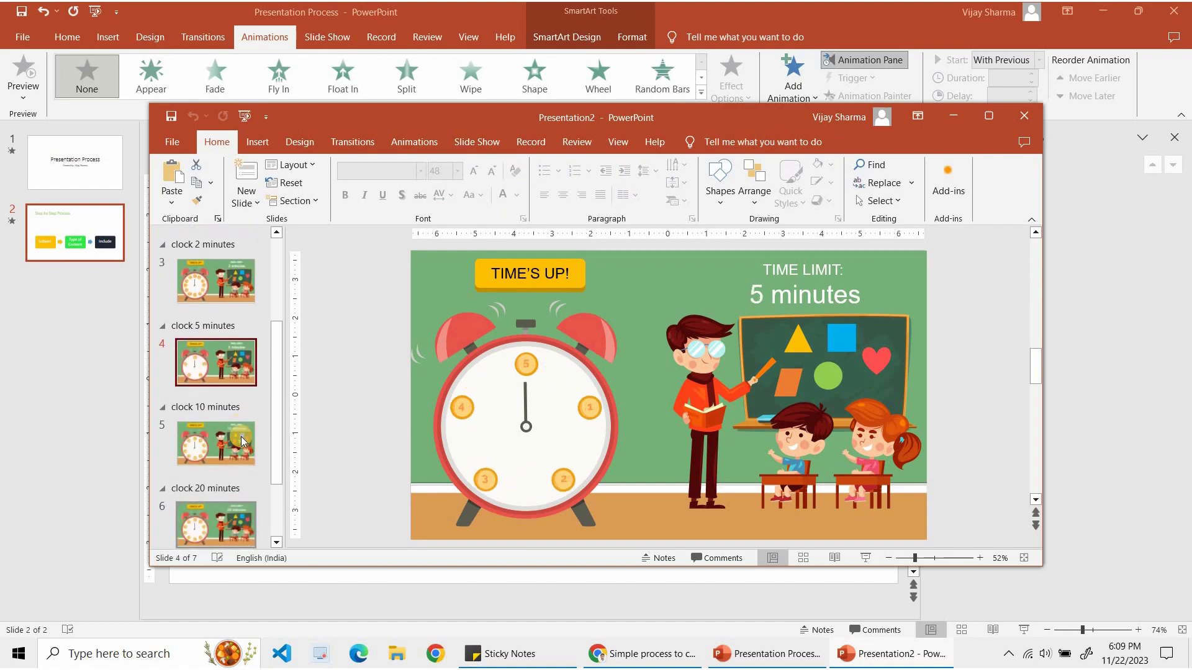
{"action": "left_click", "coordinate": [369, 123]}
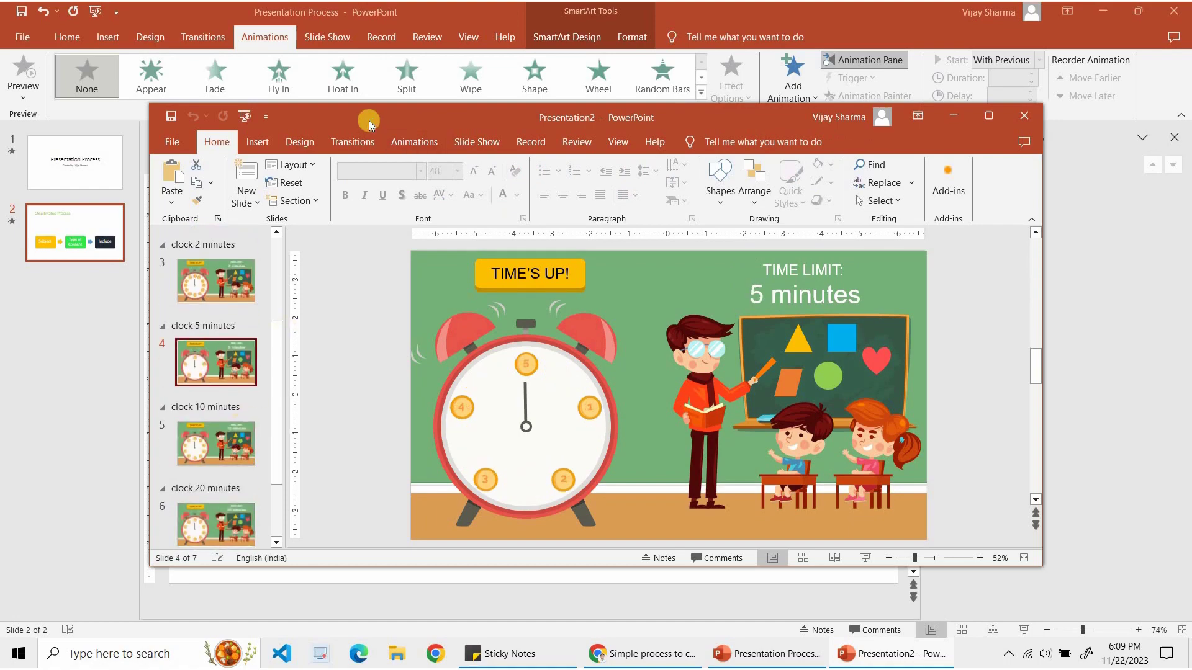
Play the timer slides from the start through the 10 minutes slide, then close Presentation2
{"action": "key", "text": "F5"}
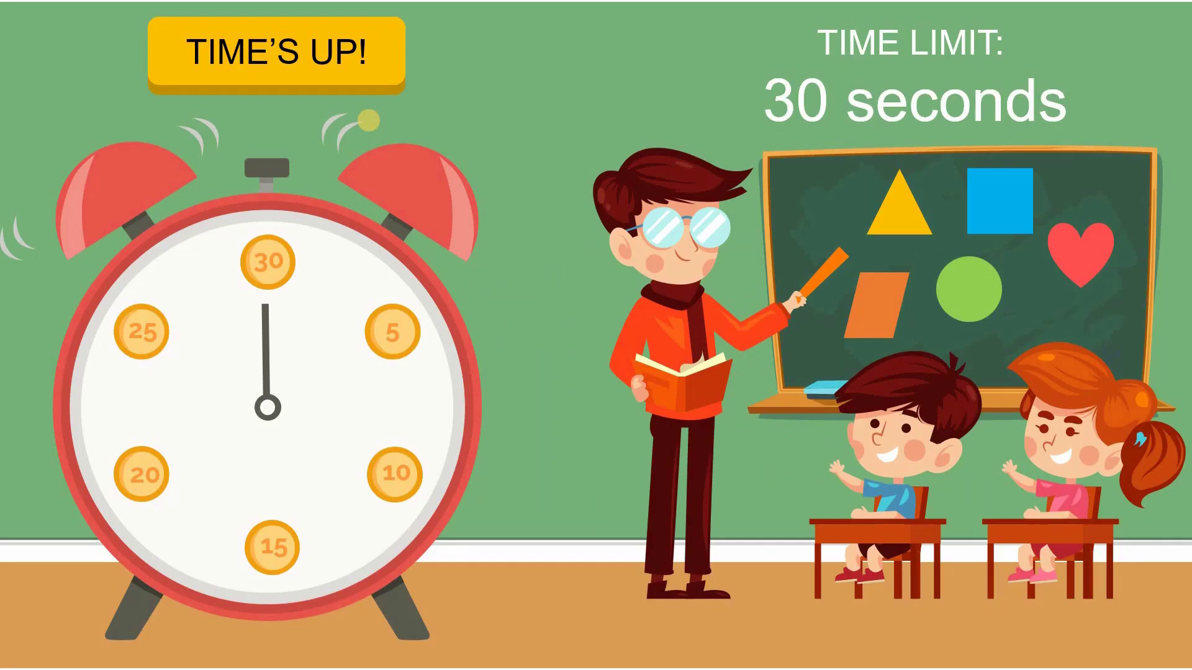
{"action": "key", "text": "Right"}
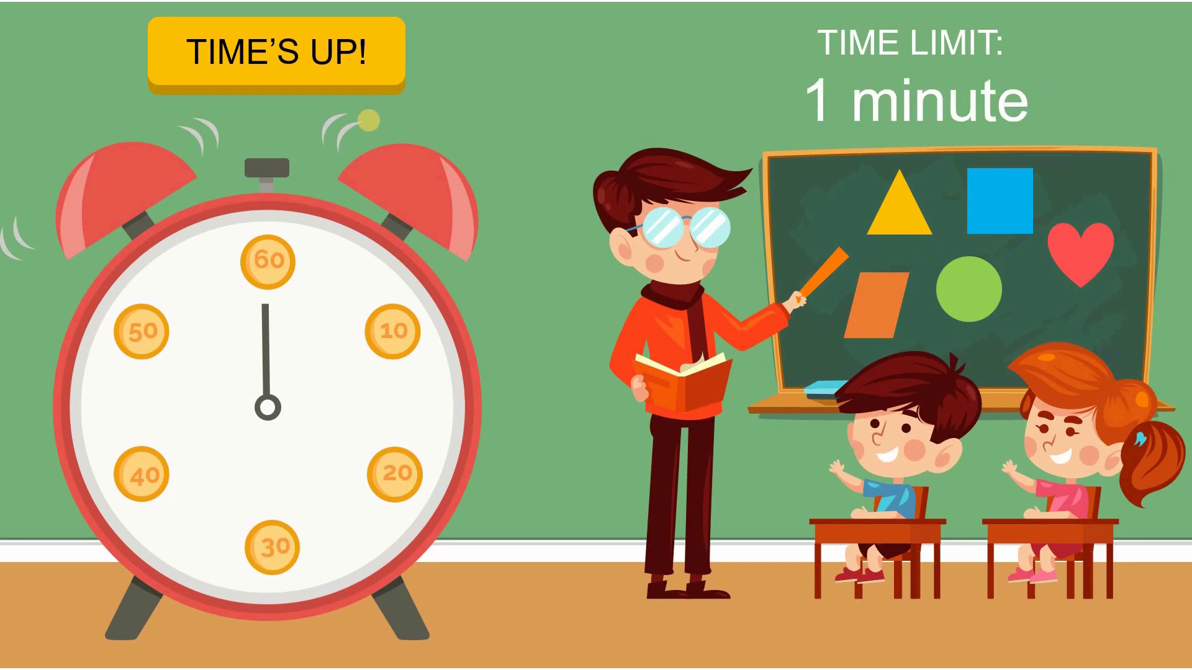
{"action": "key", "text": "Right"}
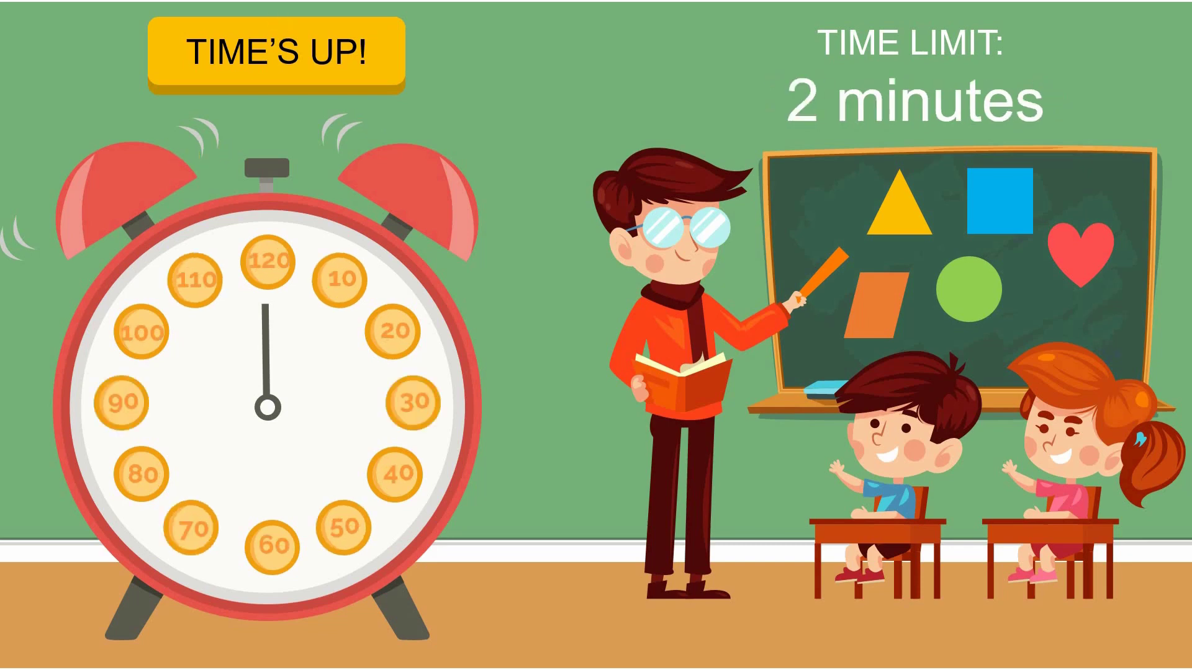
{"action": "key", "text": "Right"}
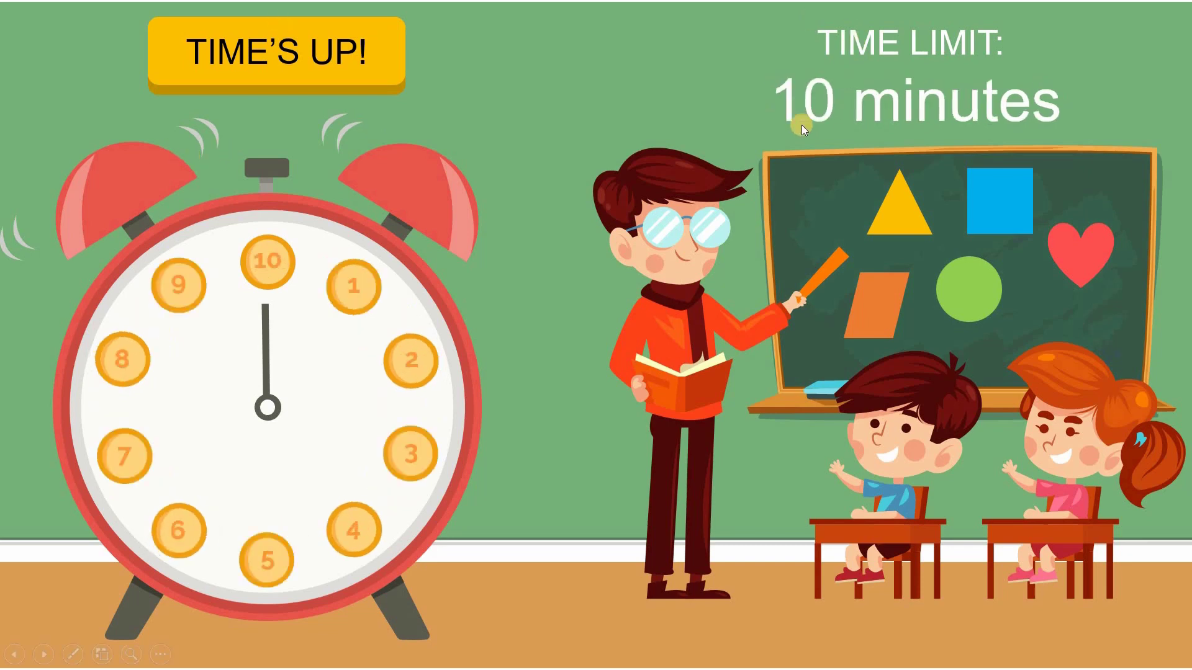
{"action": "key", "text": "Right"}
{"action": "key", "text": "Right"}
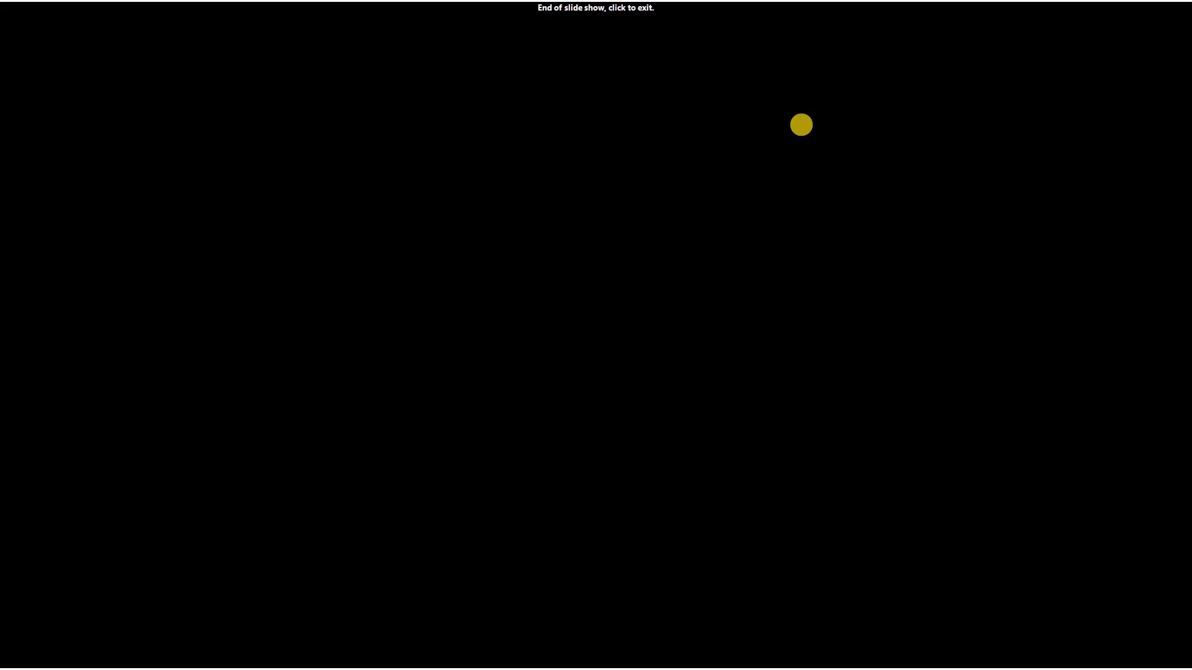
{"action": "left_click", "coordinate": [802, 125]}
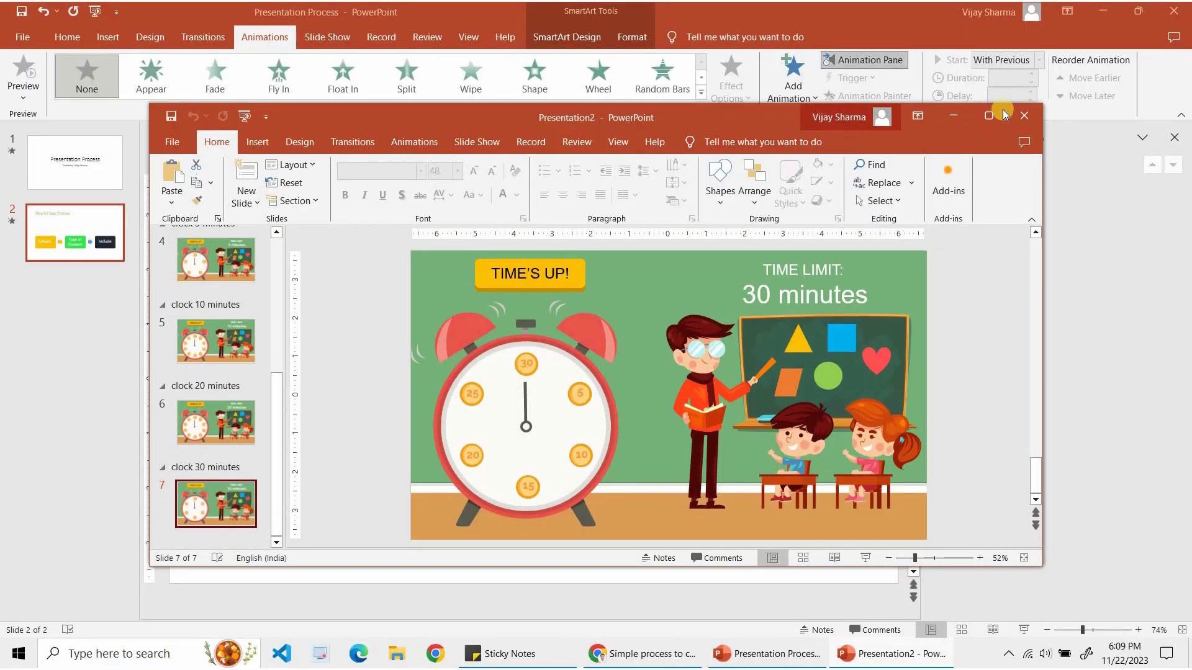
{"action": "left_click", "coordinate": [1021, 117]}
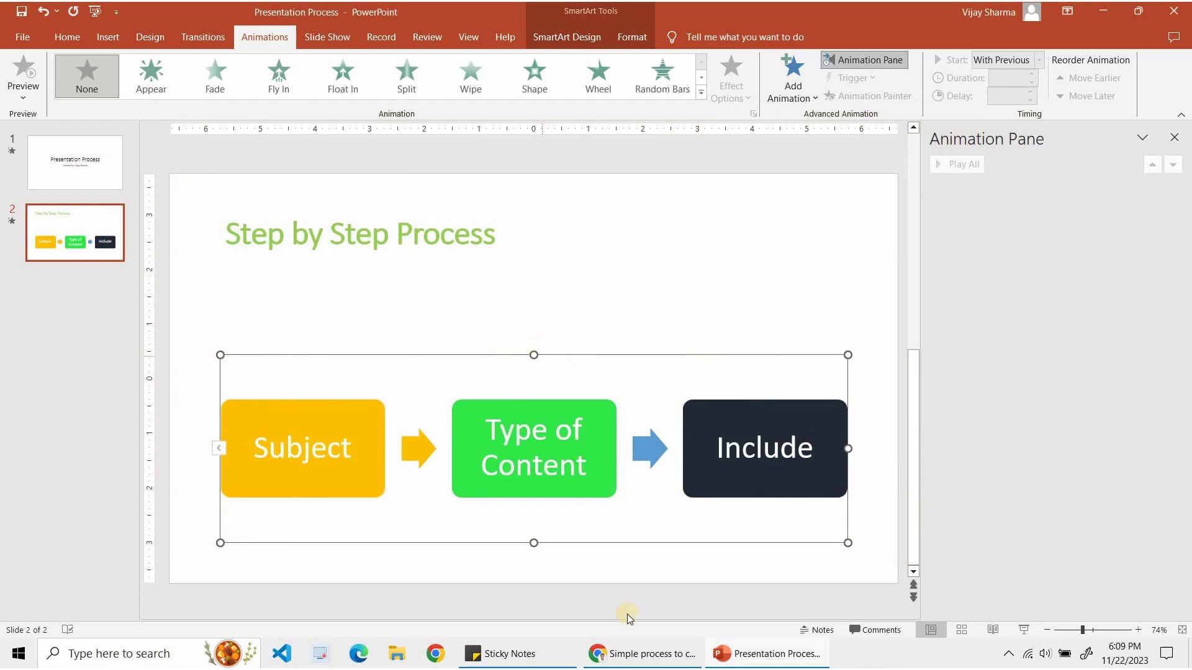
Scroll through the Klient Solutech article, ending at its opening paragraphs on presentation skills
{"action": "left_click", "coordinate": [623, 659]}
{"action": "scroll", "coordinate": [496, 341], "scroll_direction": "down", "scroll_amount": 10}
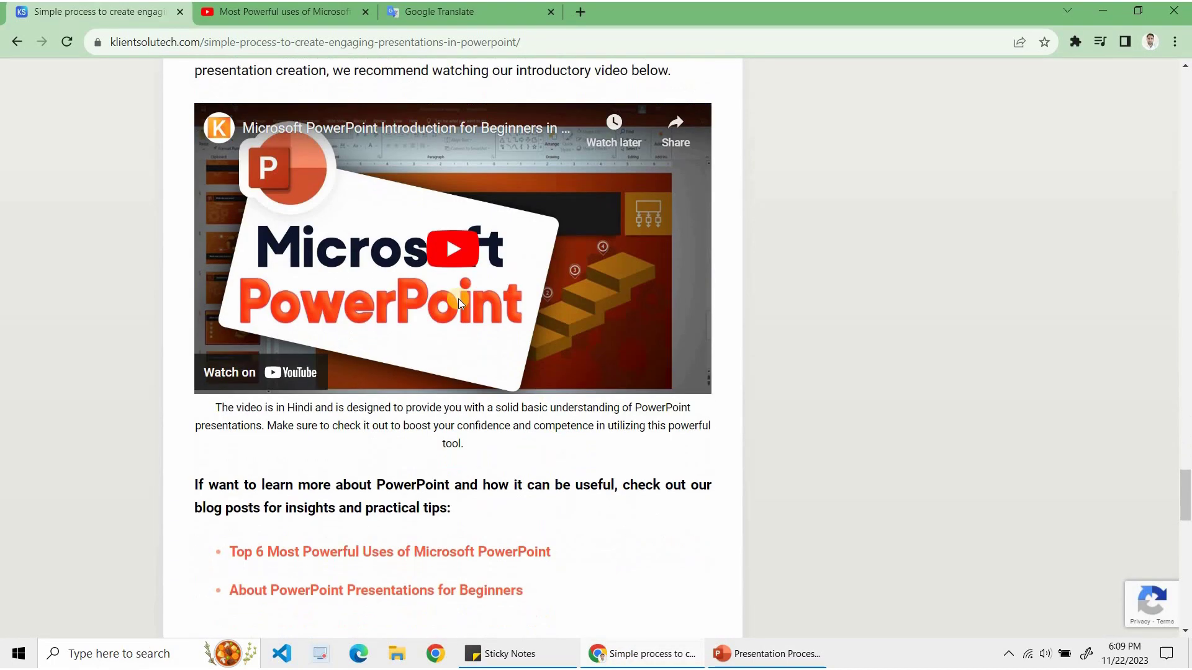
{"action": "scroll", "coordinate": [434, 248], "scroll_direction": "down", "scroll_amount": 5}
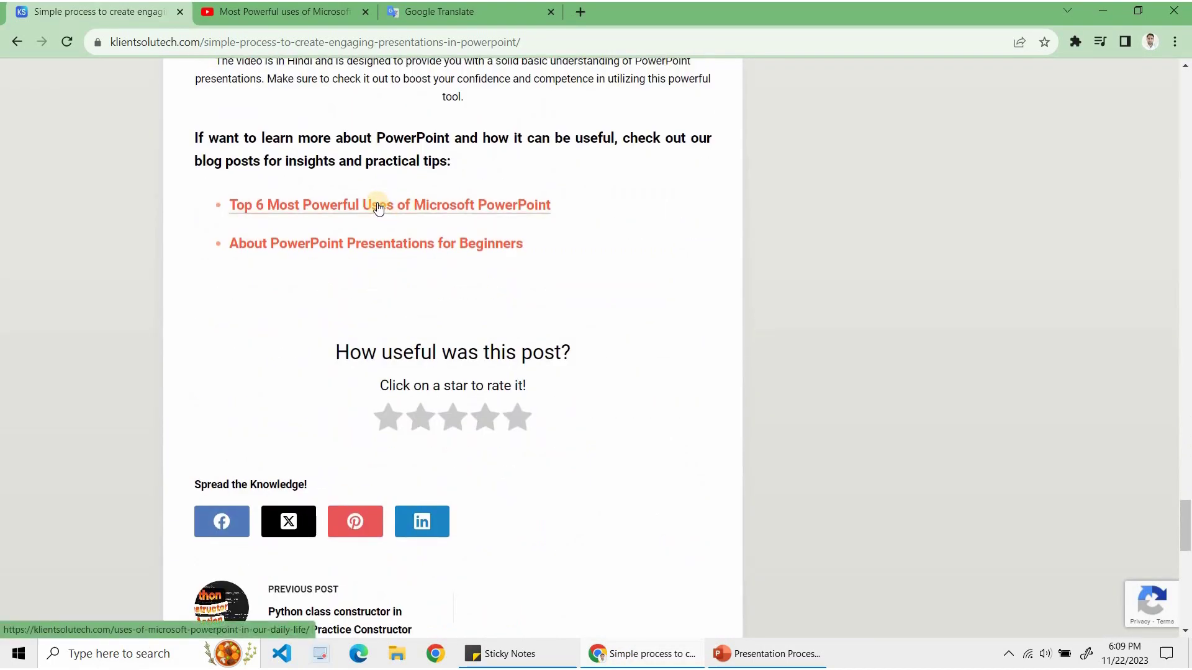
{"action": "scroll", "coordinate": [378, 206], "scroll_direction": "up", "scroll_amount": 6}
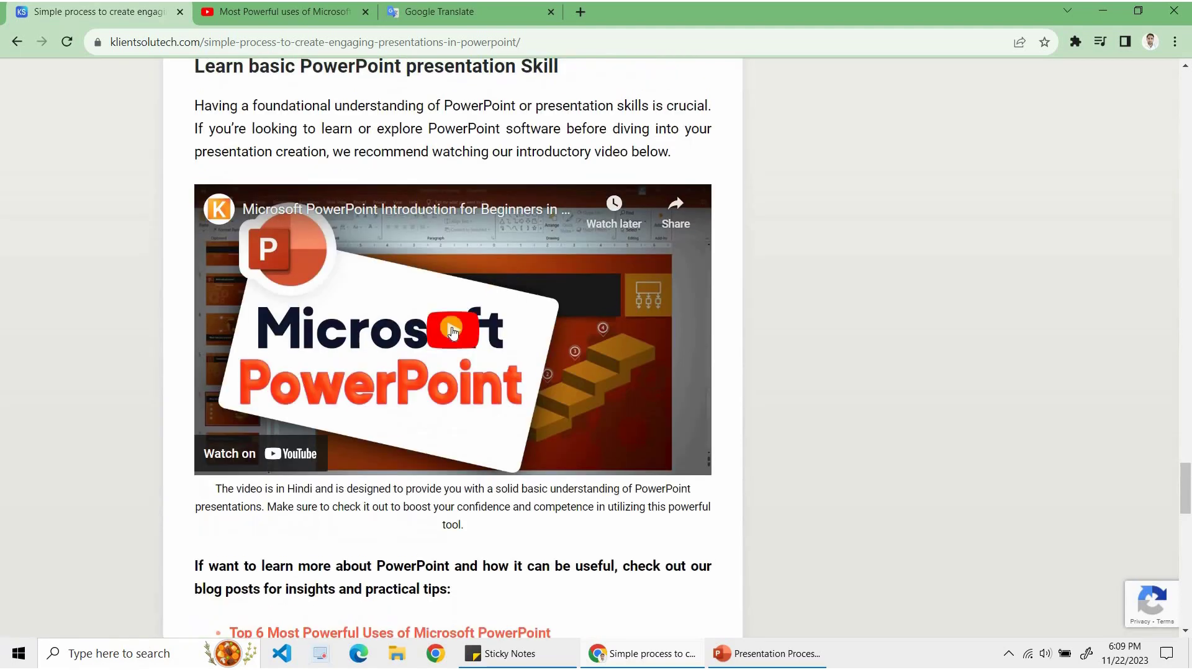
{"action": "scroll", "coordinate": [451, 334], "scroll_direction": "up", "scroll_amount": 5}
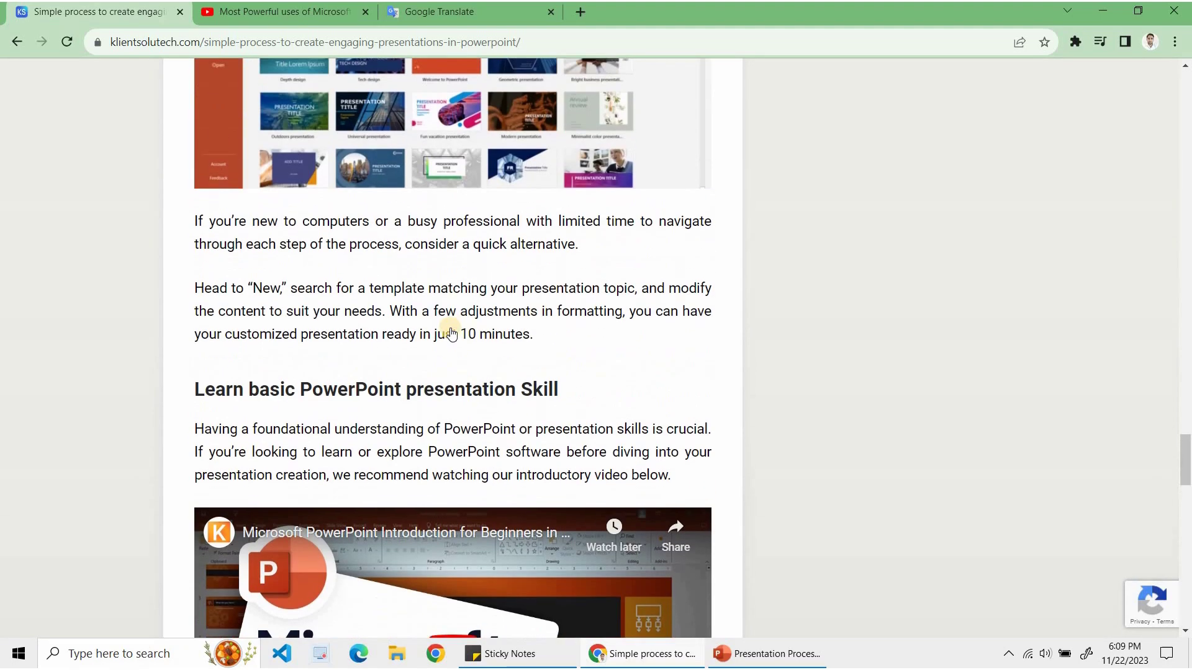
{"action": "scroll", "coordinate": [435, 341], "scroll_direction": "up", "scroll_amount": 7}
{"action": "scroll", "coordinate": [403, 367], "scroll_direction": "down", "scroll_amount": 2}
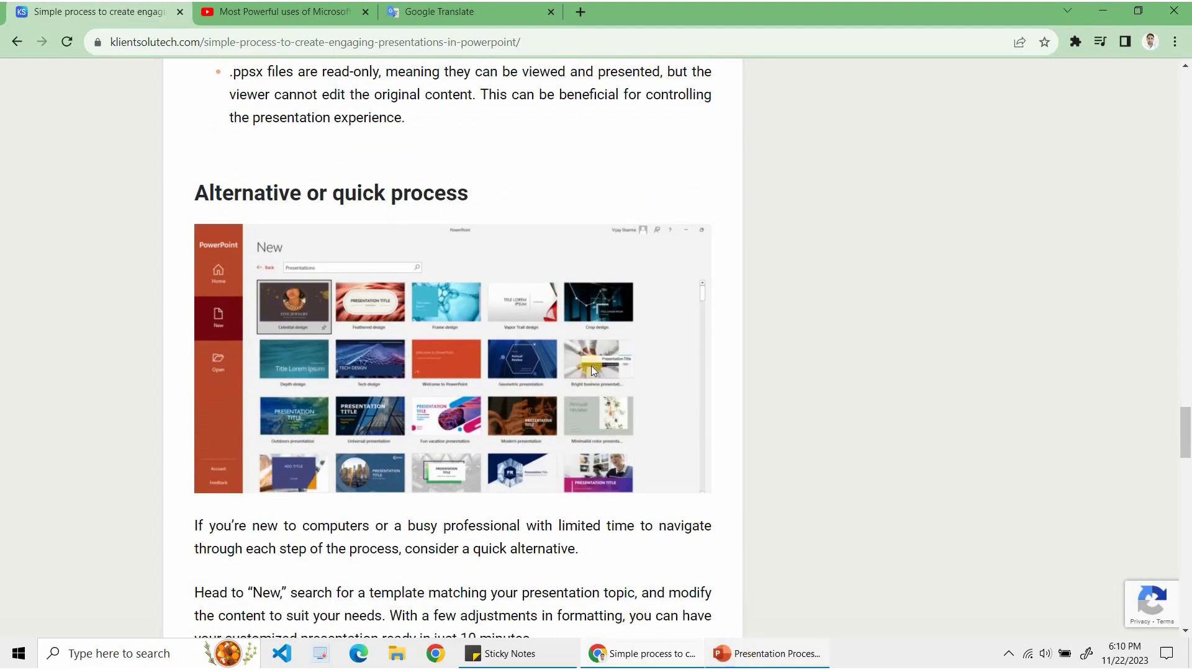
{"action": "scroll", "coordinate": [462, 236], "scroll_direction": "up", "scroll_amount": 8}
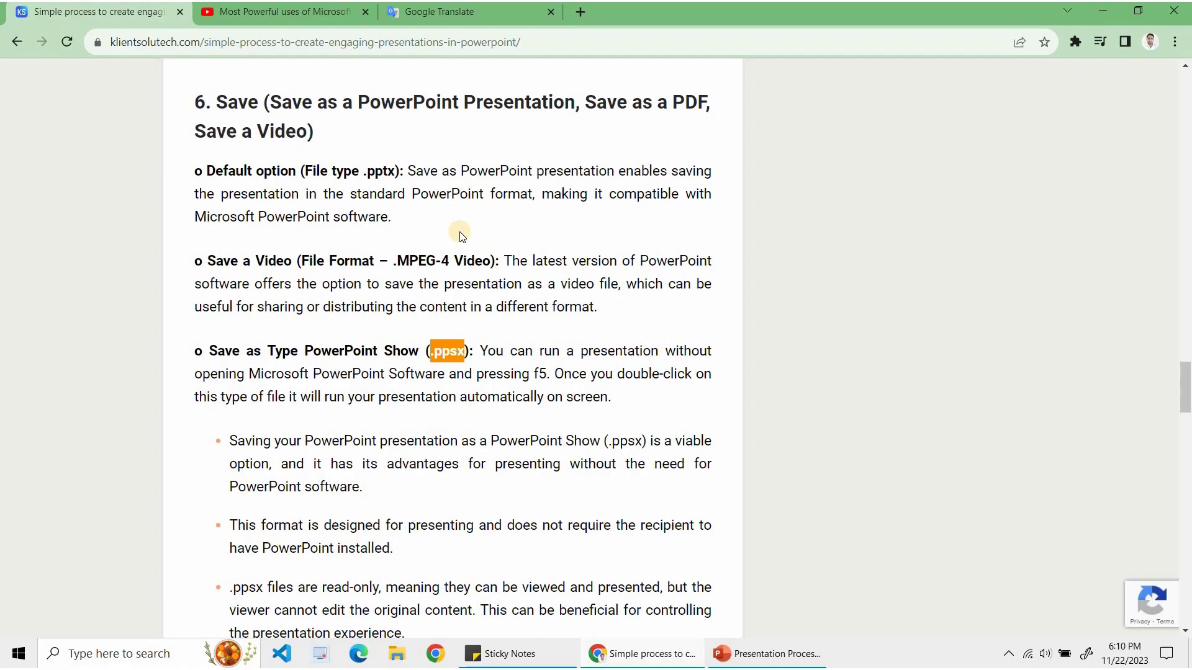
{"action": "scroll", "coordinate": [460, 234], "scroll_direction": "up", "scroll_amount": 8}
{"action": "scroll", "coordinate": [460, 235], "scroll_direction": "up", "scroll_amount": 10}
{"action": "scroll", "coordinate": [460, 235], "scroll_direction": "up", "scroll_amount": 8}
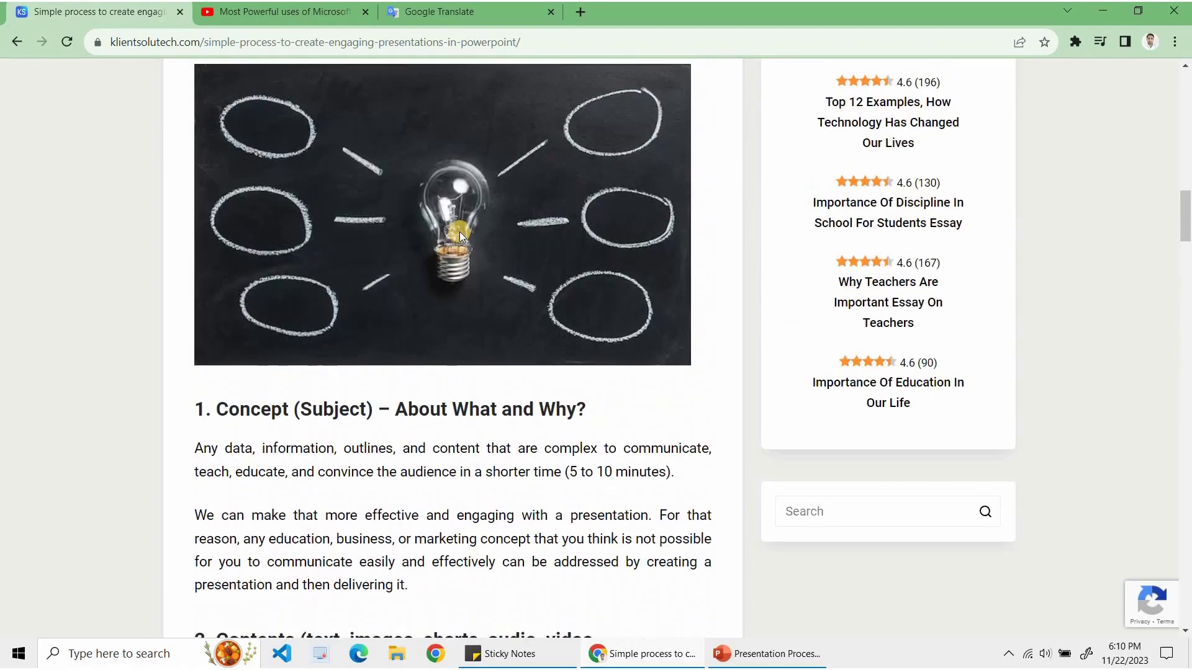
{"action": "scroll", "coordinate": [460, 234], "scroll_direction": "up", "scroll_amount": 8}
{"action": "scroll", "coordinate": [486, 417], "scroll_direction": "up", "scroll_amount": 8}
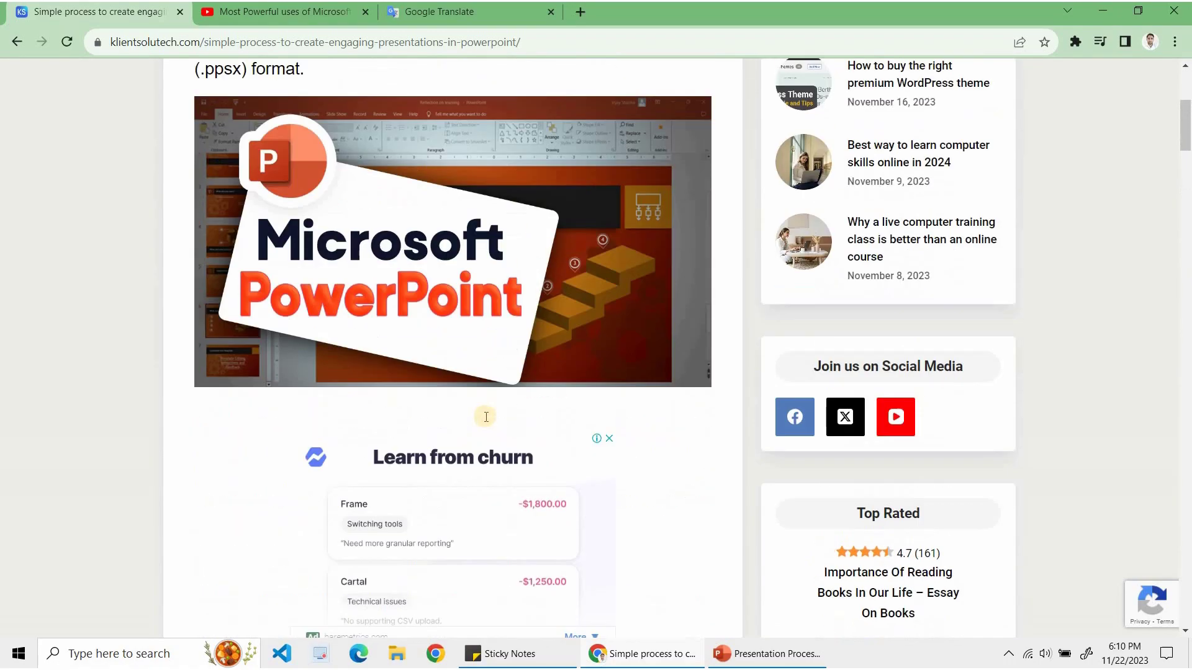
{"action": "scroll", "coordinate": [486, 417], "scroll_direction": "down", "scroll_amount": 10}
{"action": "scroll", "coordinate": [486, 417], "scroll_direction": "down", "scroll_amount": 20}
{"action": "scroll", "coordinate": [486, 417], "scroll_direction": "down", "scroll_amount": 10}
{"action": "scroll", "coordinate": [486, 417], "scroll_direction": "down", "scroll_amount": 5}
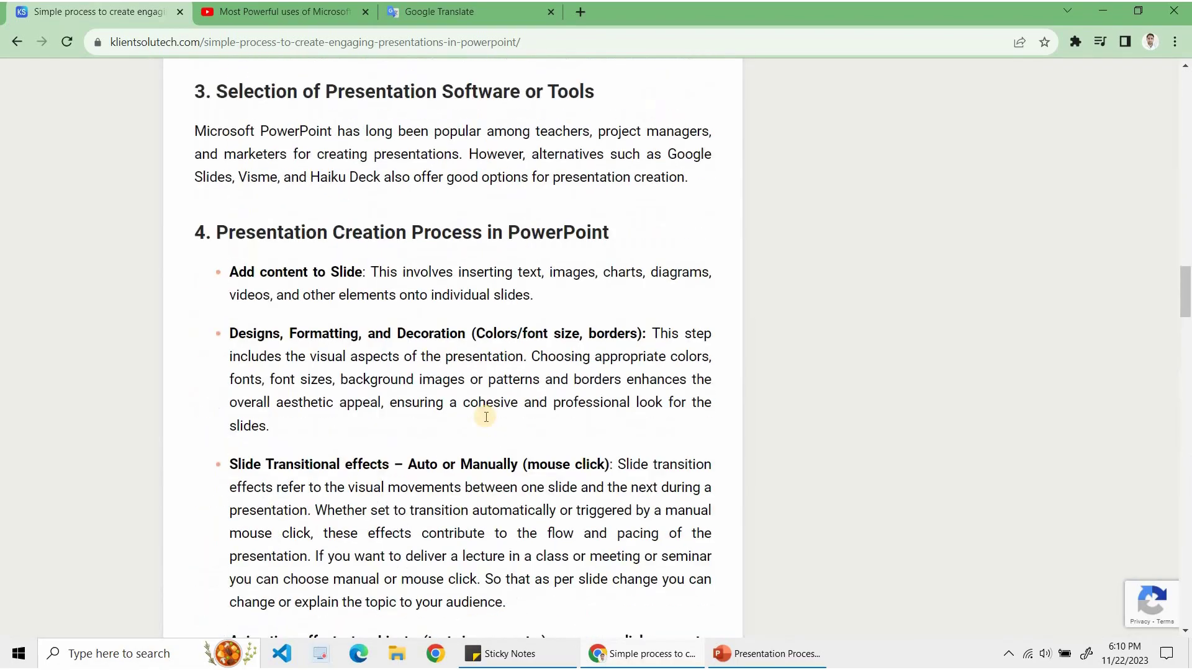
{"action": "scroll", "coordinate": [453, 391], "scroll_direction": "up", "scroll_amount": 15}
{"action": "scroll", "coordinate": [496, 310], "scroll_direction": "up", "scroll_amount": 1}
{"action": "scroll", "coordinate": [509, 304], "scroll_direction": "up", "scroll_amount": 3}
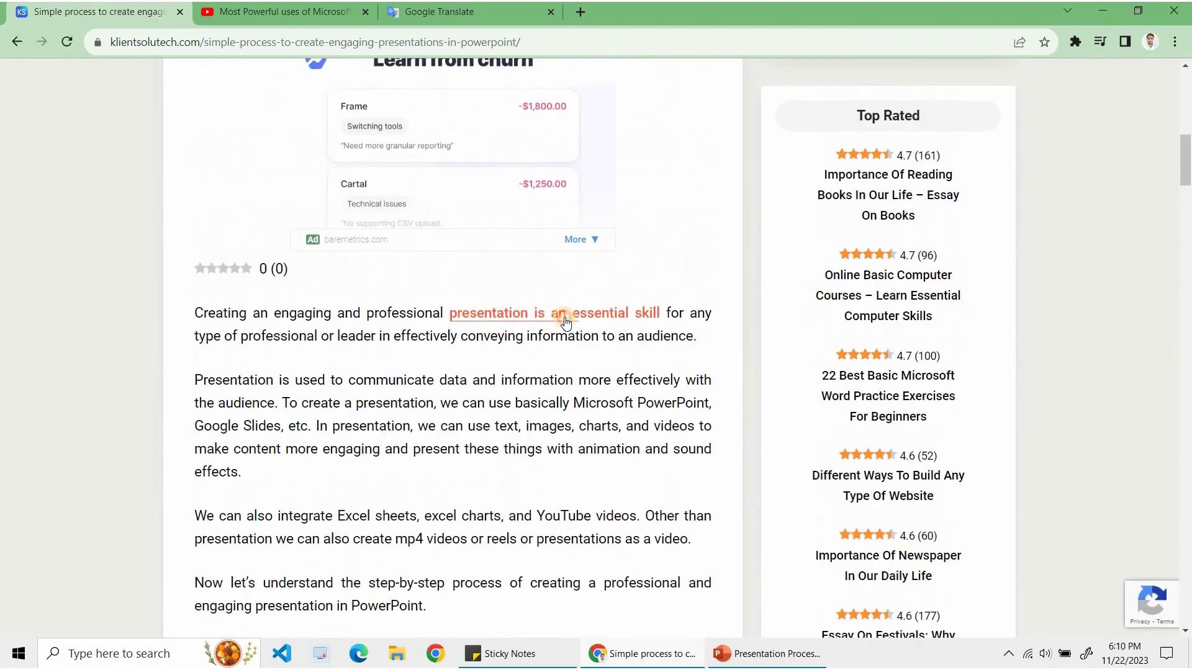
Open the 'Importance of presentation skills' article and skim down to its conclusion
{"action": "left_click", "coordinate": [574, 318]}
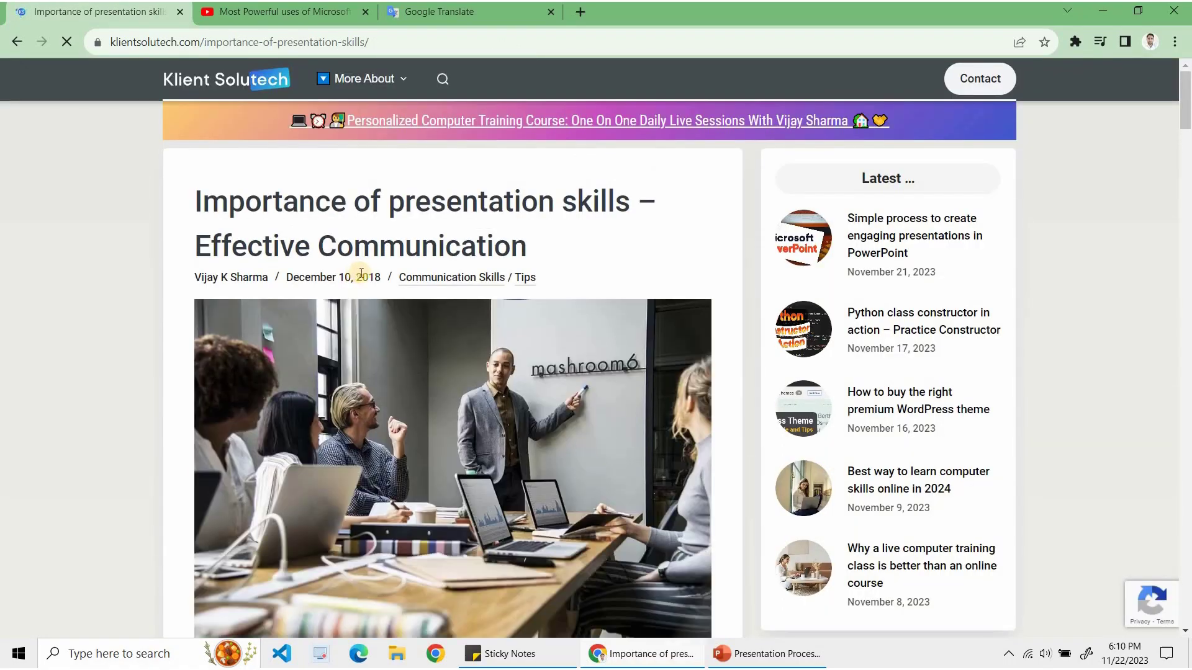
{"action": "scroll", "coordinate": [370, 289], "scroll_direction": "down", "scroll_amount": 2}
{"action": "scroll", "coordinate": [370, 290], "scroll_direction": "down", "scroll_amount": 8}
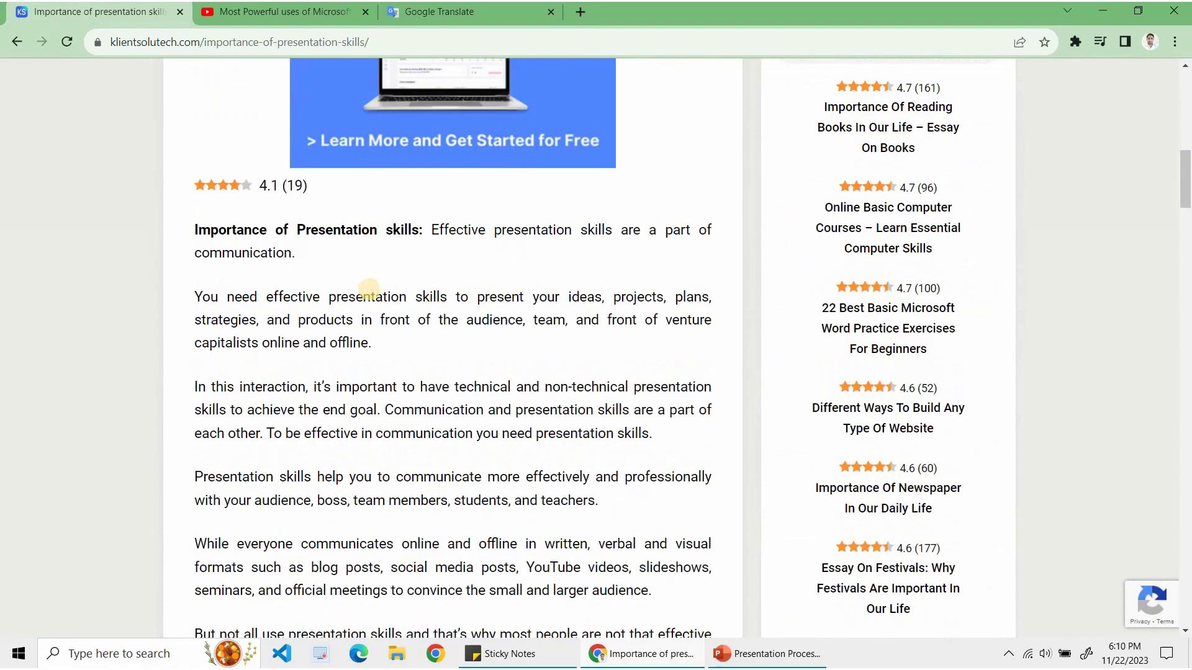
{"action": "scroll", "coordinate": [370, 289], "scroll_direction": "down", "scroll_amount": 7}
{"action": "scroll", "coordinate": [370, 290], "scroll_direction": "up", "scroll_amount": 7}
{"action": "scroll", "coordinate": [370, 290], "scroll_direction": "down", "scroll_amount": 10}
{"action": "scroll", "coordinate": [370, 289], "scroll_direction": "down", "scroll_amount": 2}
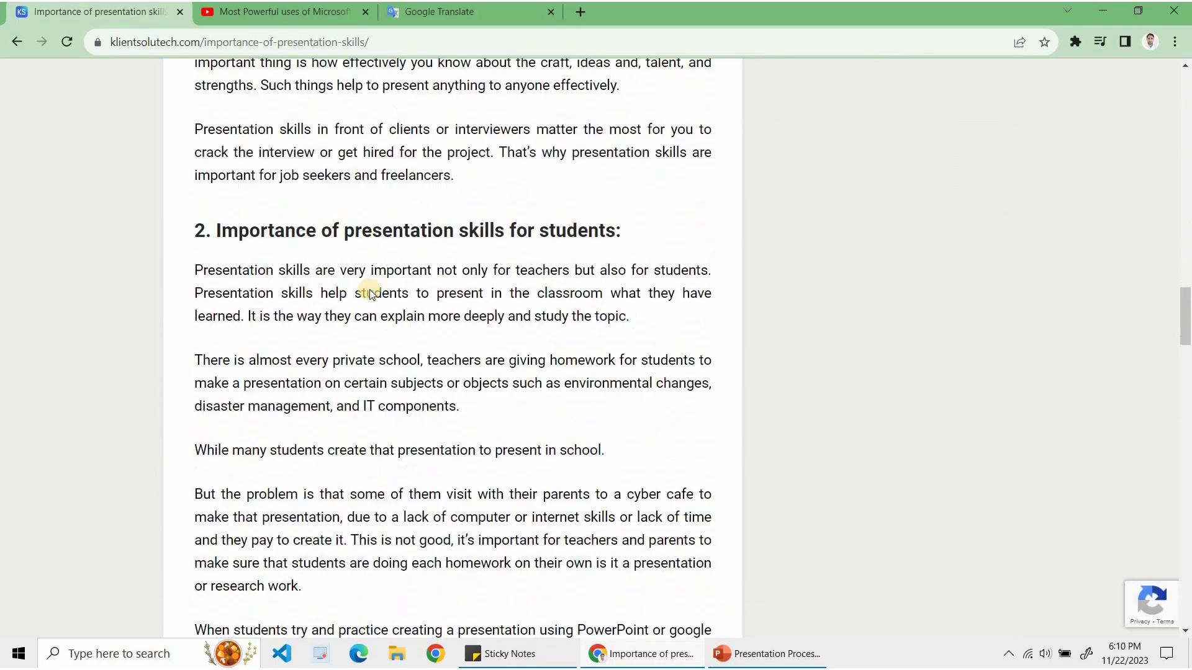
{"action": "scroll", "coordinate": [370, 292], "scroll_direction": "down", "scroll_amount": 5}
{"action": "scroll", "coordinate": [370, 292], "scroll_direction": "down", "scroll_amount": 5}
{"action": "scroll", "coordinate": [370, 292], "scroll_direction": "down", "scroll_amount": 8}
{"action": "scroll", "coordinate": [371, 289], "scroll_direction": "down", "scroll_amount": 3}
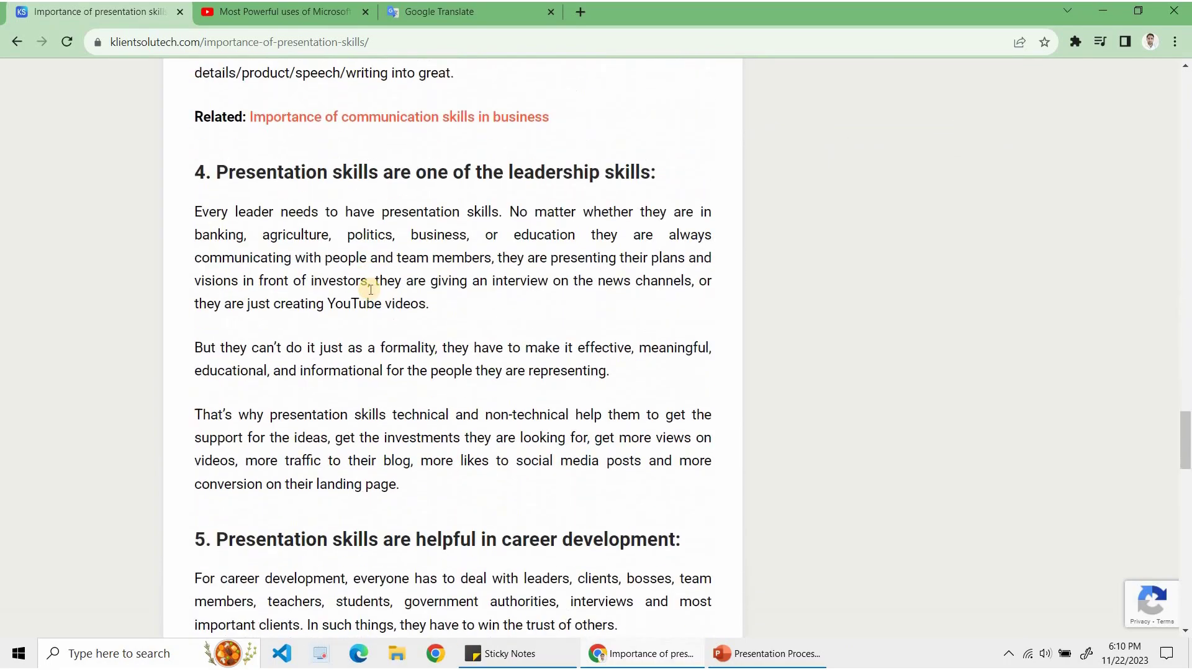
{"action": "scroll", "coordinate": [370, 290], "scroll_direction": "down", "scroll_amount": 6}
{"action": "scroll", "coordinate": [371, 289], "scroll_direction": "down", "scroll_amount": 5}
{"action": "scroll", "coordinate": [371, 289], "scroll_direction": "down", "scroll_amount": 3}
Go back up to the blog logo, return to the blog home page, and close the full-page ad
{"action": "scroll", "coordinate": [370, 289], "scroll_direction": "up", "scroll_amount": 5}
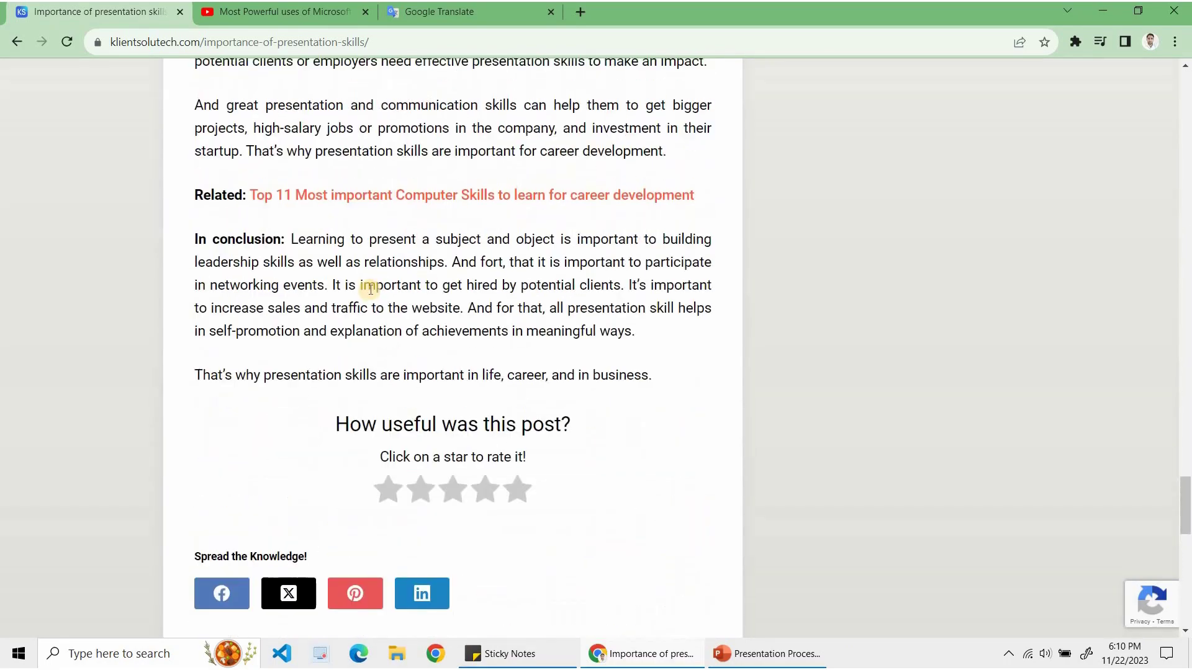
{"action": "scroll", "coordinate": [371, 290], "scroll_direction": "up", "scroll_amount": 15}
{"action": "scroll", "coordinate": [372, 285], "scroll_direction": "up", "scroll_amount": 5}
{"action": "scroll", "coordinate": [372, 359], "scroll_direction": "up", "scroll_amount": 5}
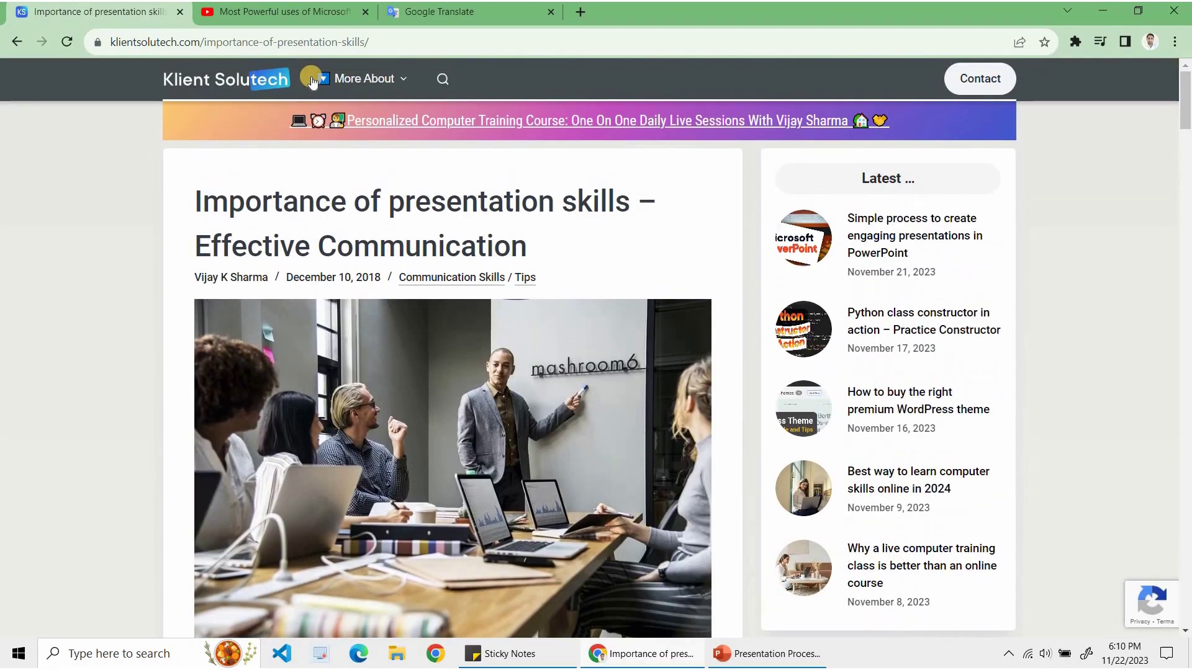
{"action": "left_click", "coordinate": [273, 78]}
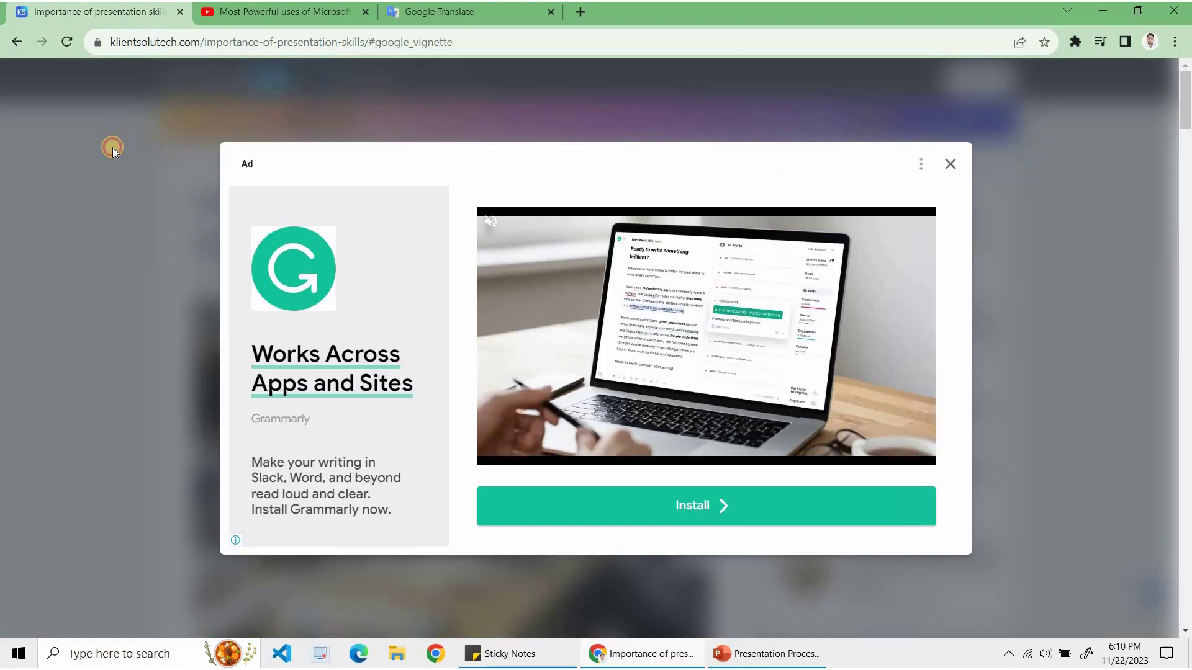
{"action": "left_click", "coordinate": [113, 147]}
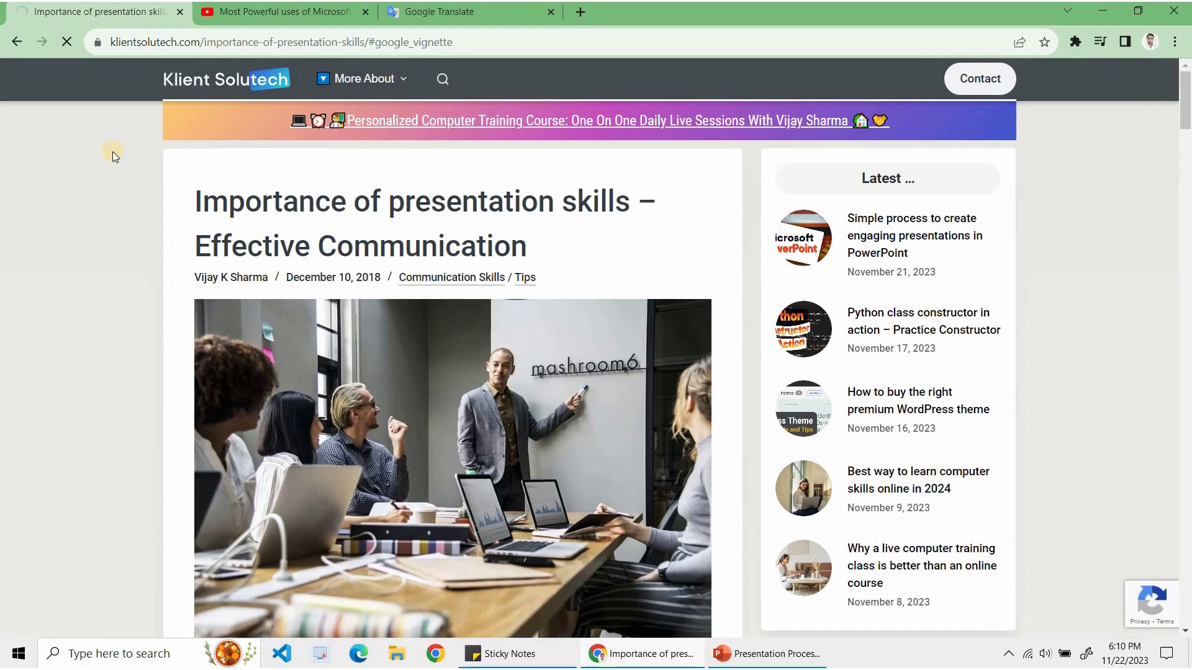